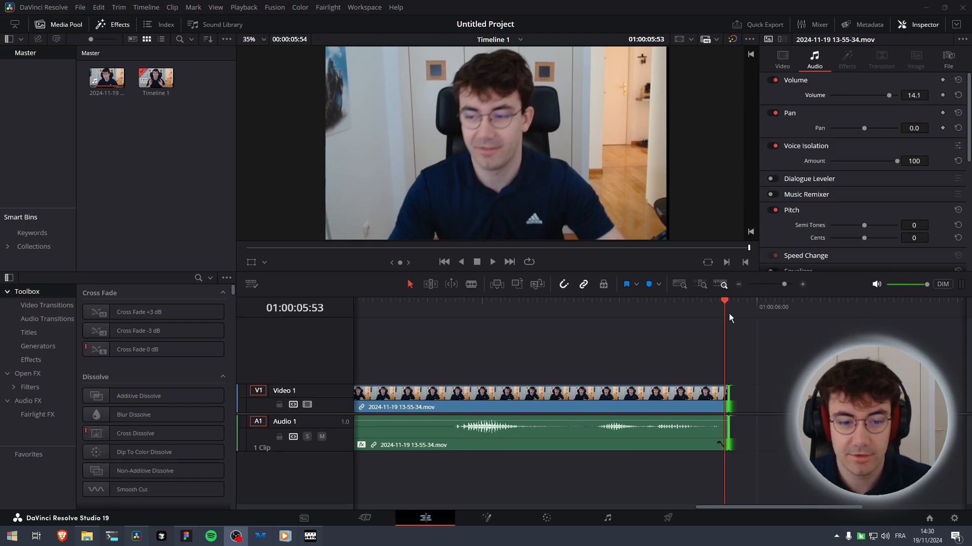
Move the playhead to the start of the timeline and grab a still of that frame on the Color page
{"action": "left_click_drag", "start_coordinate": [724, 303], "coordinate": [230, 323]}
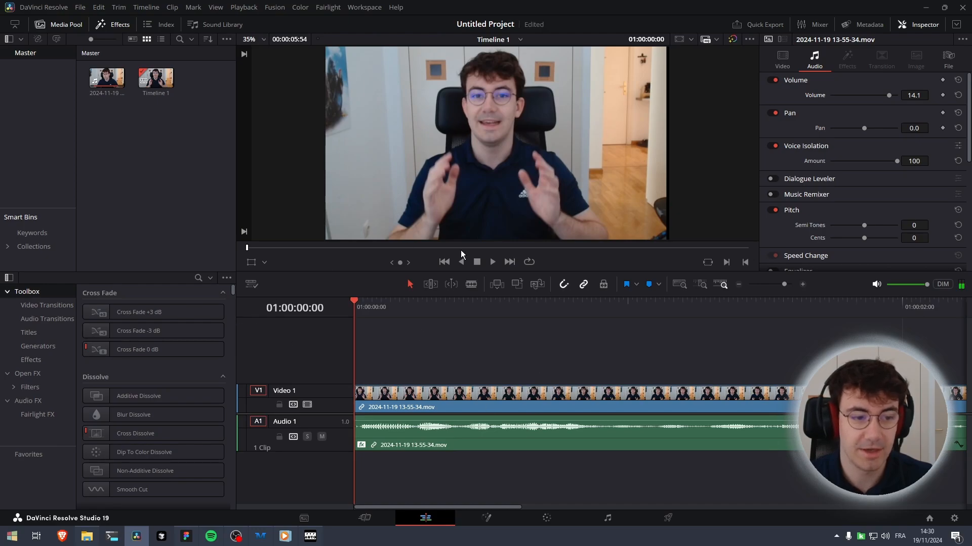
{"action": "left_click", "coordinate": [544, 519]}
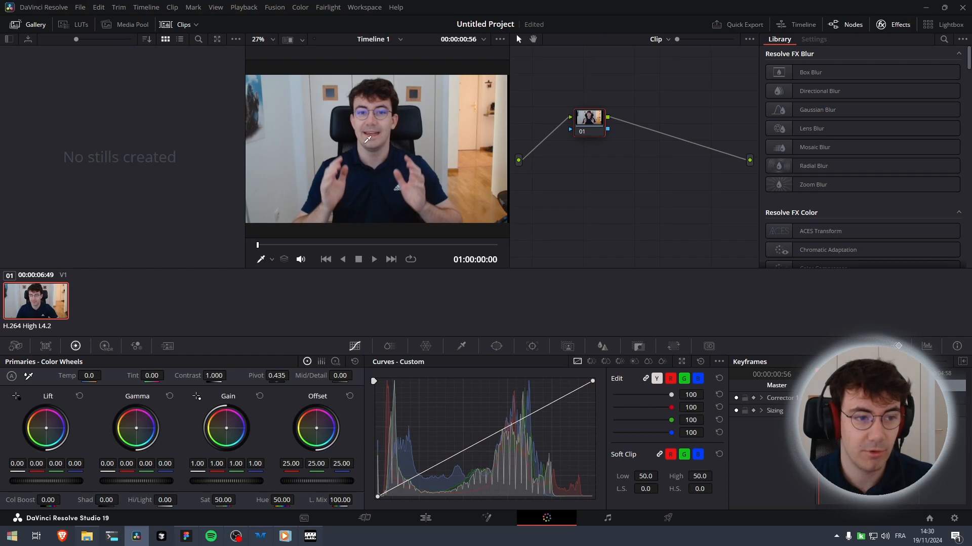
{"action": "right_click", "coordinate": [364, 144]}
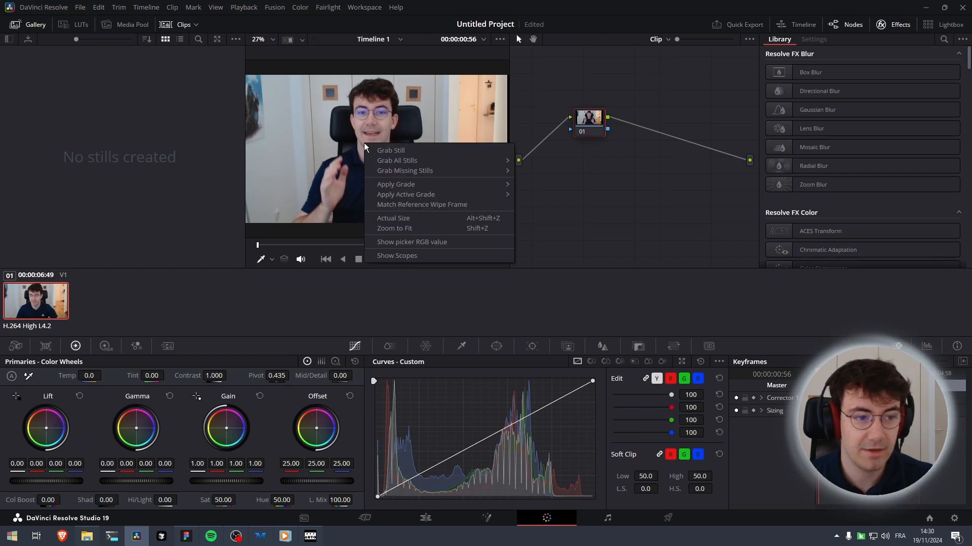
{"action": "left_click", "coordinate": [399, 150]}
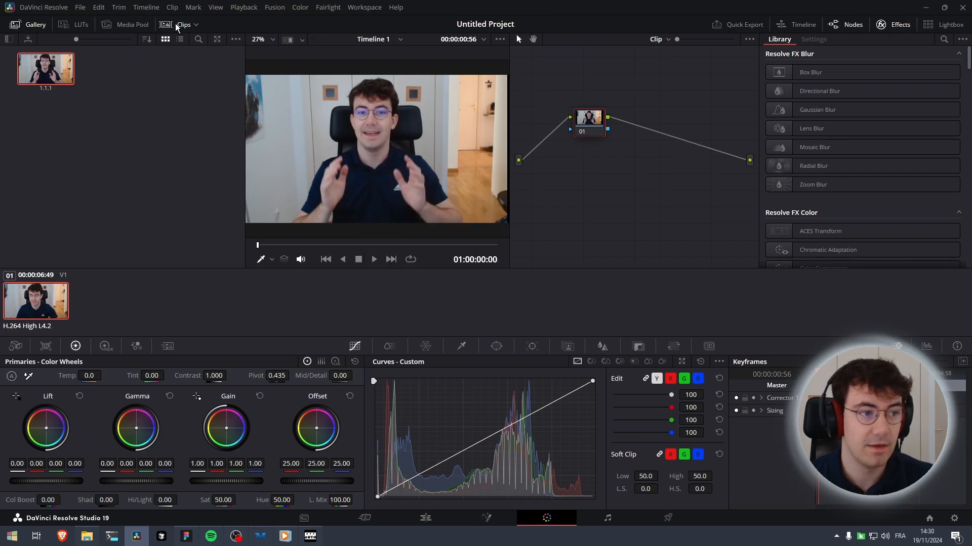
Open the export dialog for the grabbed still in the gallery
{"action": "left_click", "coordinate": [28, 24]}
{"action": "left_click", "coordinate": [27, 25]}
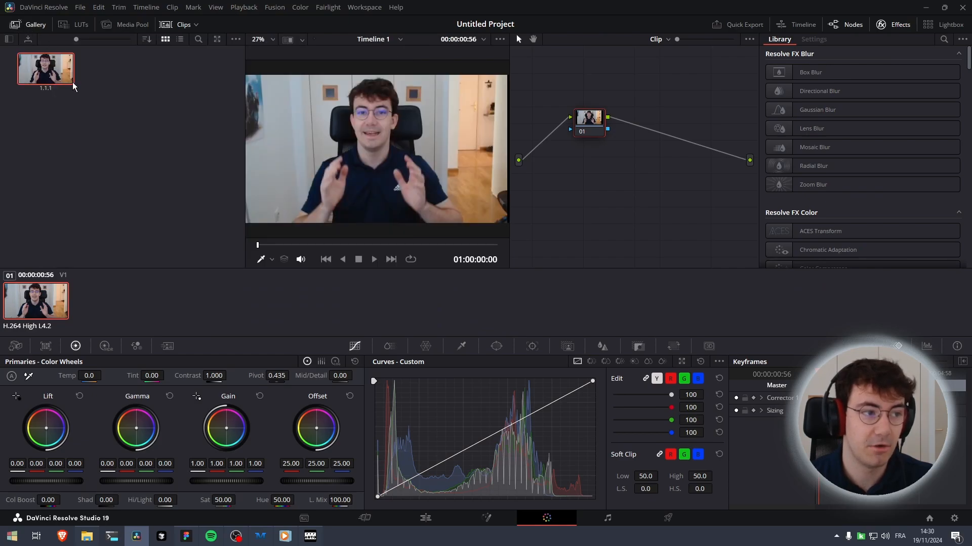
{"action": "right_click", "coordinate": [42, 66]}
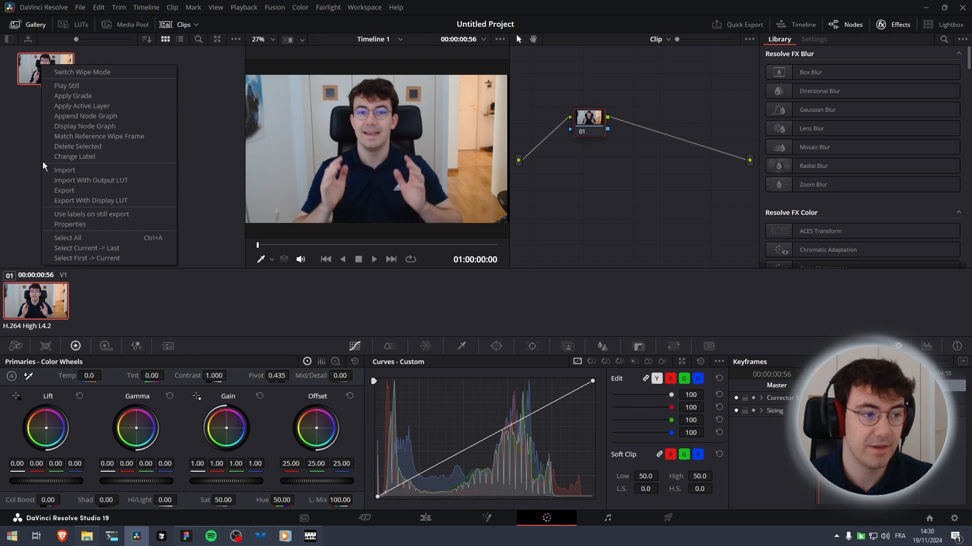
{"action": "left_click", "coordinate": [65, 192]}
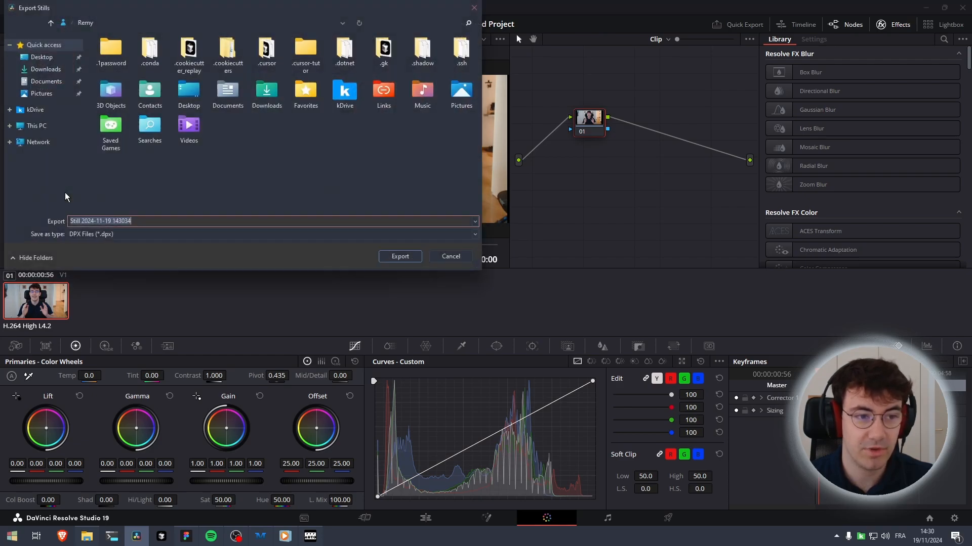
Export the still as a PNG file named FirstFrame
{"action": "left_click", "coordinate": [106, 234]}
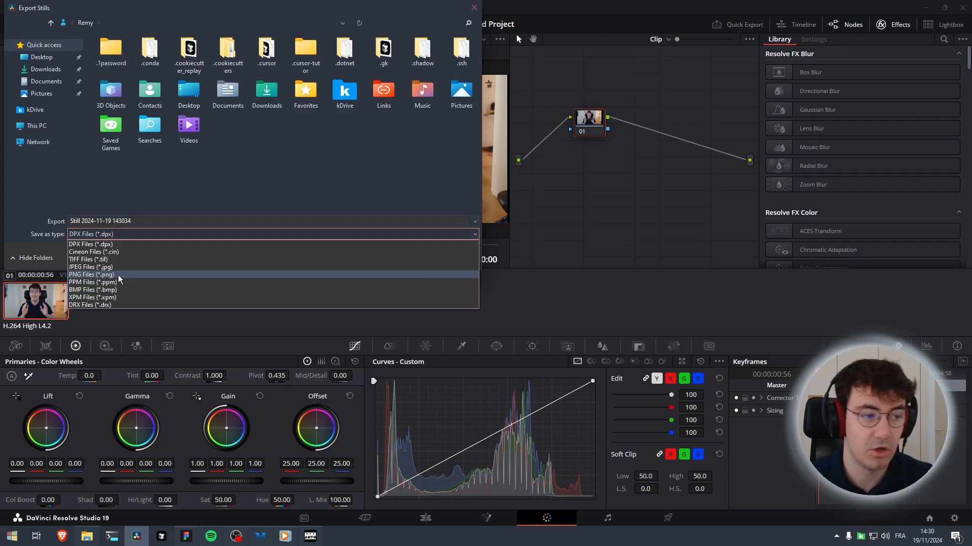
{"action": "left_click", "coordinate": [119, 276]}
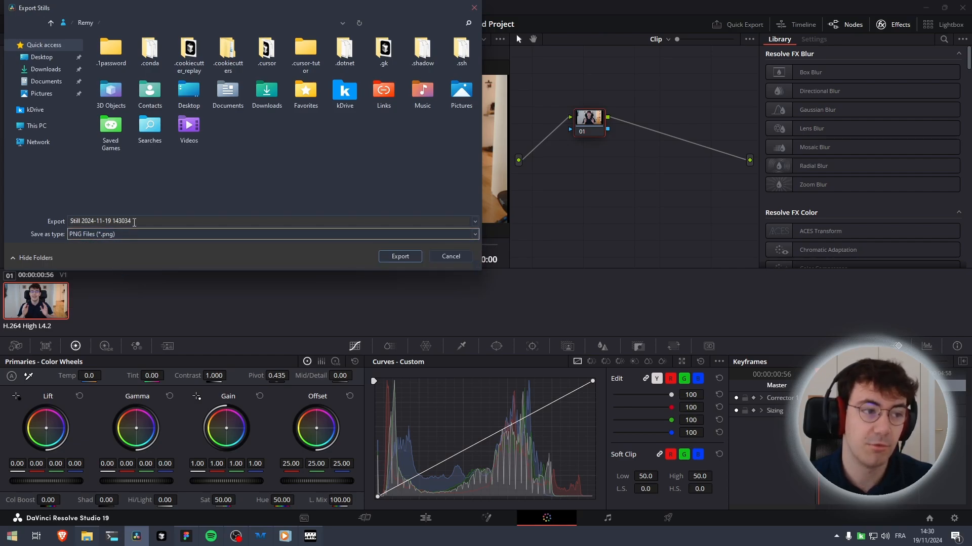
{"action": "left_click_drag", "start_coordinate": [236, 9], "coordinate": [365, 36]}
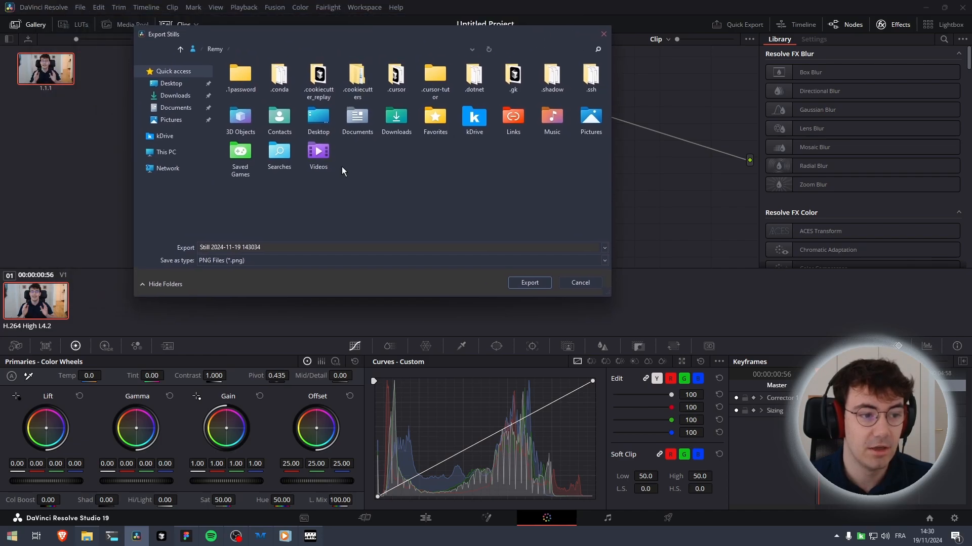
{"action": "left_click", "coordinate": [281, 248]}
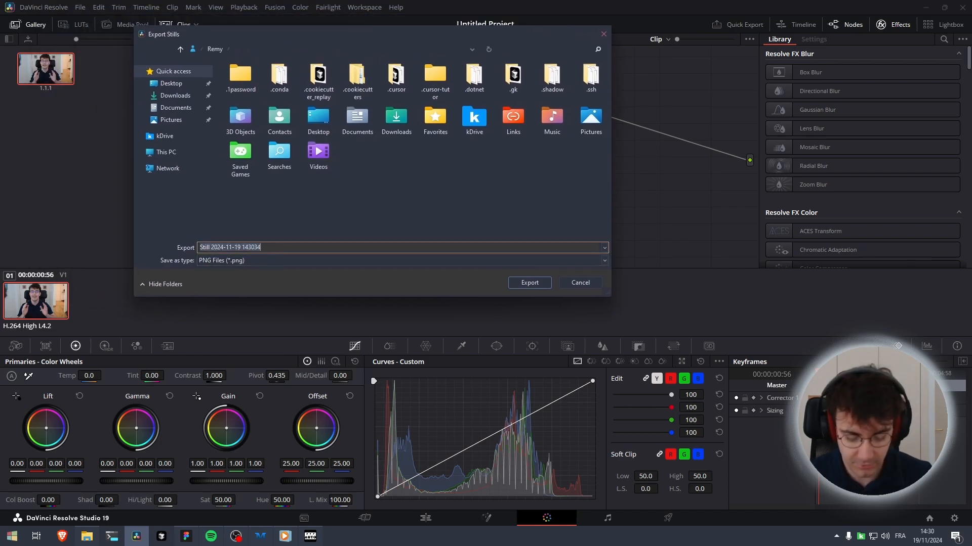
{"action": "type", "text": "FirstFram"}
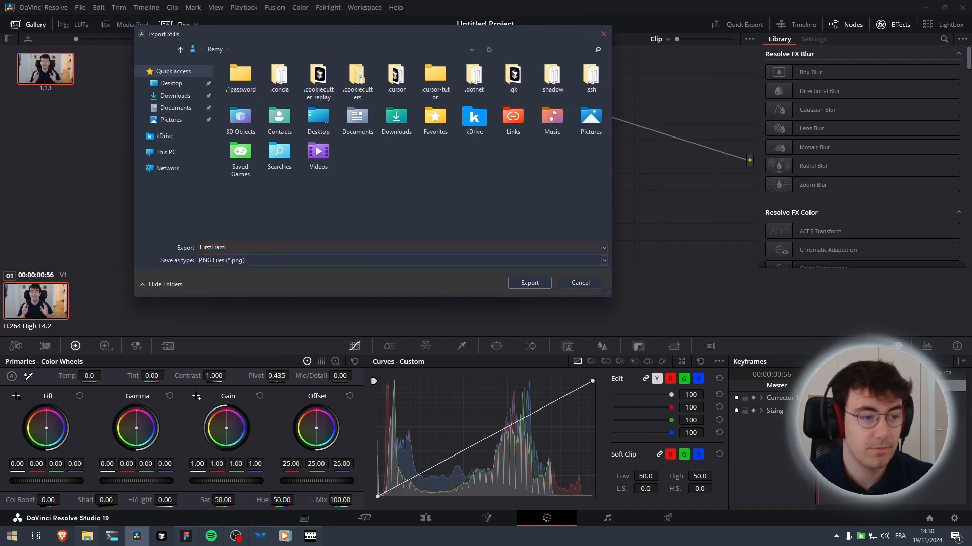
{"action": "type", "text": "e"}
{"action": "key", "text": "Return"}
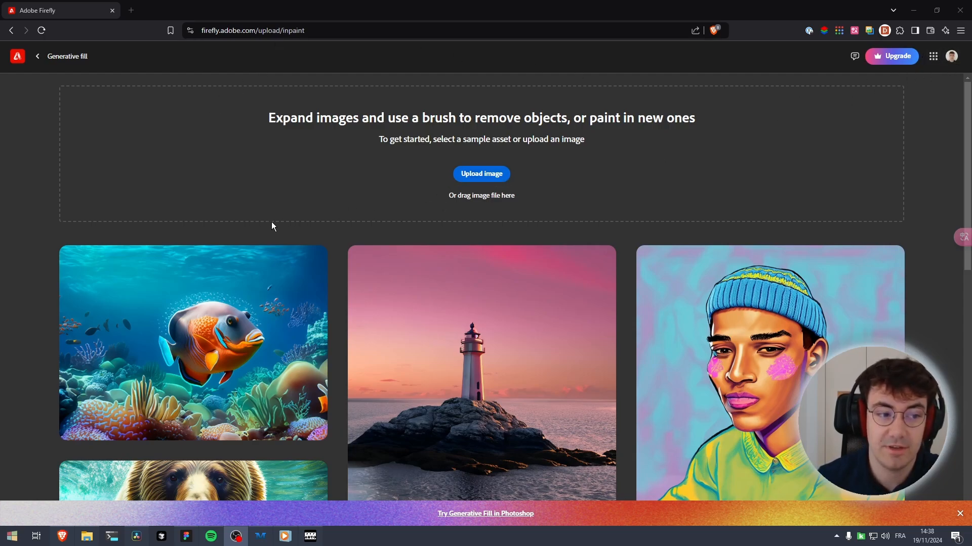
In Adobe Firefly Generative fill, check the account's monthly generative credits
{"action": "left_click", "coordinate": [951, 56]}
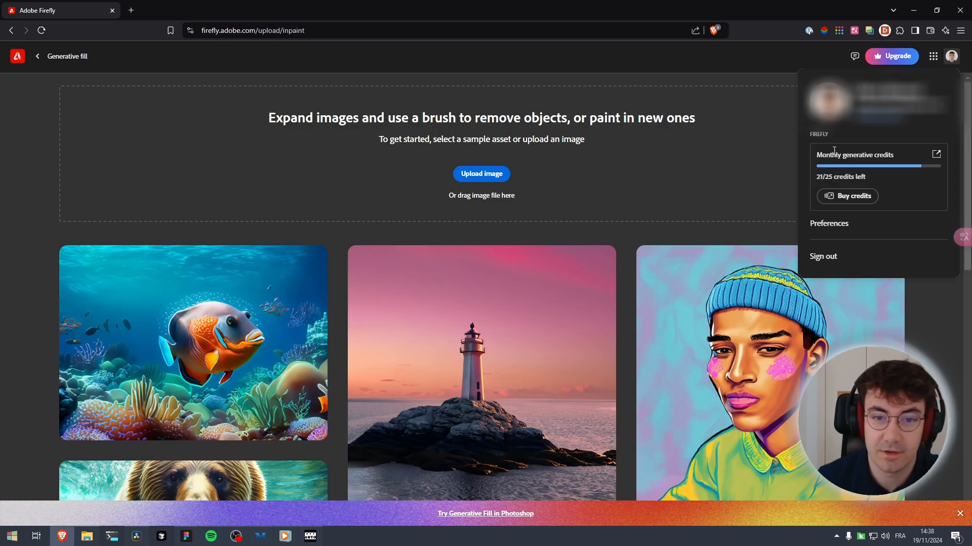
{"action": "left_click", "coordinate": [718, 284]}
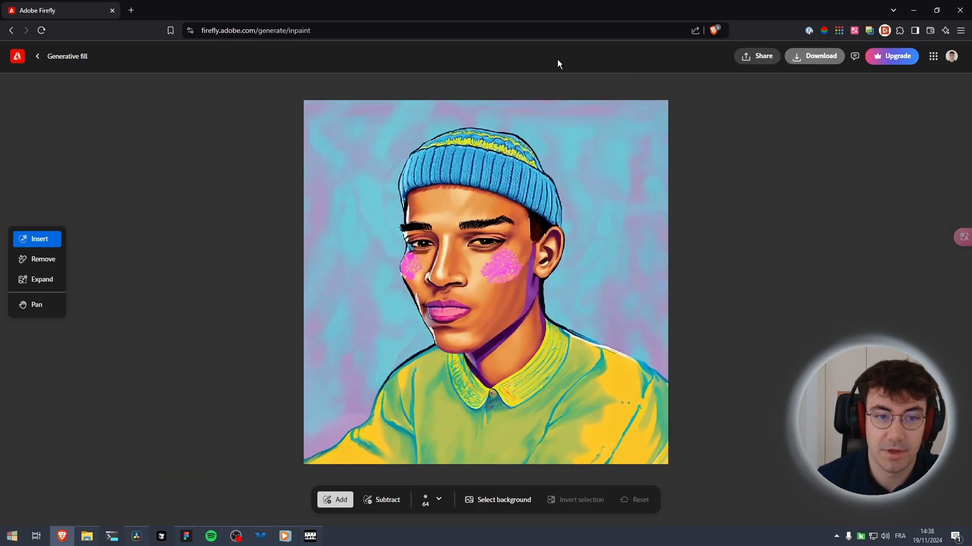
{"action": "left_click", "coordinate": [38, 56]}
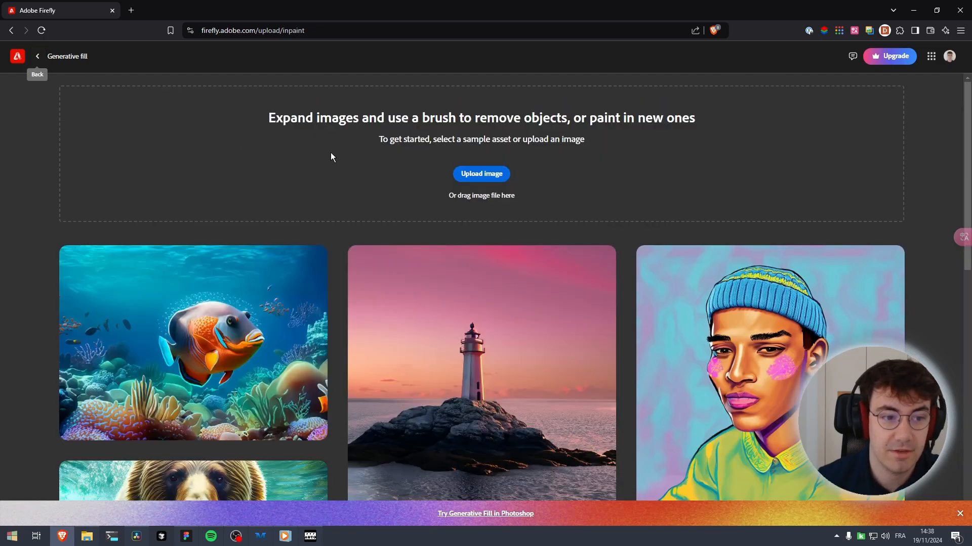
Upload the exported FirstFrame image to Generative fill
{"action": "left_click", "coordinate": [464, 173]}
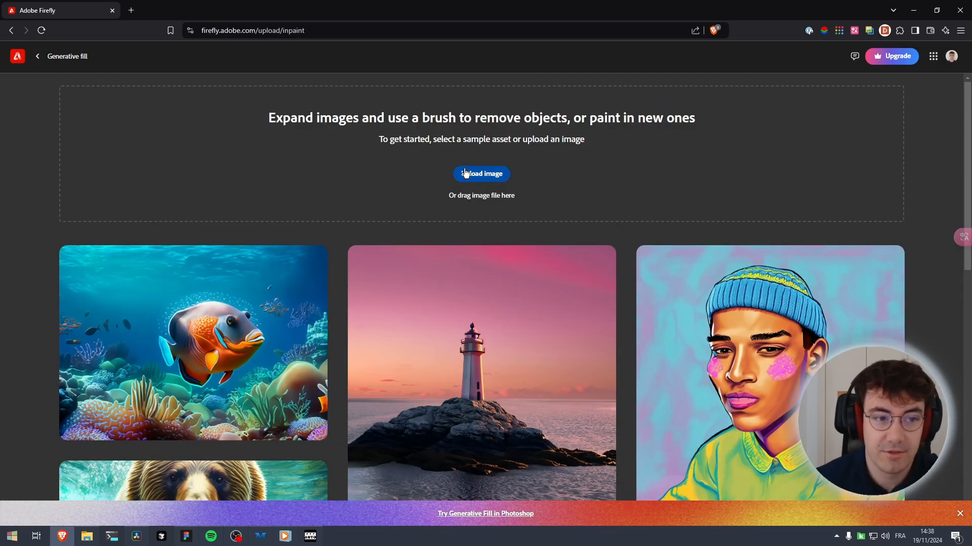
{"action": "double_click", "coordinate": [140, 69]}
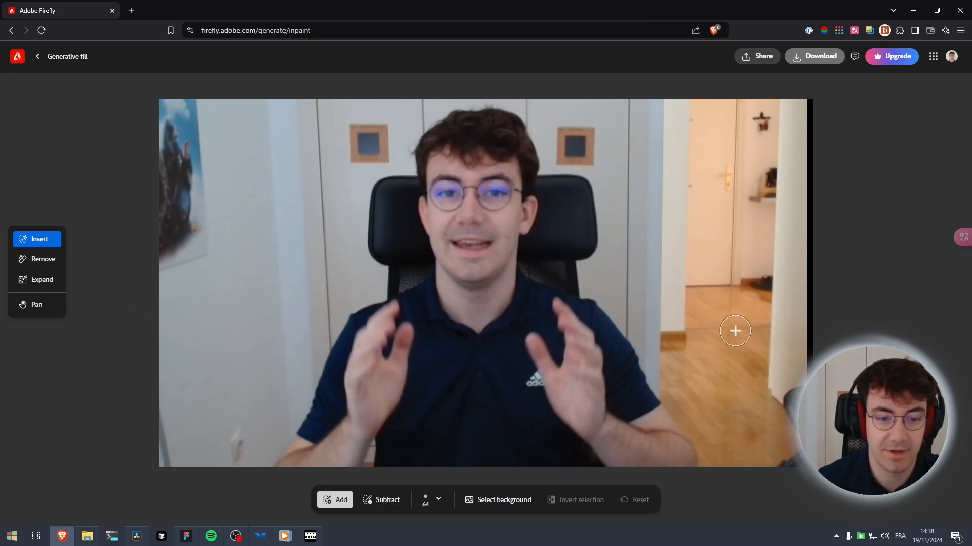
{"action": "mouse_move", "coordinate": [732, 334]}
{"action": "left_mouse_down"}
{"action": "mouse_move", "coordinate": [711, 324]}
{"action": "mouse_move", "coordinate": [709, 264]}
{"action": "mouse_move", "coordinate": [717, 173]}
{"action": "mouse_move", "coordinate": [742, 186]}
{"action": "mouse_move", "coordinate": [738, 328]}
{"action": "mouse_move", "coordinate": [726, 294]}
{"action": "mouse_move", "coordinate": [734, 192]}
{"action": "left_mouse_up"}
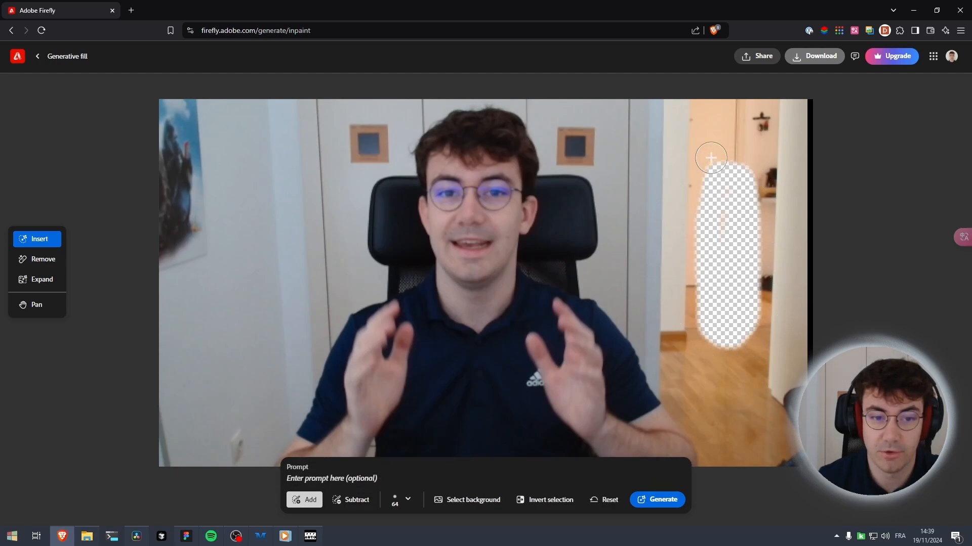
{"action": "mouse_move", "coordinate": [681, 329]}
{"action": "left_mouse_down"}
{"action": "mouse_move", "coordinate": [721, 114]}
{"action": "mouse_move", "coordinate": [680, 259]}
{"action": "mouse_move", "coordinate": [732, 139]}
{"action": "mouse_move", "coordinate": [686, 210]}
{"action": "mouse_move", "coordinate": [672, 273]}
{"action": "mouse_move", "coordinate": [693, 320]}
{"action": "mouse_move", "coordinate": [746, 345]}
{"action": "mouse_move", "coordinate": [784, 139]}
{"action": "mouse_move", "coordinate": [776, 101]}
{"action": "left_mouse_up"}
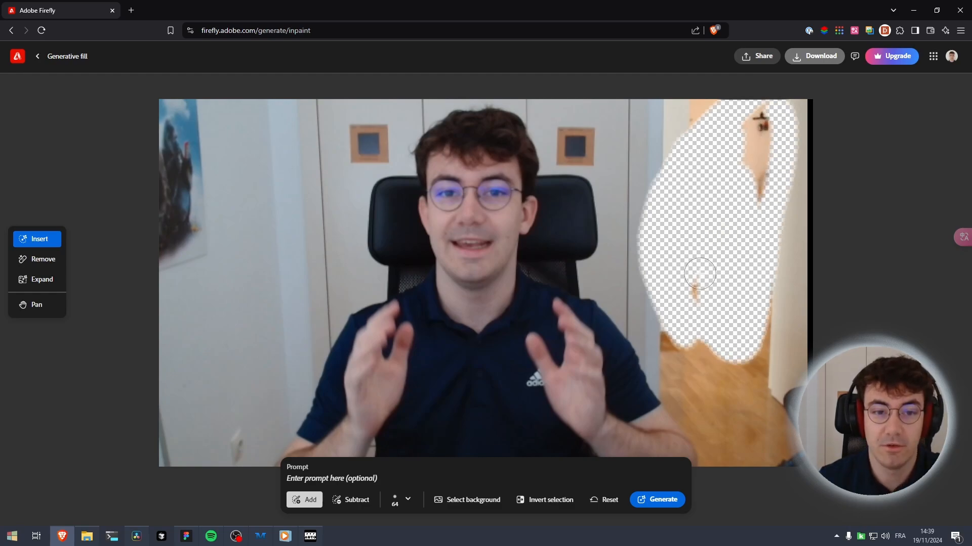
{"action": "left_click", "coordinate": [605, 500]}
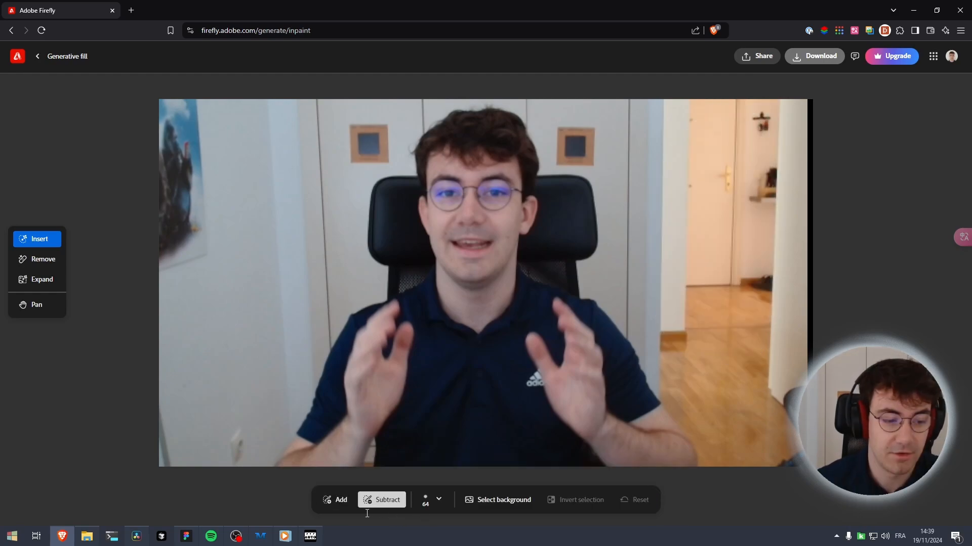
Paint a mask in the open doorway and generate a fill with the prompt "a robot"
{"action": "mouse_move", "coordinate": [718, 340]}
{"action": "left_mouse_down"}
{"action": "mouse_move", "coordinate": [705, 212]}
{"action": "mouse_move", "coordinate": [722, 164]}
{"action": "mouse_move", "coordinate": [747, 163]}
{"action": "mouse_move", "coordinate": [750, 245]}
{"action": "mouse_move", "coordinate": [728, 335]}
{"action": "mouse_move", "coordinate": [734, 180]}
{"action": "left_mouse_up"}
{"action": "left_click", "coordinate": [359, 481]}
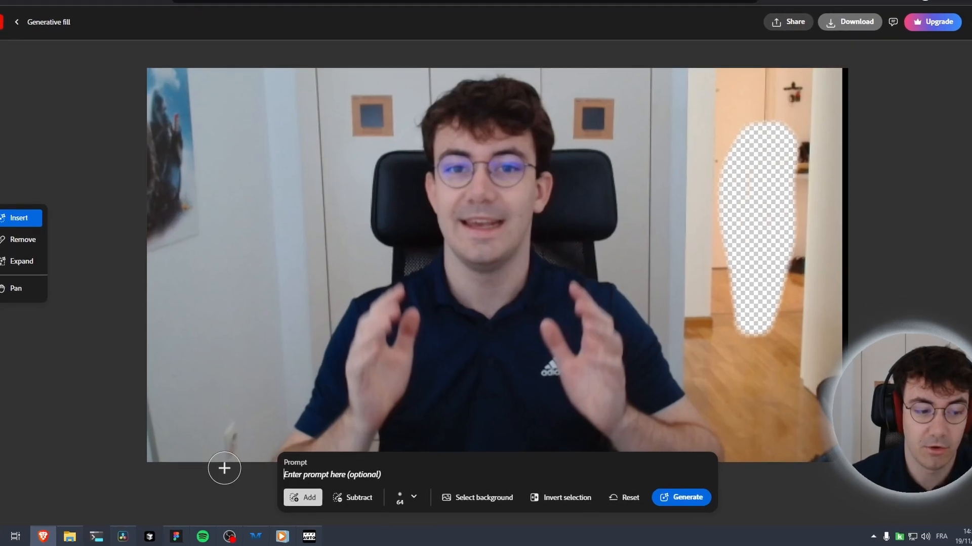
{"action": "type", "text": "a robot"}
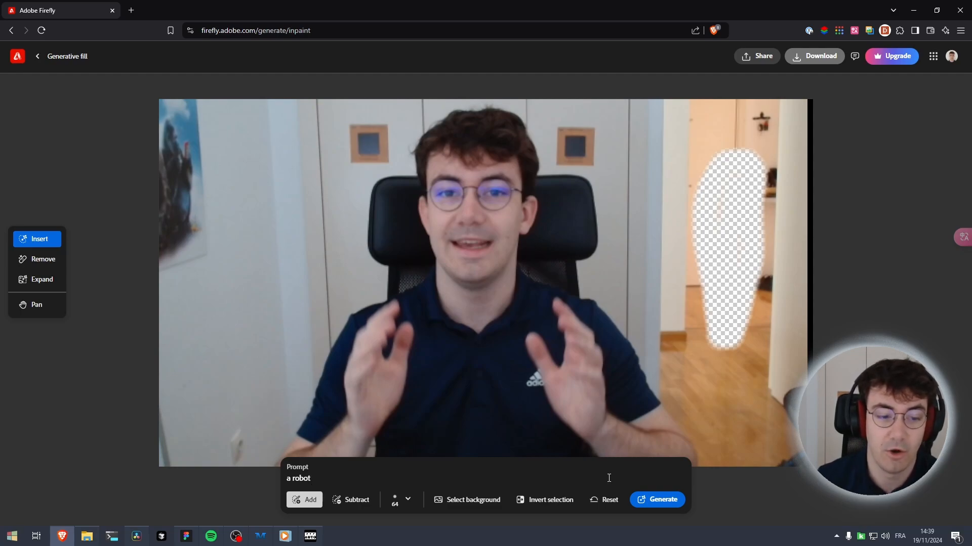
{"action": "left_click", "coordinate": [645, 500]}
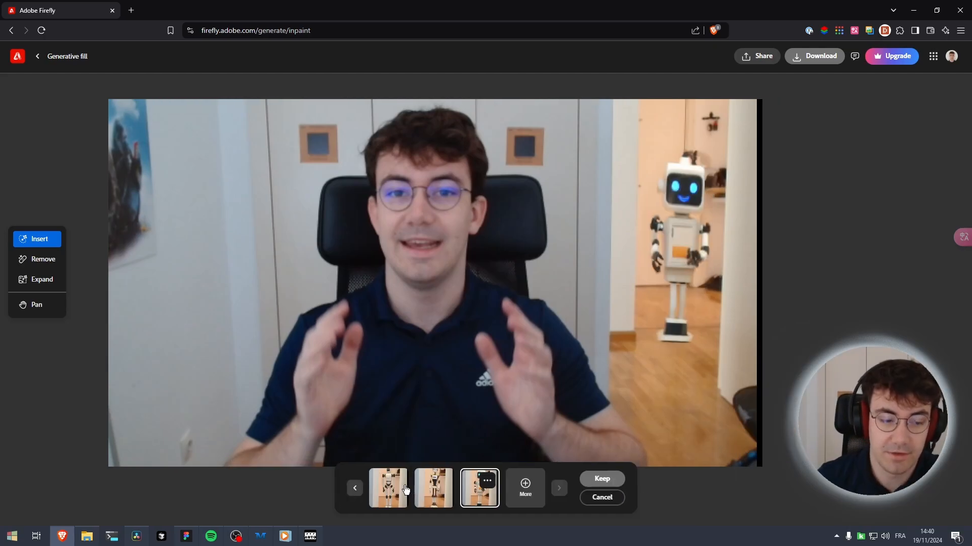
Choose the first robot variation and keep it
{"action": "left_click", "coordinate": [399, 488]}
{"action": "scroll", "coordinate": [666, 287], "scroll_direction": "up", "scroll_amount": 2}
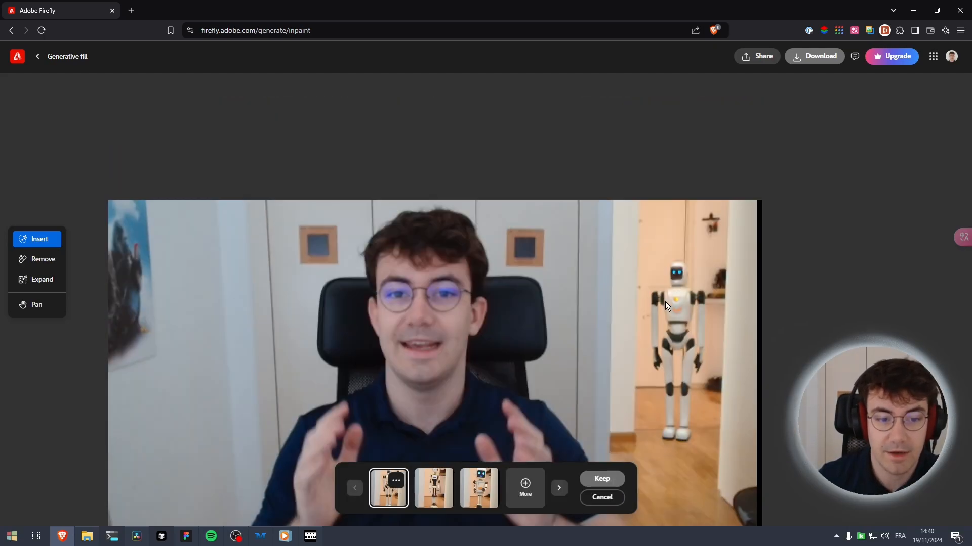
{"action": "scroll", "coordinate": [678, 267], "scroll_direction": "down", "scroll_amount": 2}
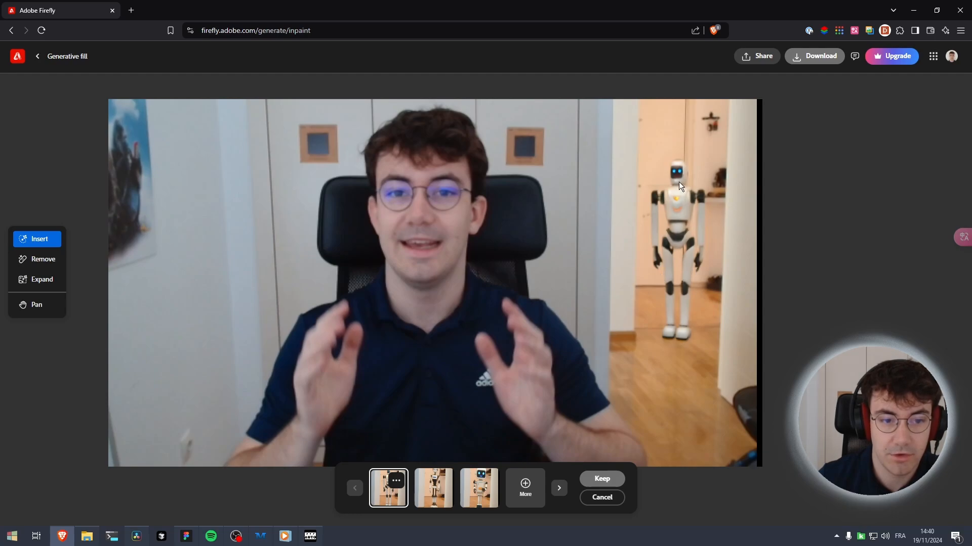
{"action": "left_click", "coordinate": [602, 480]}
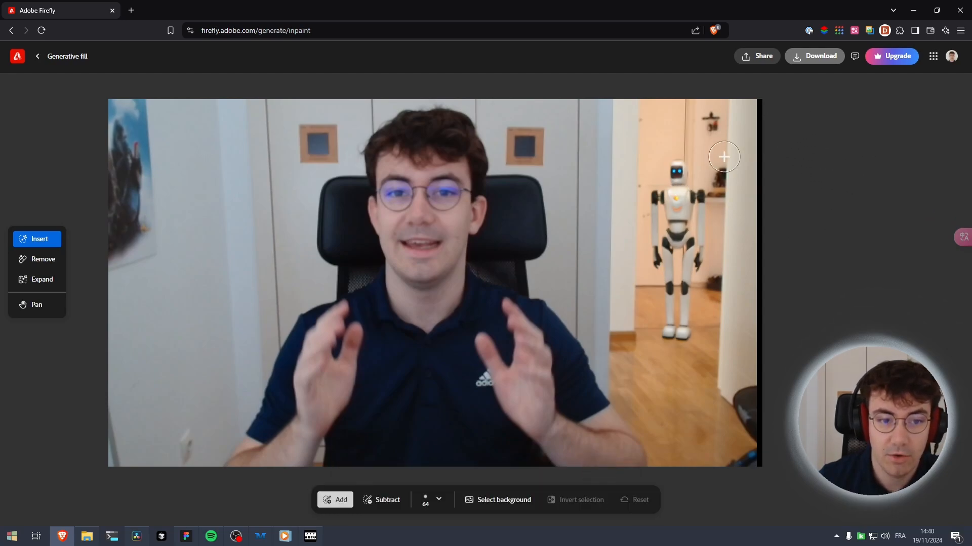
Download the edited image as a PNG and close the follow-up dialog
{"action": "left_click", "coordinate": [814, 61]}
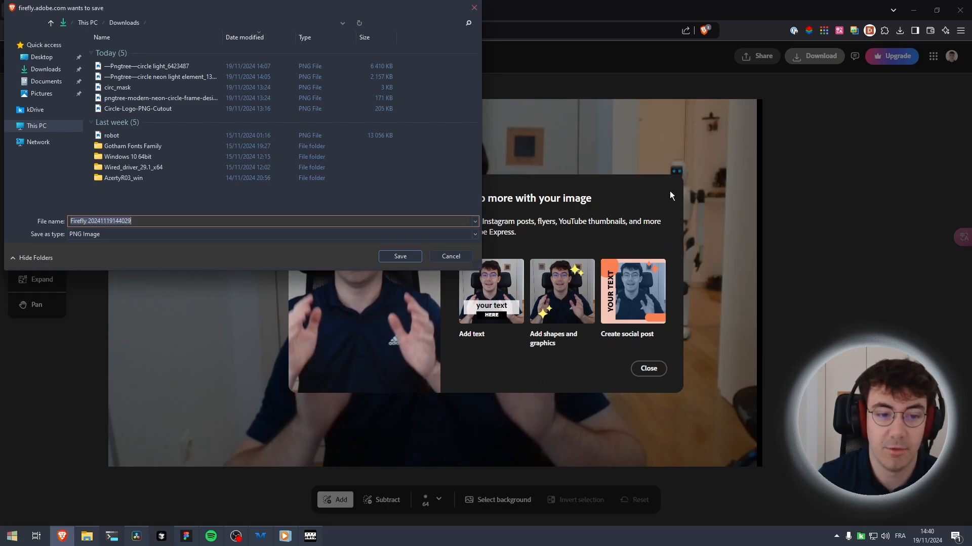
{"action": "key", "text": "Return"}
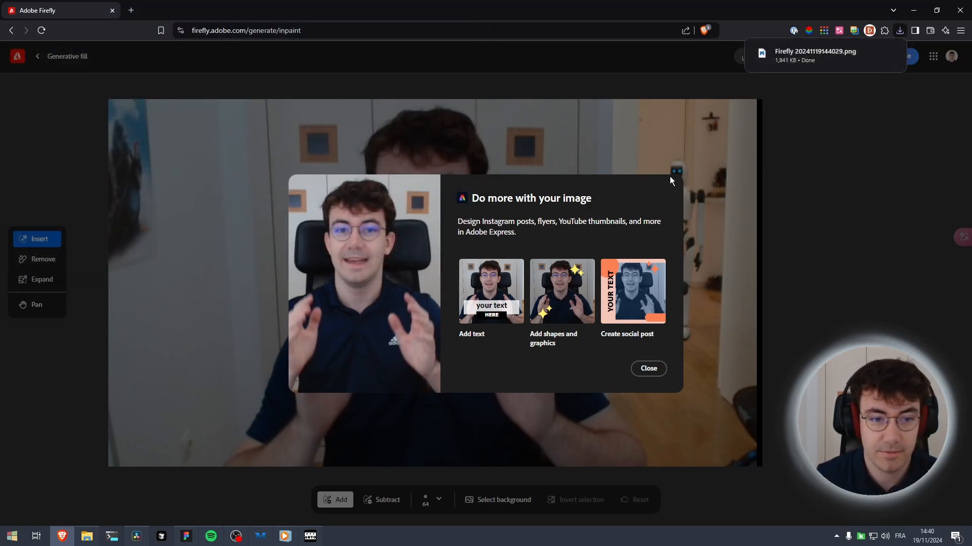
{"action": "left_click", "coordinate": [655, 372]}
Open the downloaded Firefly image from the browser's download list
{"action": "left_click", "coordinate": [899, 30]}
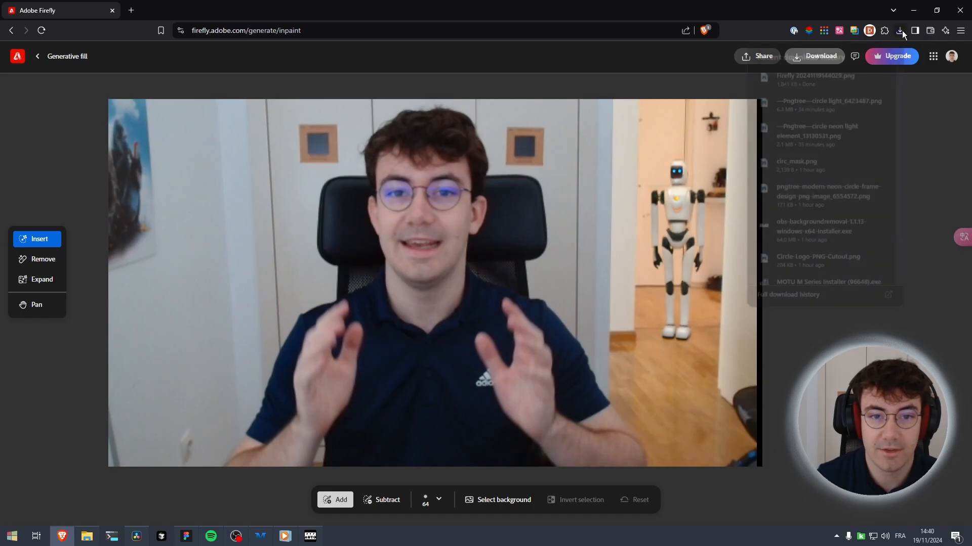
{"action": "left_click", "coordinate": [808, 74]}
{"action": "scroll", "coordinate": [696, 144], "scroll_direction": "down", "scroll_amount": 1}
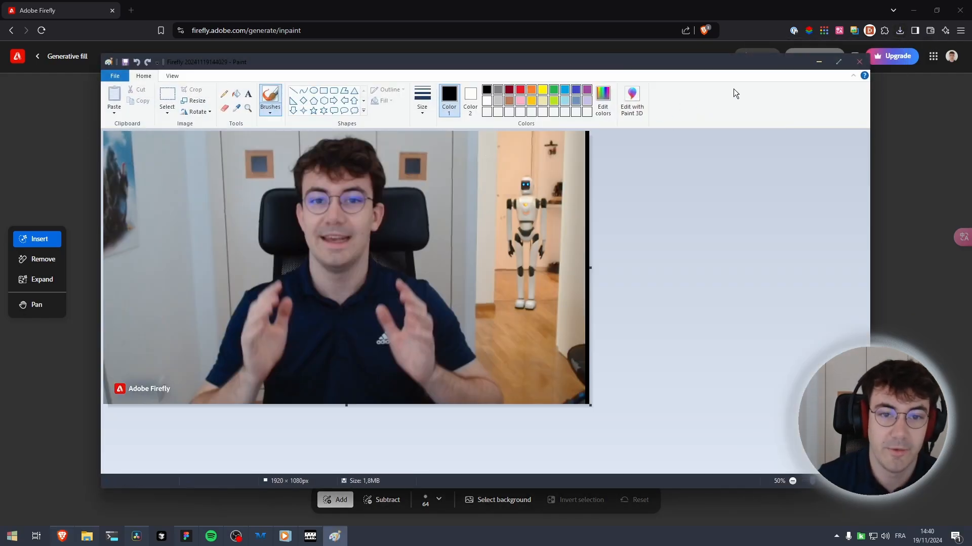
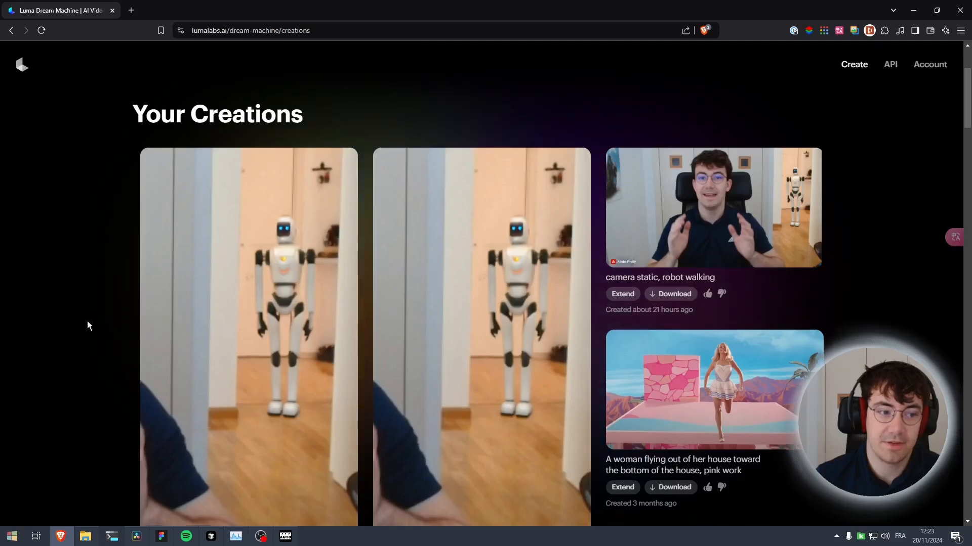
Review the earlier robot-walking videos in the Luma Dream Machine creations gallery
{"action": "scroll", "coordinate": [87, 320], "scroll_direction": "down", "scroll_amount": 2}
{"action": "left_click_drag", "start_coordinate": [165, 450], "coordinate": [259, 450]}
{"action": "left_click", "coordinate": [259, 450]}
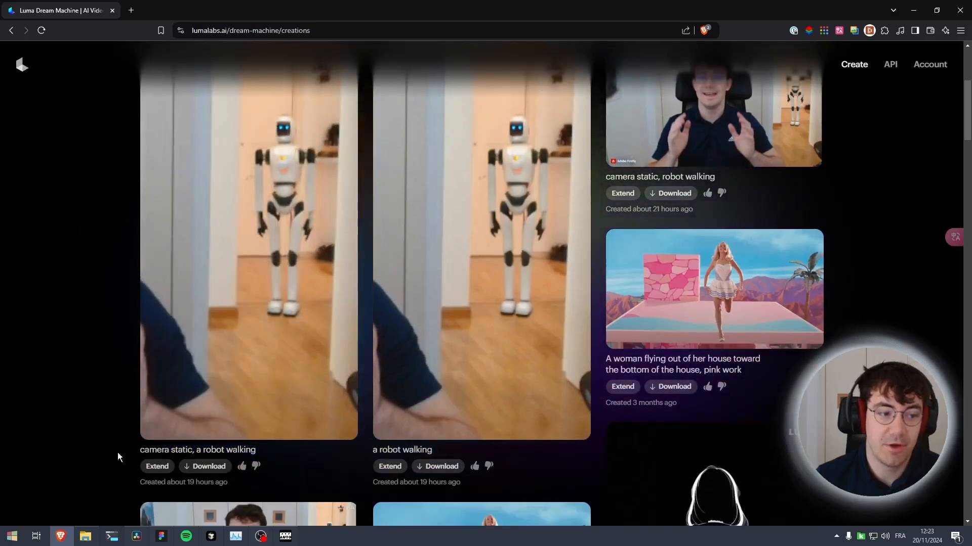
{"action": "mouse_move", "coordinate": [165, 389]}
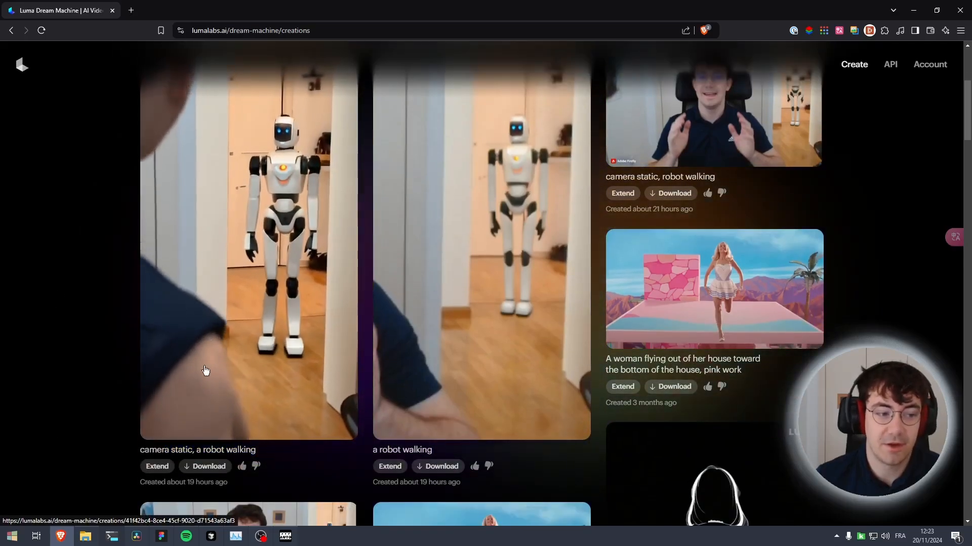
{"action": "scroll", "coordinate": [63, 326], "scroll_direction": "up", "scroll_amount": 3}
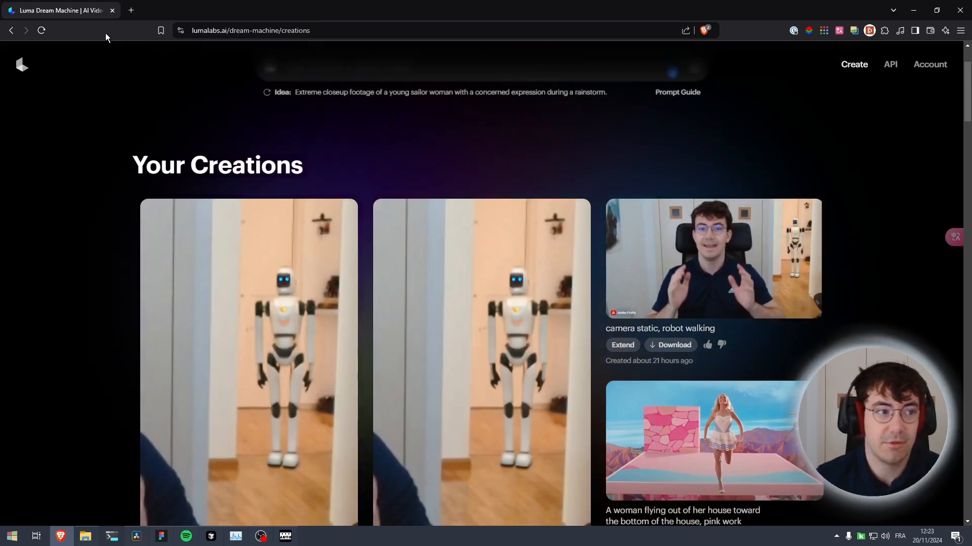
{"action": "mouse_move", "coordinate": [276, 542]}
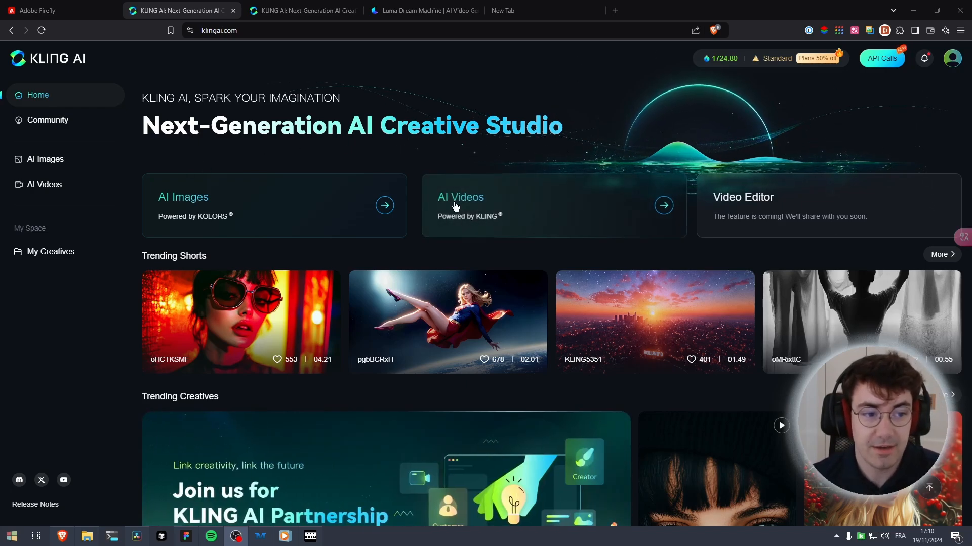
Open Kling AI's Image to Video page and view an earlier robot generation with its prompt
{"action": "left_click", "coordinate": [497, 209]}
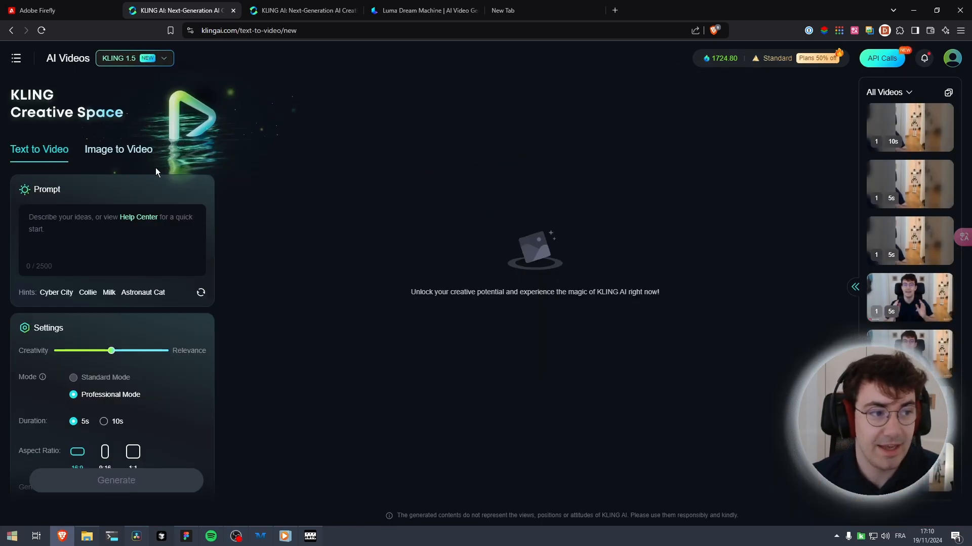
{"action": "left_click", "coordinate": [107, 151]}
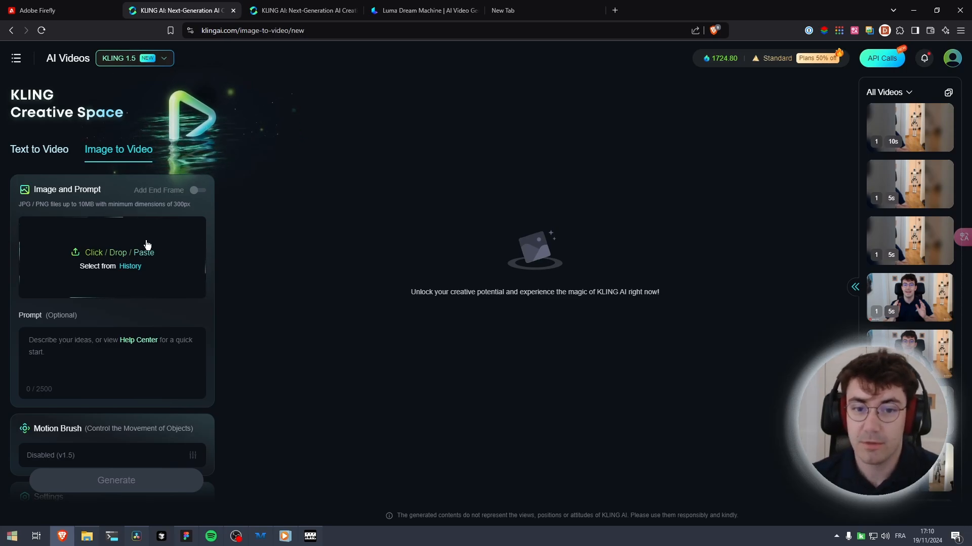
{"action": "left_click", "coordinate": [906, 353]}
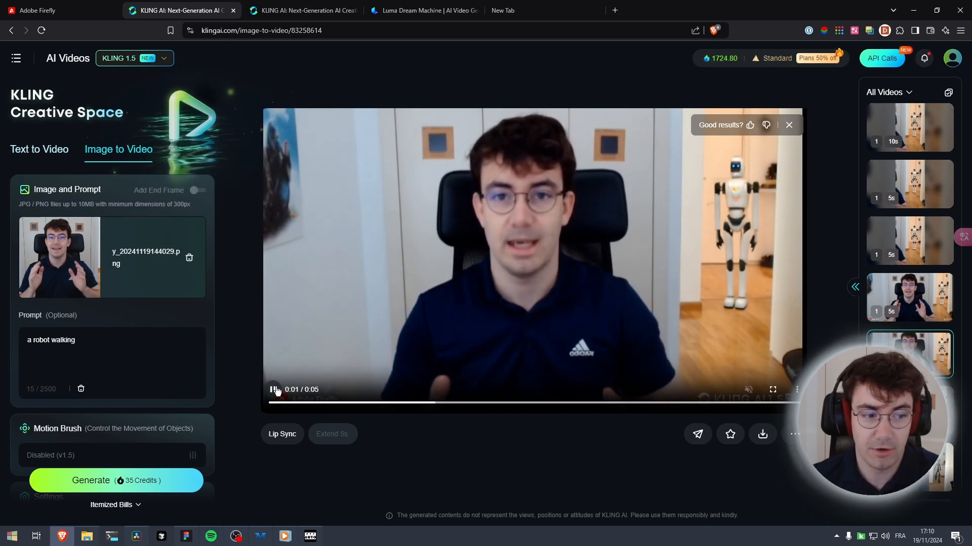
{"action": "left_click_drag", "start_coordinate": [88, 343], "coordinate": [15, 339]}
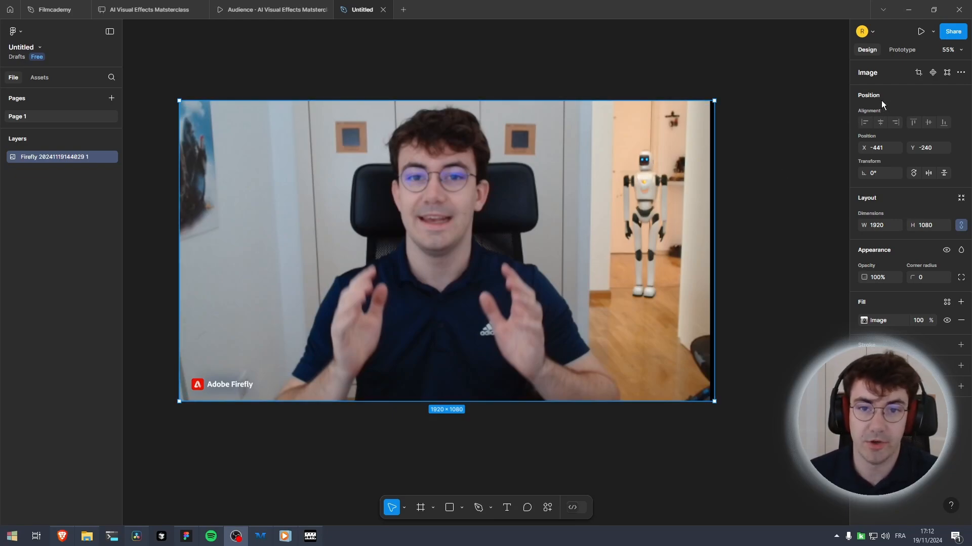
Crop the Firefly image to a vertical strip about 547 × 1080 around the robot and export it
{"action": "left_click", "coordinate": [918, 73]}
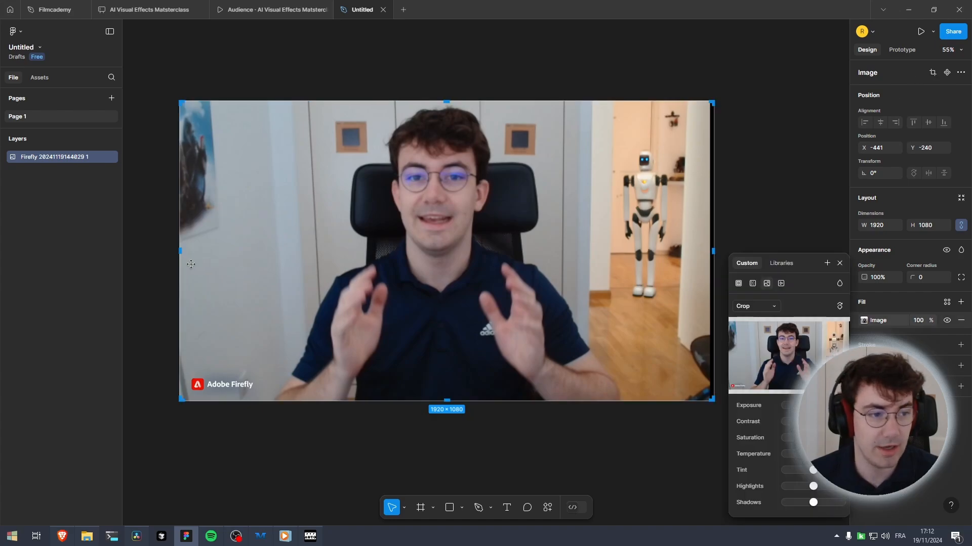
{"action": "left_click_drag", "start_coordinate": [179, 255], "coordinate": [584, 255]}
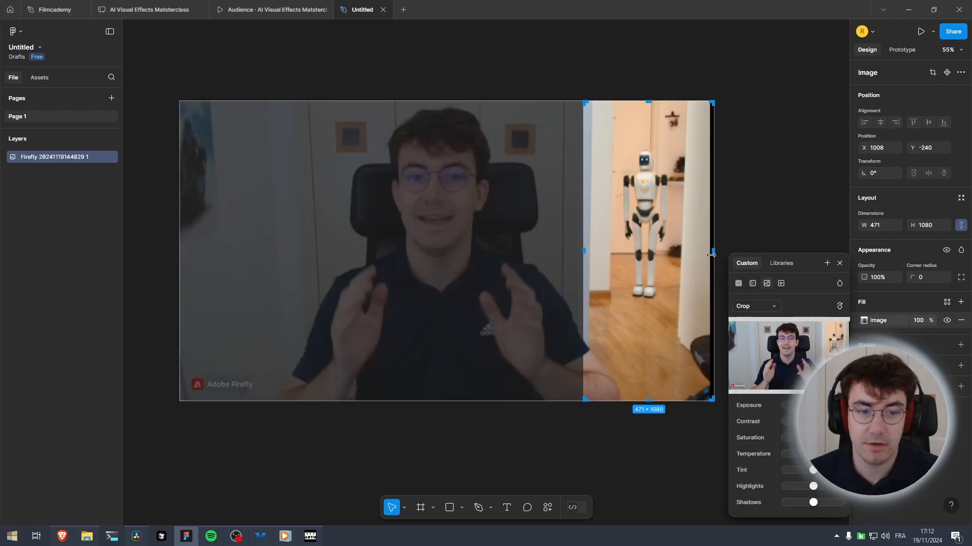
{"action": "left_click_drag", "start_coordinate": [714, 255], "coordinate": [707, 255]}
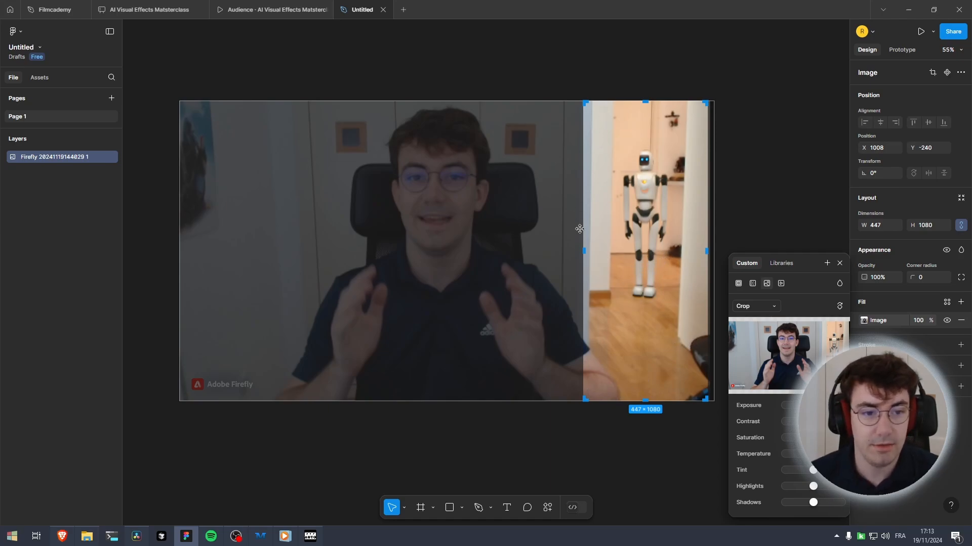
{"action": "left_click_drag", "start_coordinate": [584, 243], "coordinate": [555, 245]}
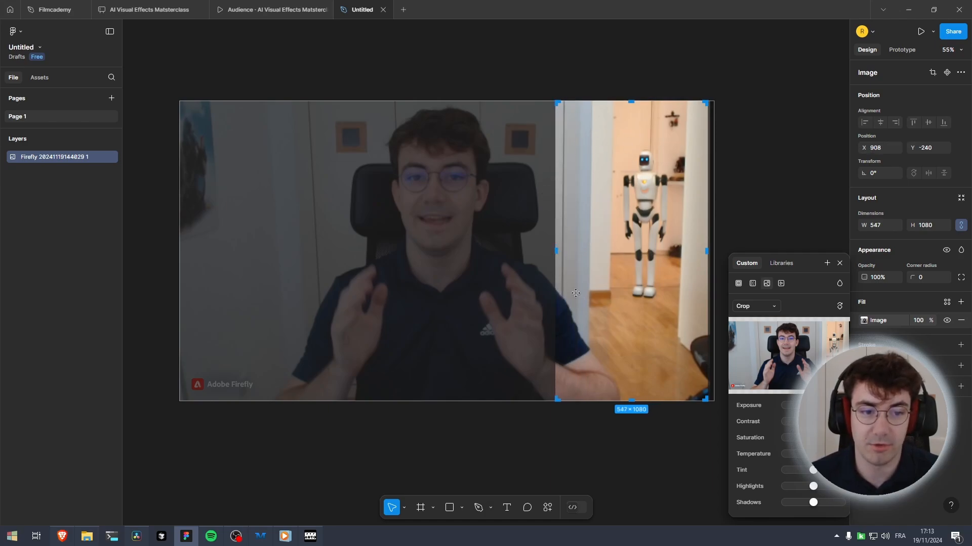
{"action": "left_click", "coordinate": [841, 263]}
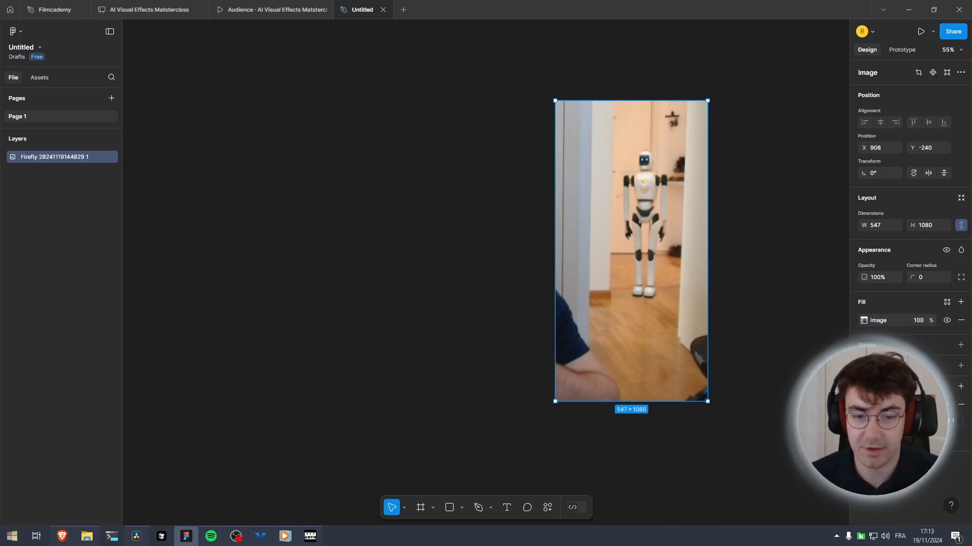
{"action": "left_click", "coordinate": [903, 421]}
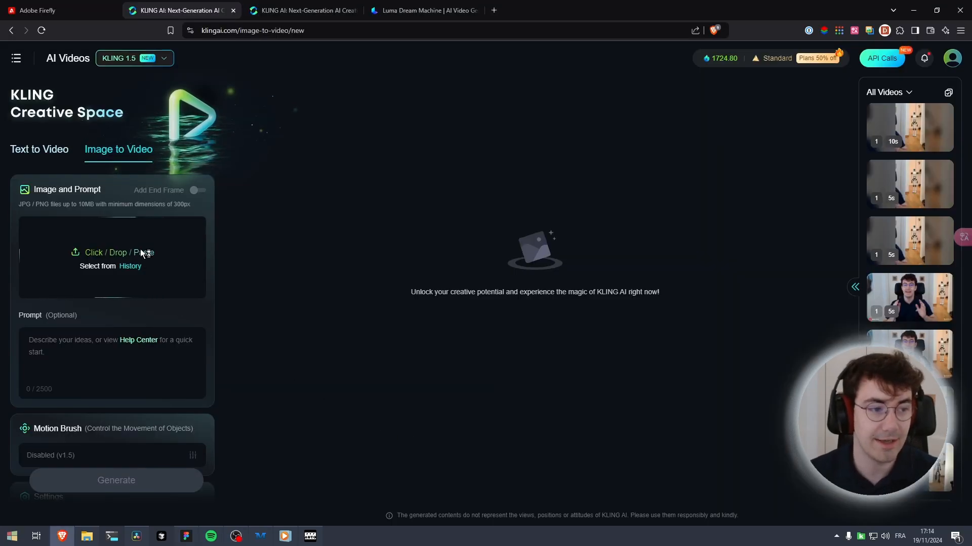
Upload croppedrobot.png as the source image for a new Image to Video generation
{"action": "left_click", "coordinate": [141, 249]}
{"action": "double_click", "coordinate": [120, 65]}
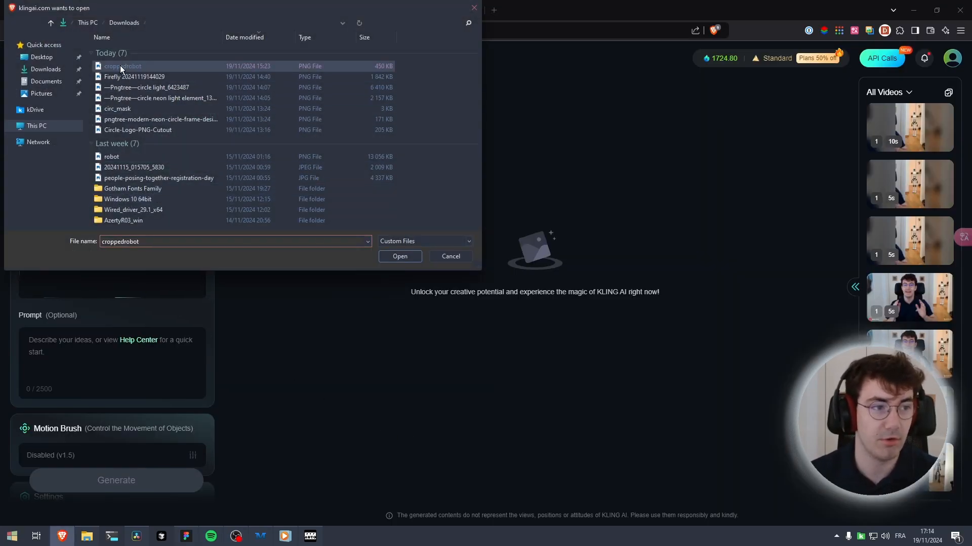
{"action": "left_click", "coordinate": [88, 341]}
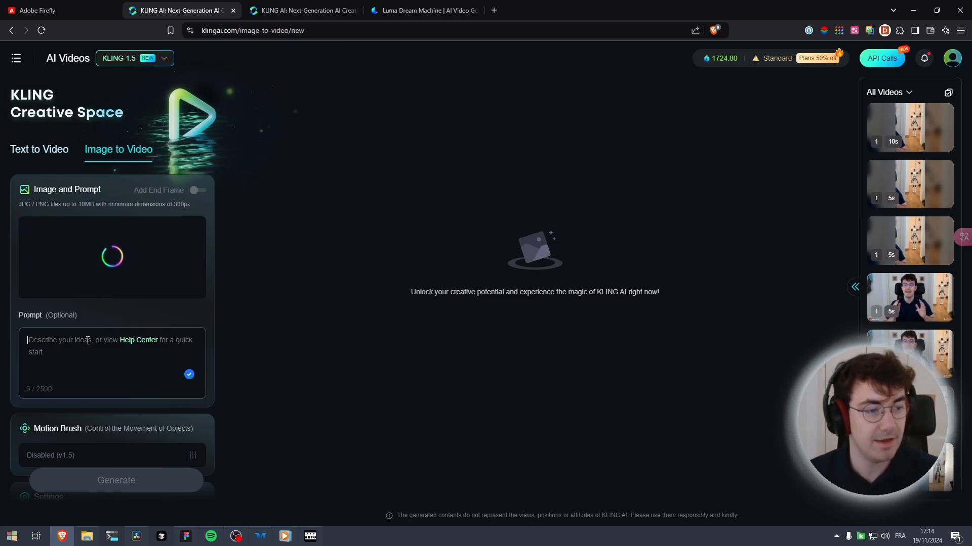
Enter the prompt "a robot walking"
{"action": "type", "text": "a r"}
{"action": "type", "text": "obot"}
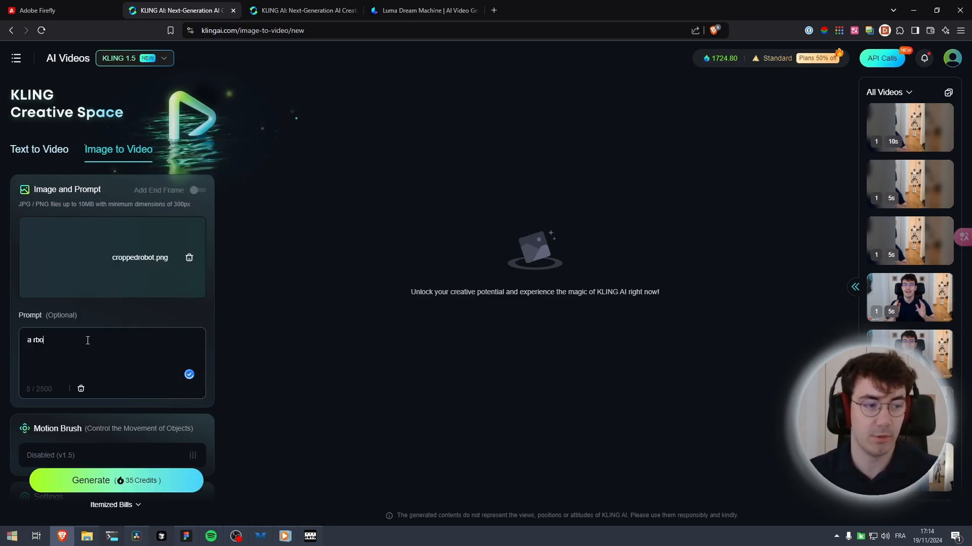
{"action": "key", "text": "BackSpace"}
{"action": "key", "text": "BackSpace"}
{"action": "key", "text": "BackSpace"}
{"action": "key", "text": "BackSpace"}
{"action": "key", "text": "BackSpace"}
{"action": "type", "text": "w"}
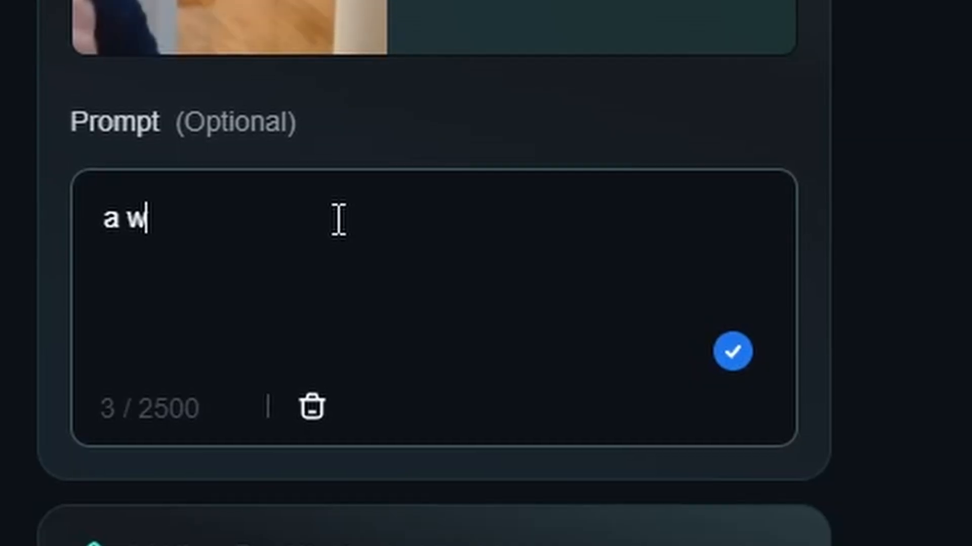
{"action": "key", "text": "BackSpace"}
{"action": "type", "text": "robot walki"}
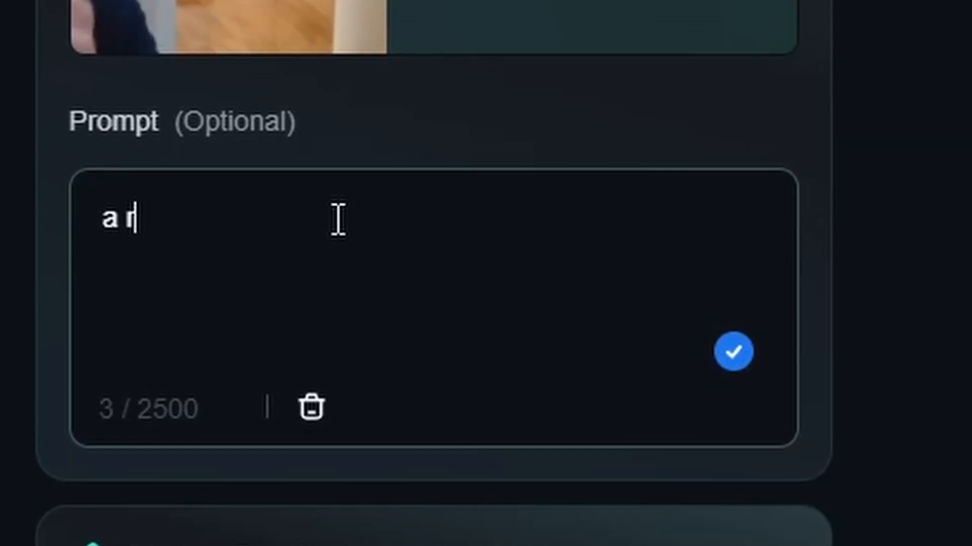
{"action": "type", "text": "ng"}
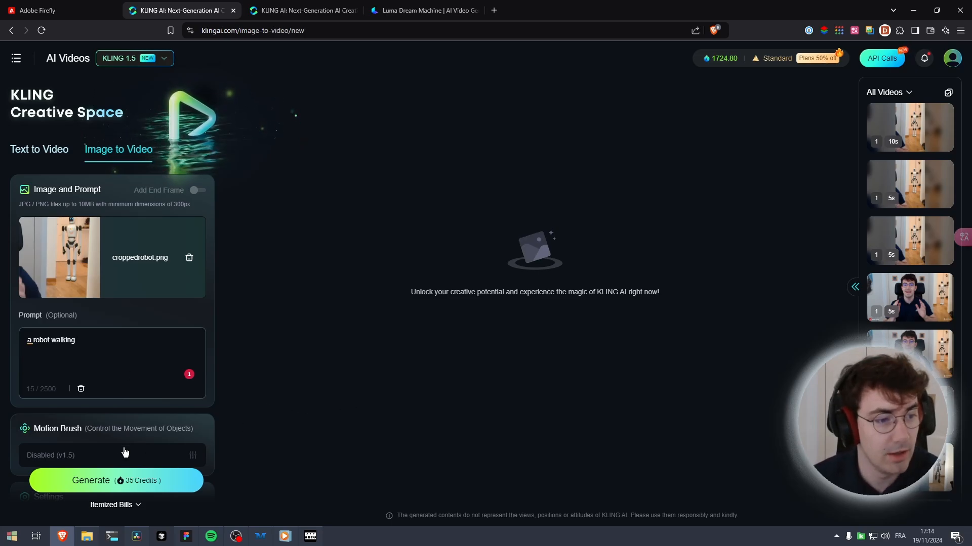
Check the video model choice and the generation settings below the prompt
{"action": "scroll", "coordinate": [125, 452], "scroll_direction": "down", "scroll_amount": 5}
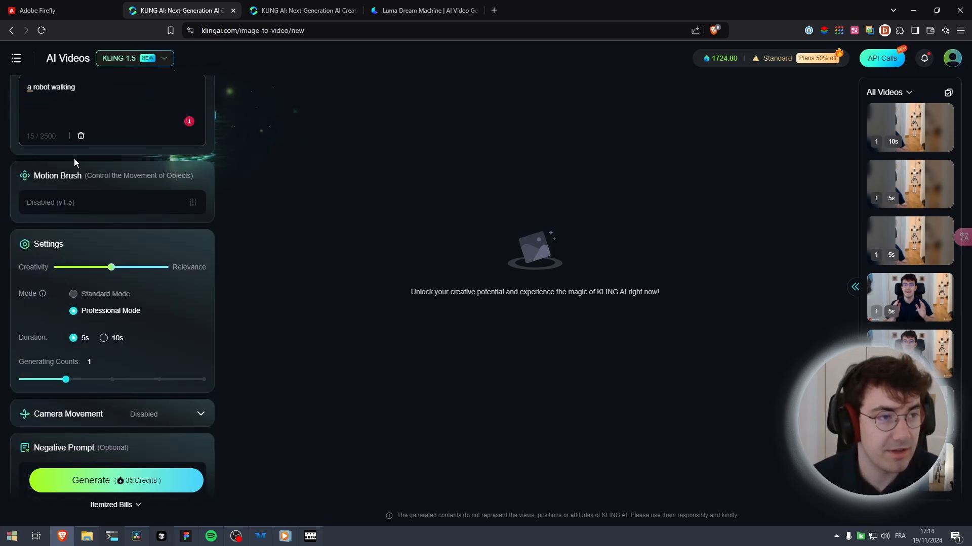
{"action": "left_click", "coordinate": [124, 59]}
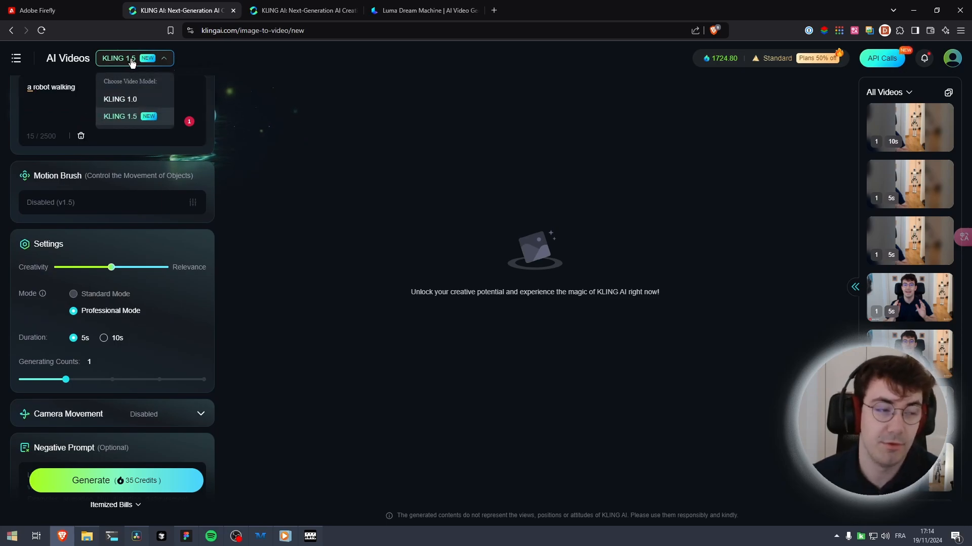
{"action": "left_click", "coordinate": [476, 239]}
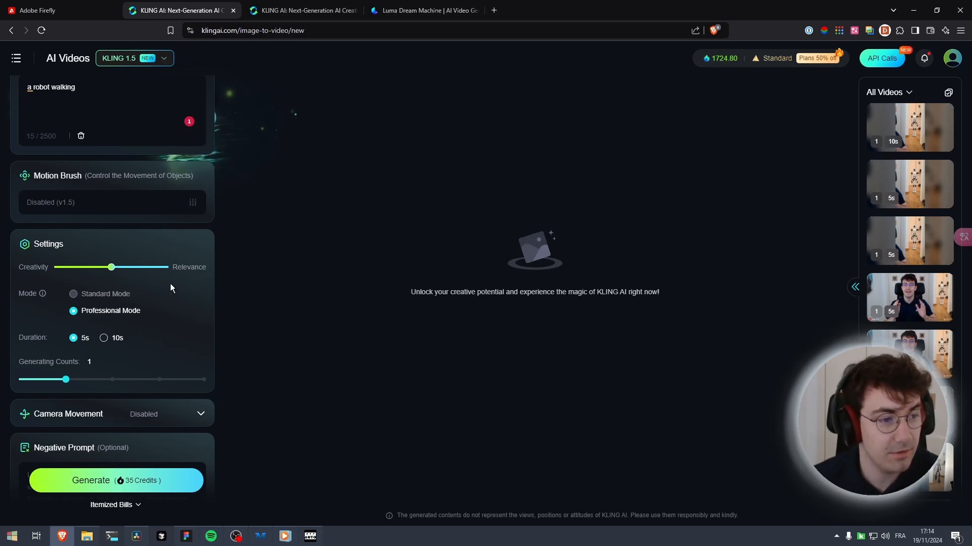
{"action": "scroll", "coordinate": [171, 288], "scroll_direction": "down", "scroll_amount": 2}
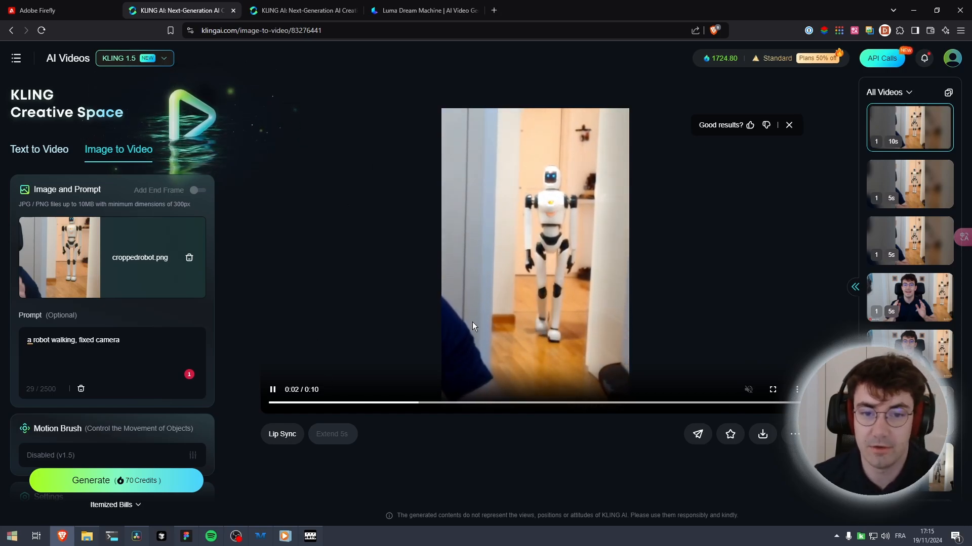
Download the generated robot video without watermark as an MP4 to the Downloads folder
{"action": "mouse_move", "coordinate": [762, 431]}
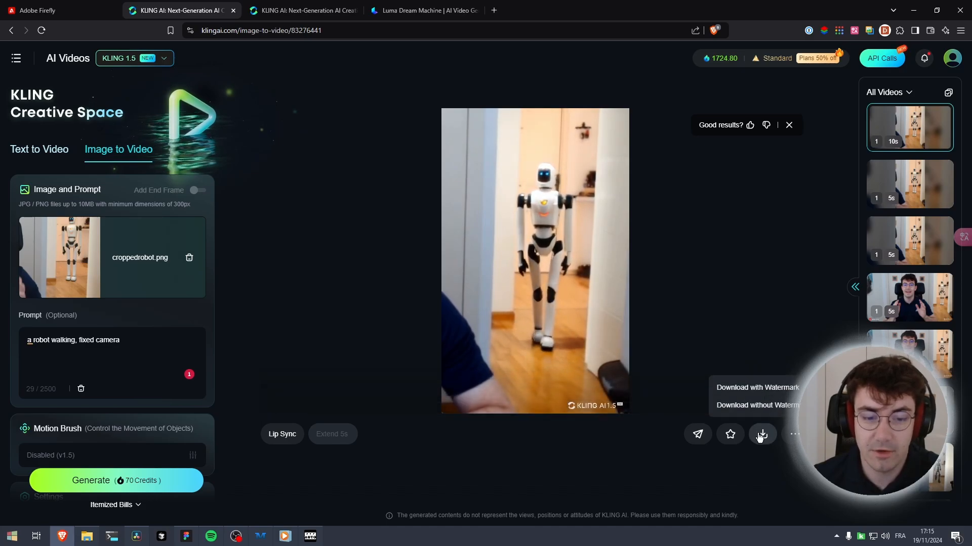
{"action": "left_click", "coordinate": [768, 406]}
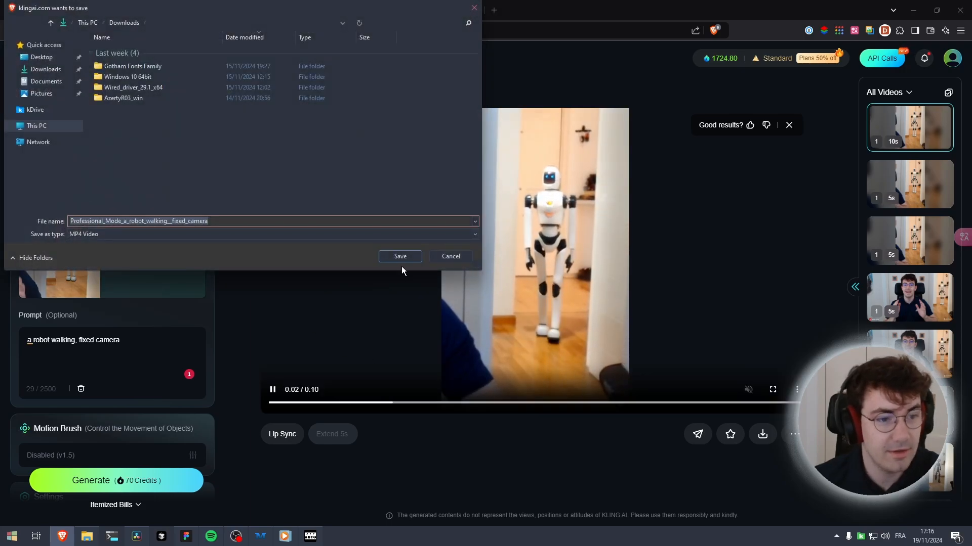
{"action": "left_click", "coordinate": [401, 256]}
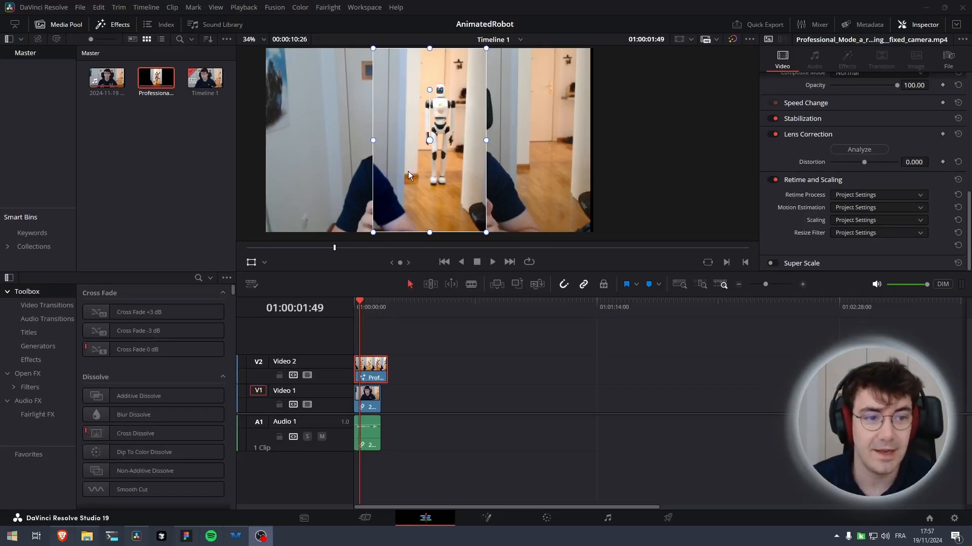
Move the robot video overlay in the viewer so it lines up with the background doorway
{"action": "left_click_drag", "start_coordinate": [399, 165], "coordinate": [451, 166]}
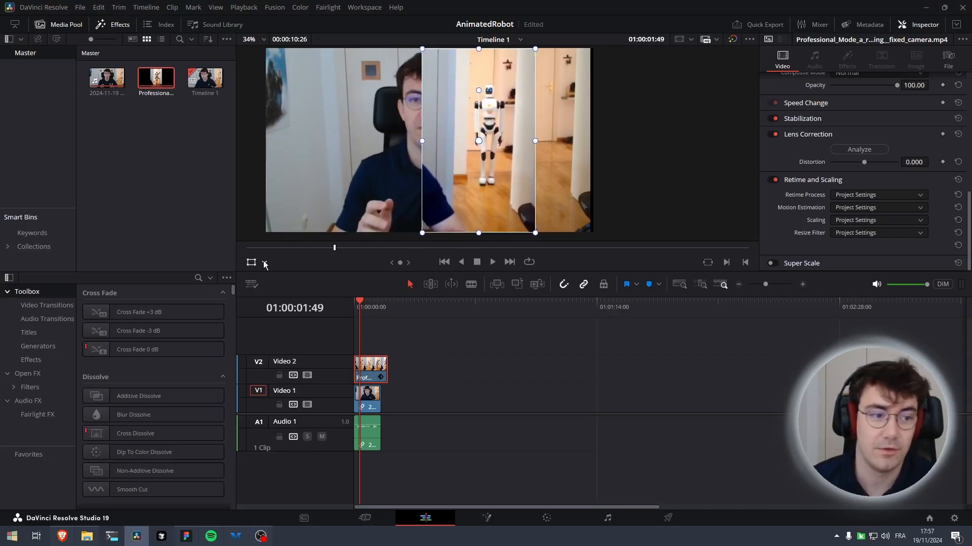
{"action": "left_click_drag", "start_coordinate": [427, 211], "coordinate": [503, 208]}
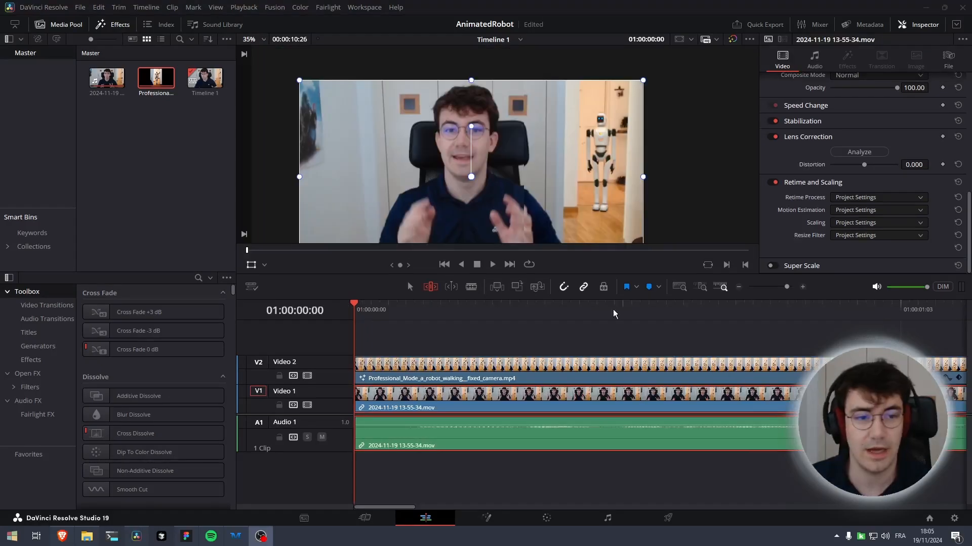
Zoom the viewer and scrub the playhead to inspect how the robot overlay blends with the background
{"action": "scroll", "coordinate": [567, 214], "scroll_direction": "down", "scroll_amount": 1}
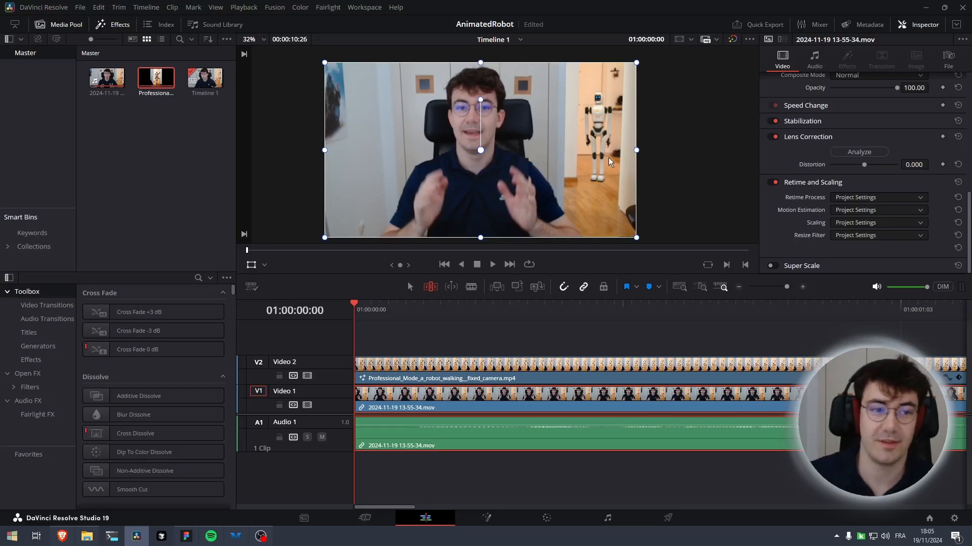
{"action": "scroll", "coordinate": [533, 147], "scroll_direction": "up", "scroll_amount": 6}
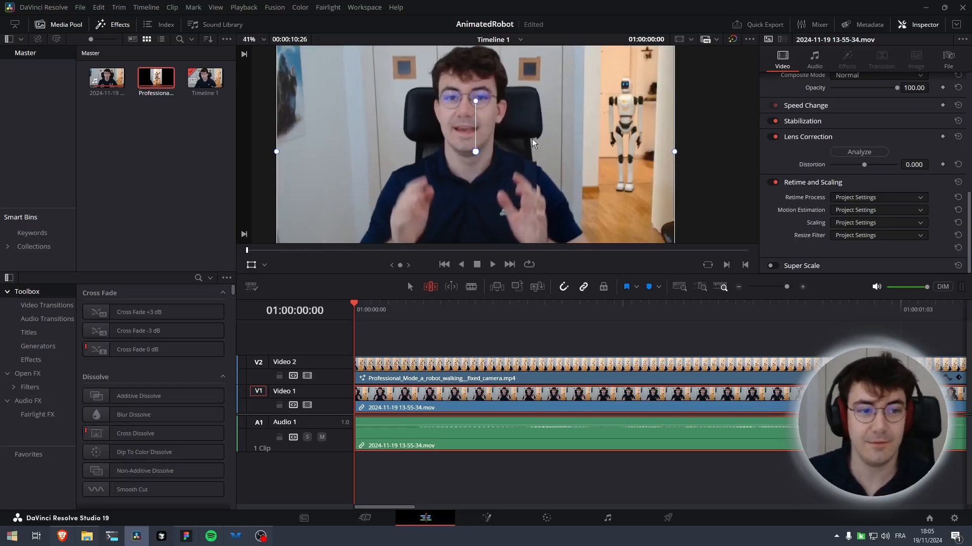
{"action": "scroll", "coordinate": [506, 146], "scroll_direction": "up", "scroll_amount": 8}
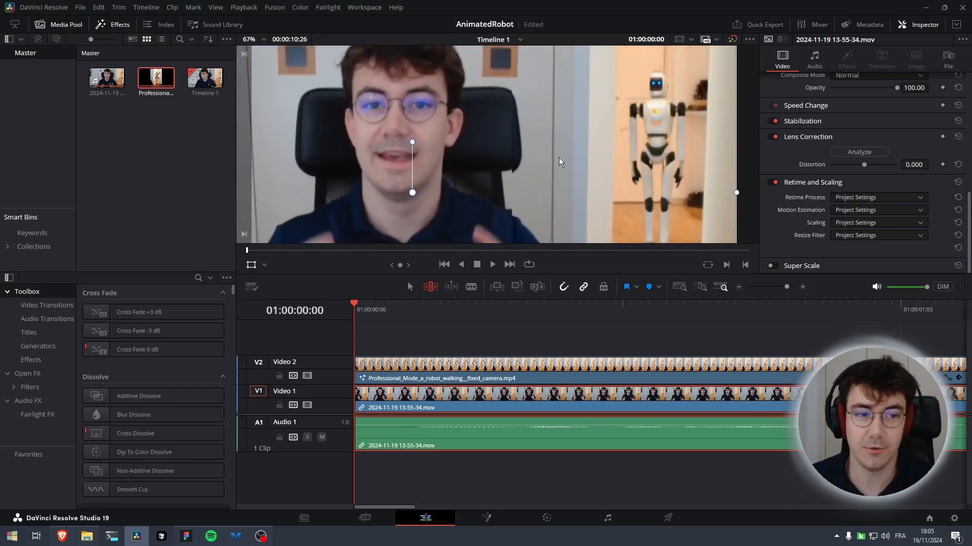
{"action": "scroll", "coordinate": [506, 145], "scroll_direction": "up", "scroll_amount": 5}
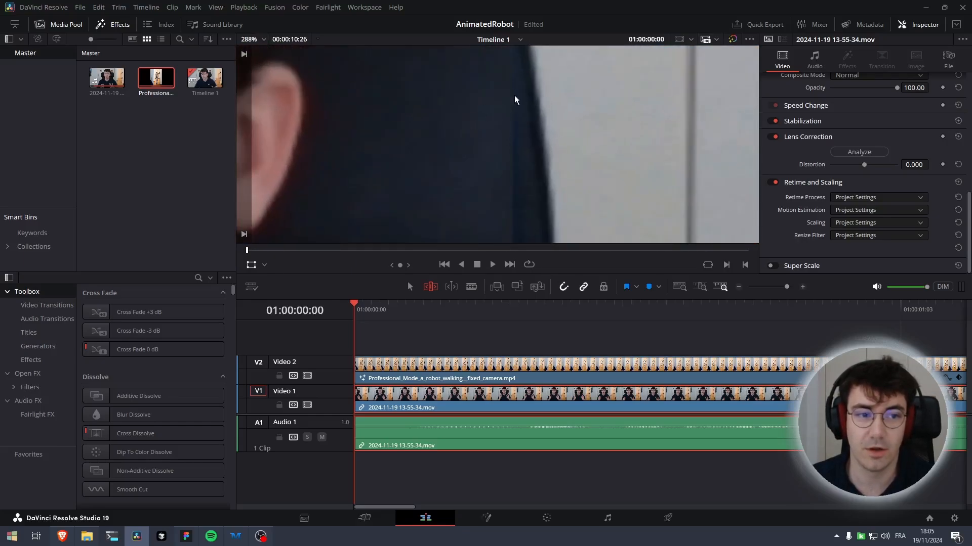
{"action": "scroll", "coordinate": [499, 144], "scroll_direction": "down", "scroll_amount": 15}
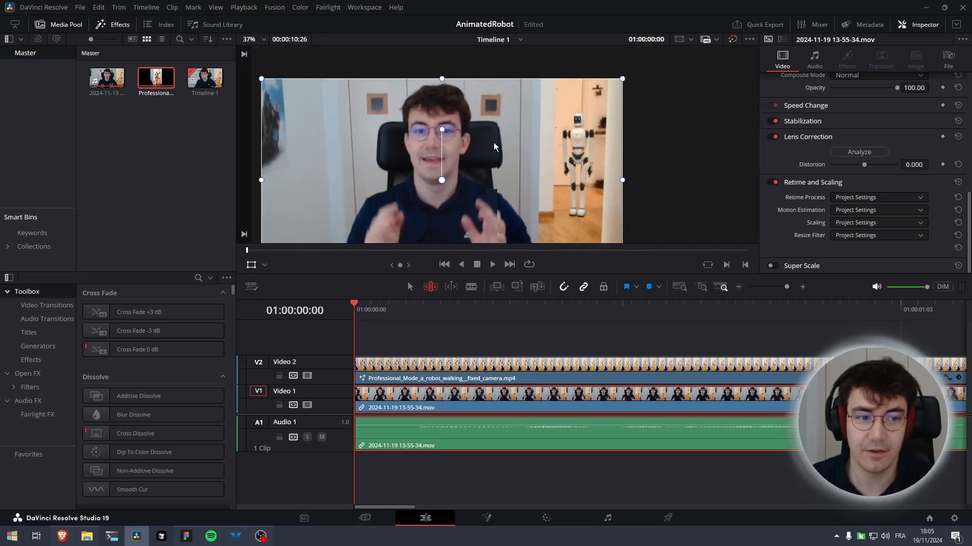
{"action": "left_click", "coordinate": [362, 304]}
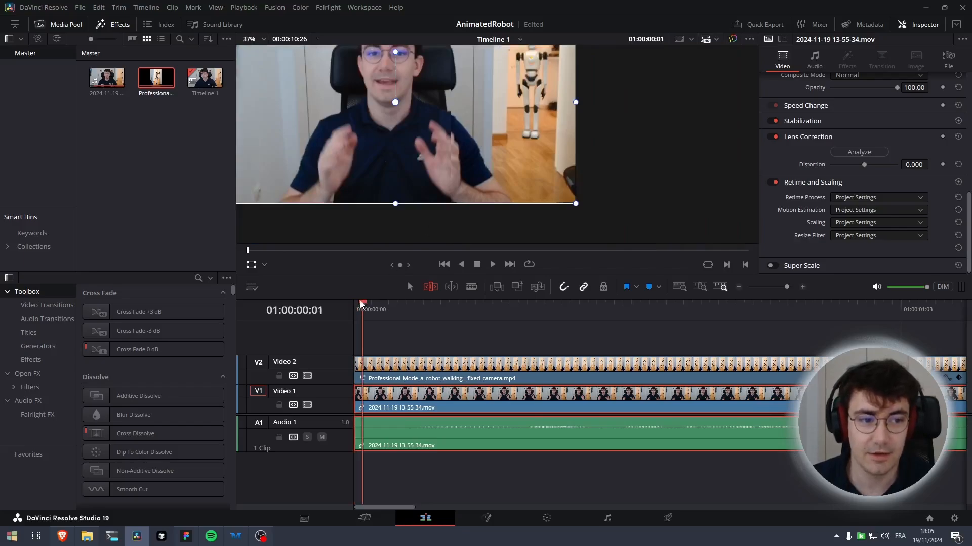
{"action": "left_click_drag", "start_coordinate": [361, 304], "coordinate": [415, 304]}
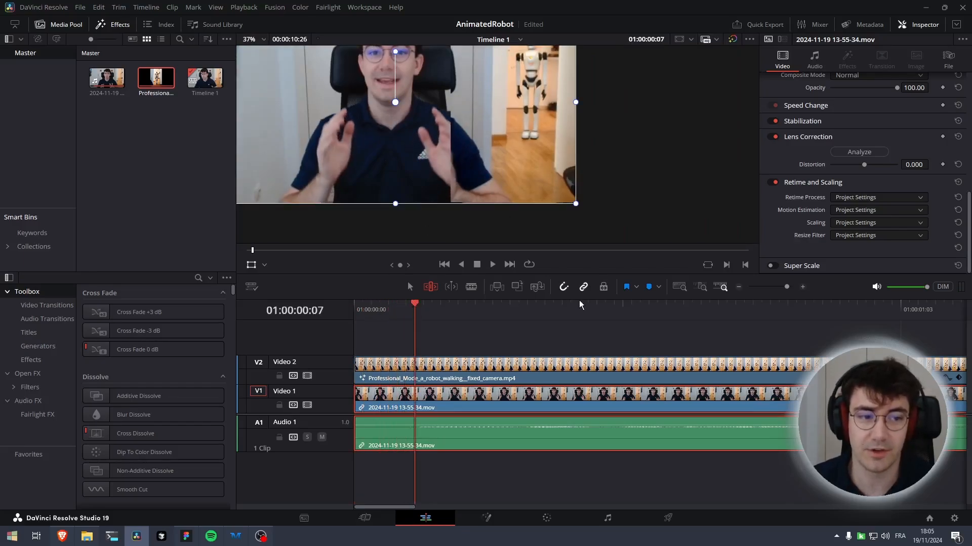
{"action": "left_click_drag", "start_coordinate": [417, 305], "coordinate": [457, 305]}
{"action": "scroll", "coordinate": [471, 157], "scroll_direction": "down", "scroll_amount": 2}
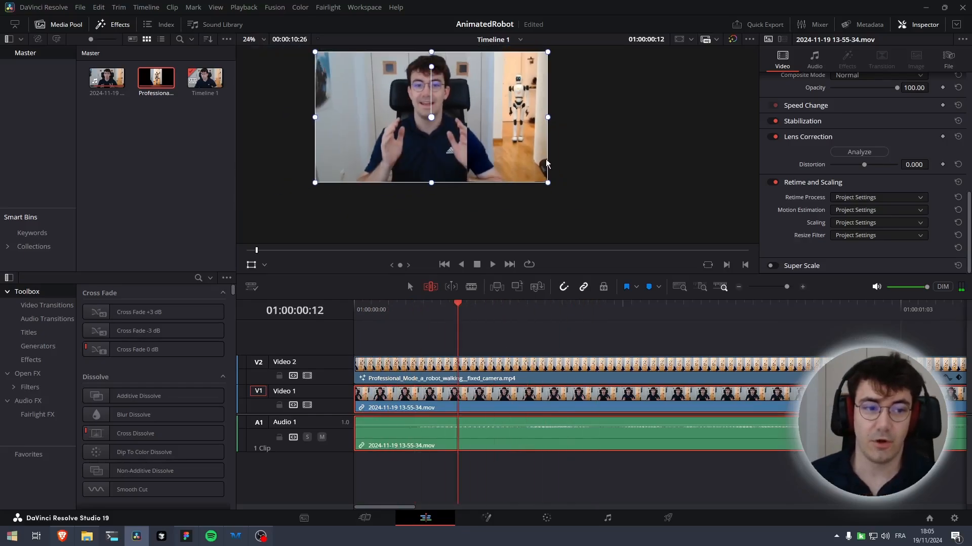
Reposition the robot overlay in the viewer, scrub ahead in the timeline, and select the robot clip on track V2
{"action": "left_click_drag", "start_coordinate": [543, 162], "coordinate": [482, 196]}
{"action": "left_click_drag", "start_coordinate": [457, 307], "coordinate": [762, 306]}
{"action": "left_click", "coordinate": [424, 368]}
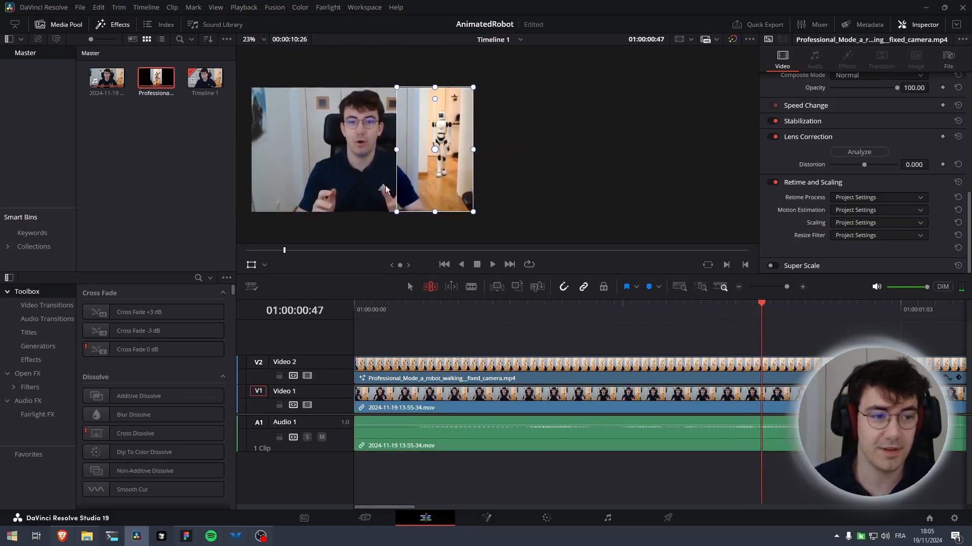
{"action": "left_click", "coordinate": [390, 394]}
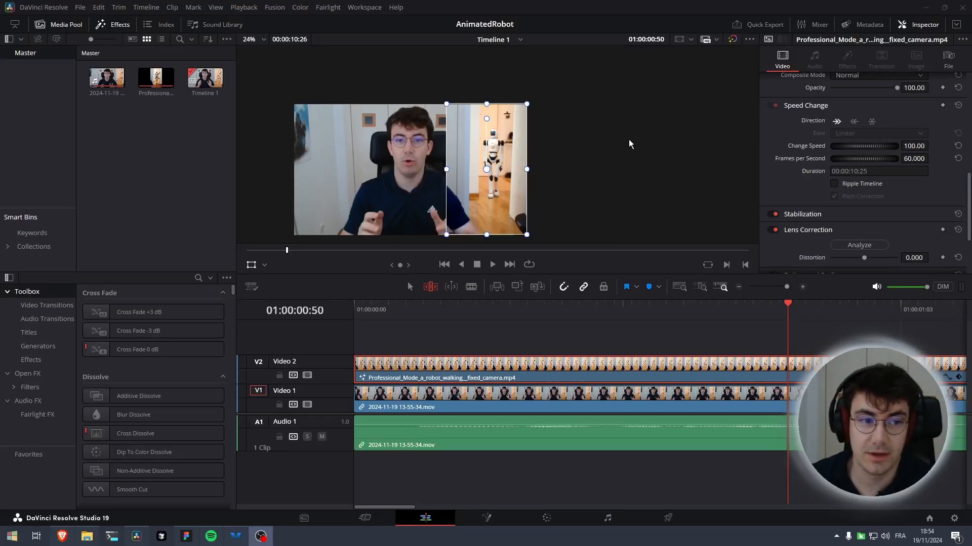
{"action": "left_click", "coordinate": [486, 518]}
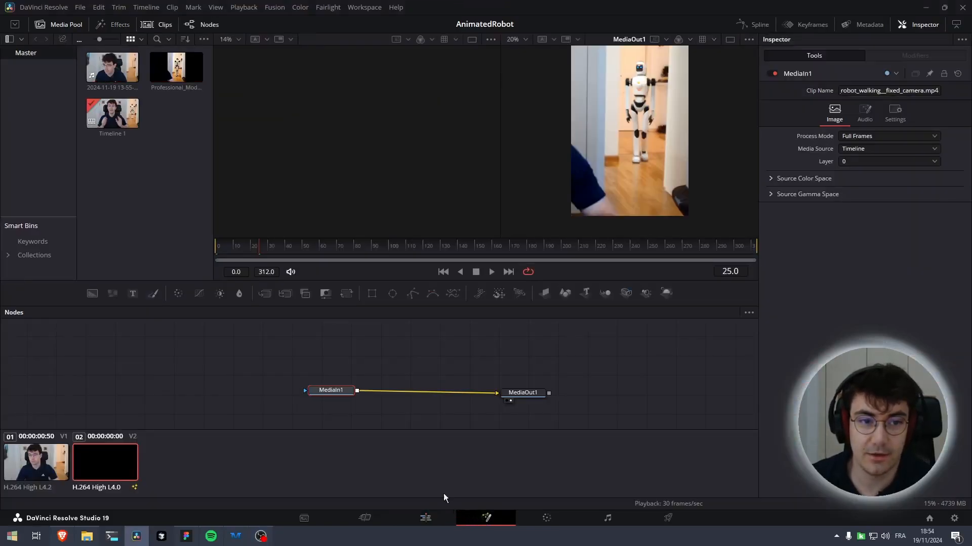
{"action": "key", "text": "shift+space"}
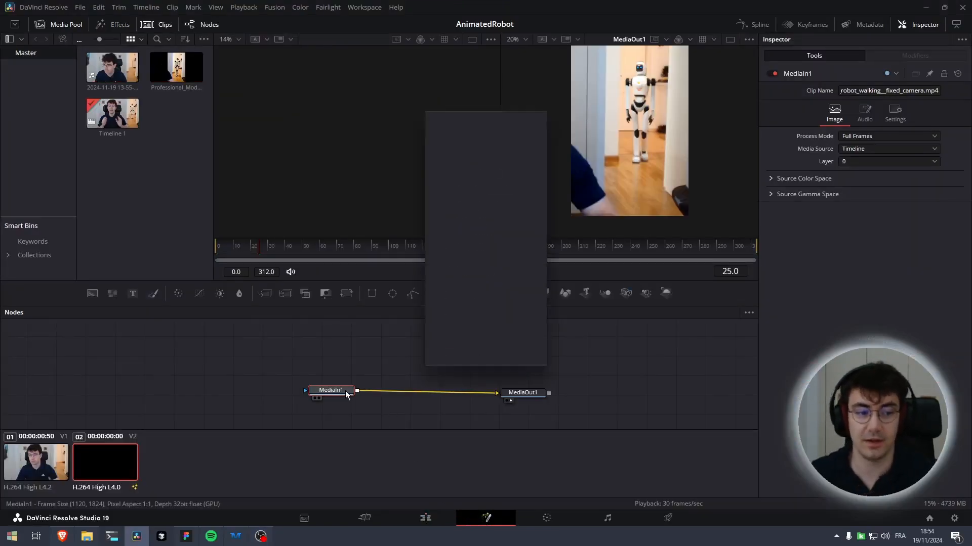
{"action": "type", "text": "magic"}
{"action": "key", "text": "Escape"}
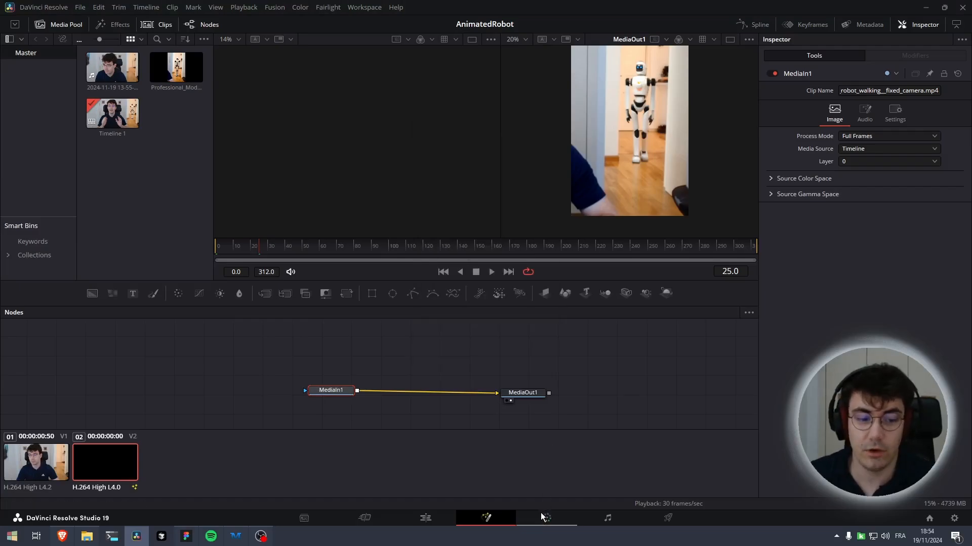
Switch to the Color page and open the Magic Mask palette on the robot clip's node
{"action": "left_click", "coordinate": [544, 516]}
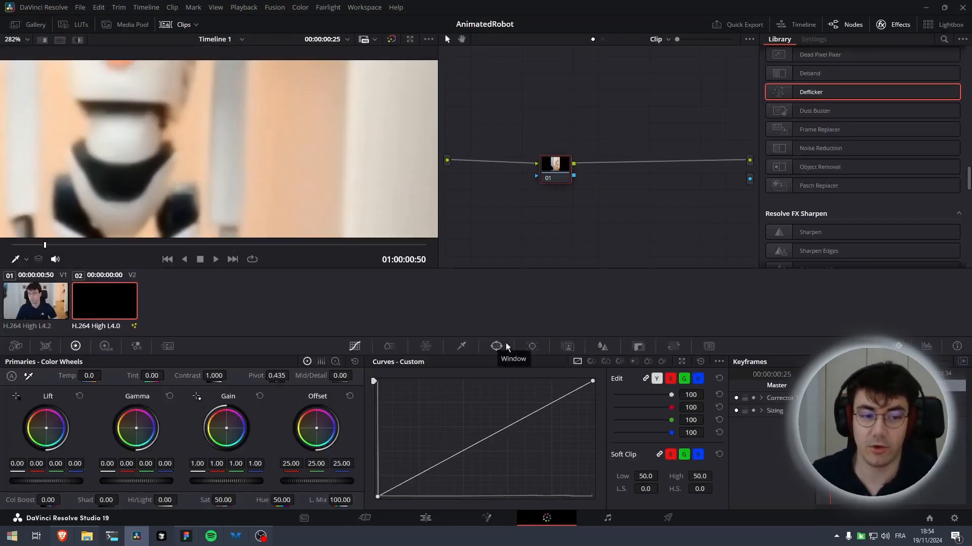
{"action": "left_click", "coordinate": [487, 518]}
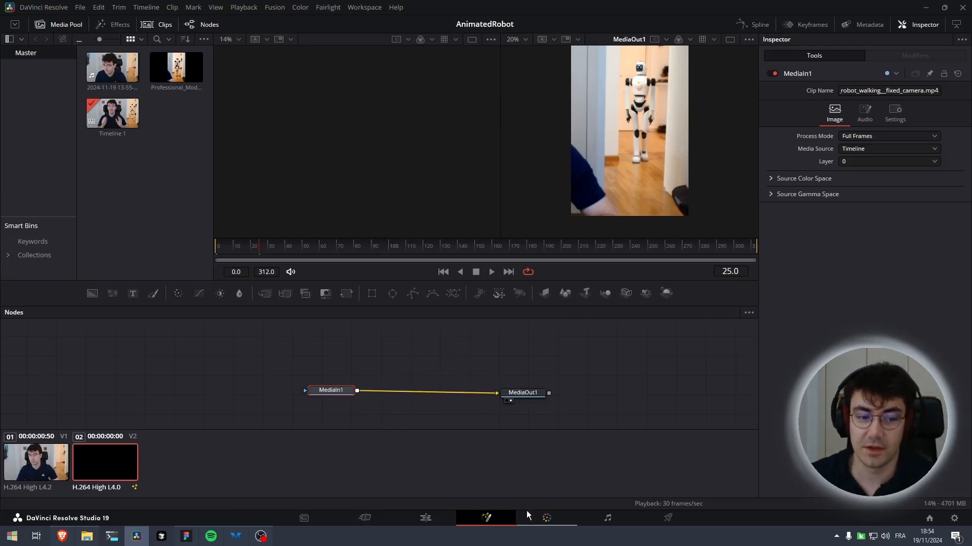
{"action": "left_click", "coordinate": [545, 518]}
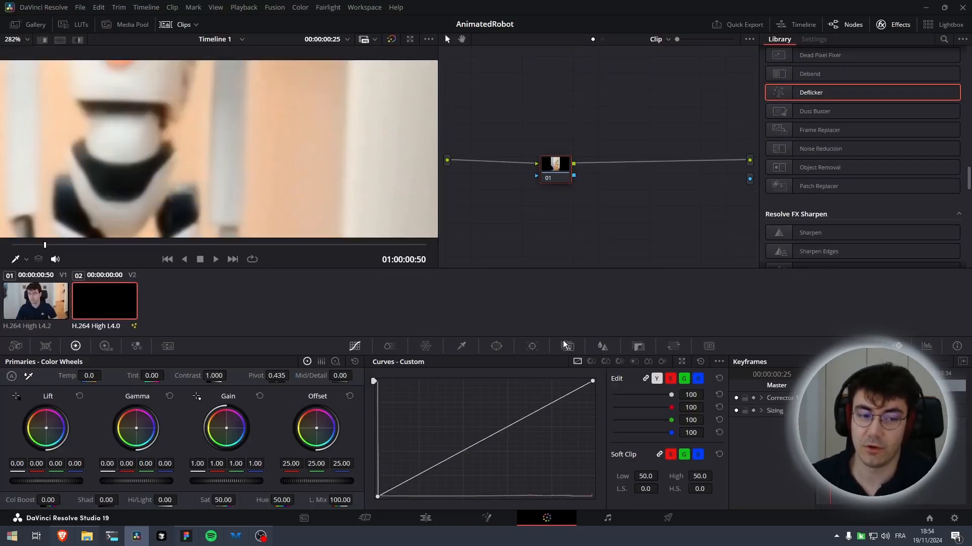
{"action": "left_click_drag", "start_coordinate": [563, 215], "coordinate": [586, 209]}
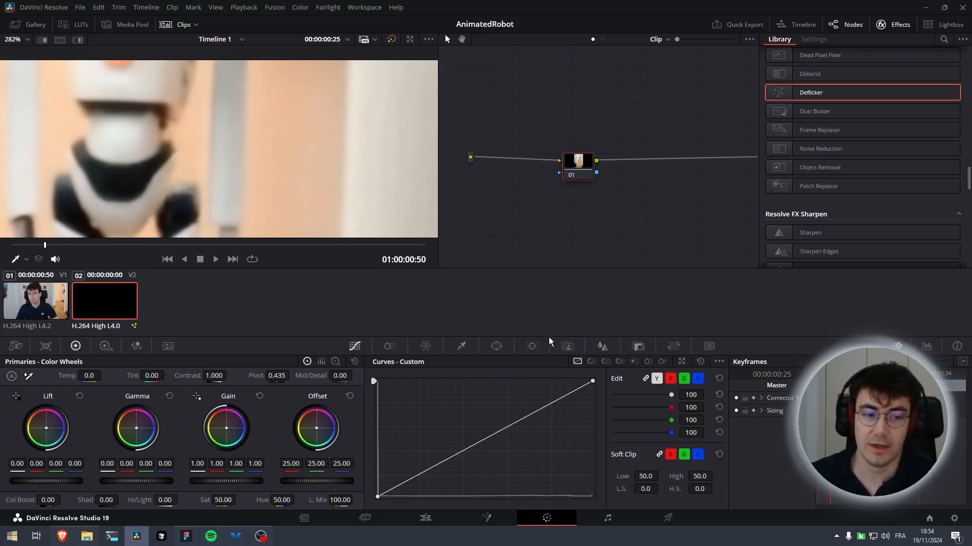
{"action": "left_click", "coordinate": [561, 345]}
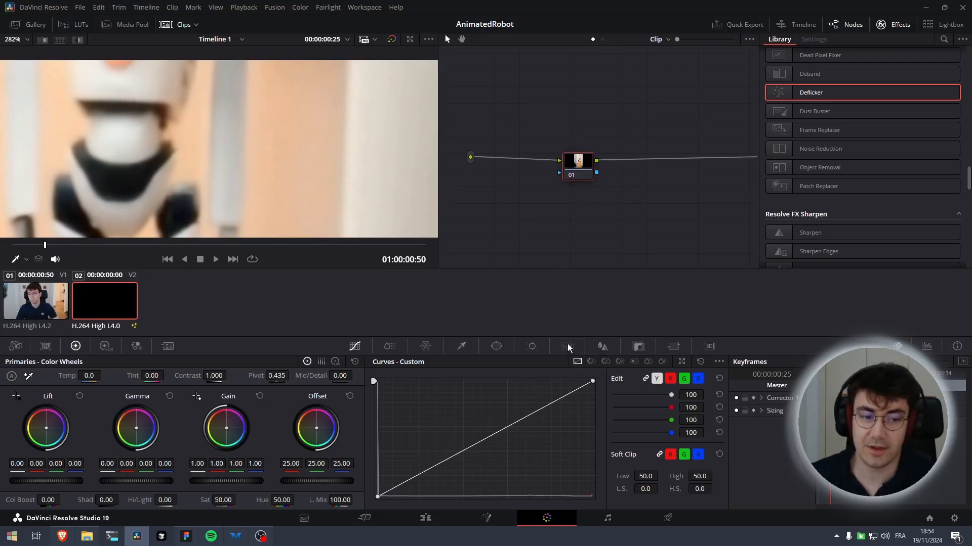
Return to the first frame and paint a Magic Mask object stroke down the robot's torso
{"action": "scroll", "coordinate": [347, 187], "scroll_direction": "down", "scroll_amount": 5}
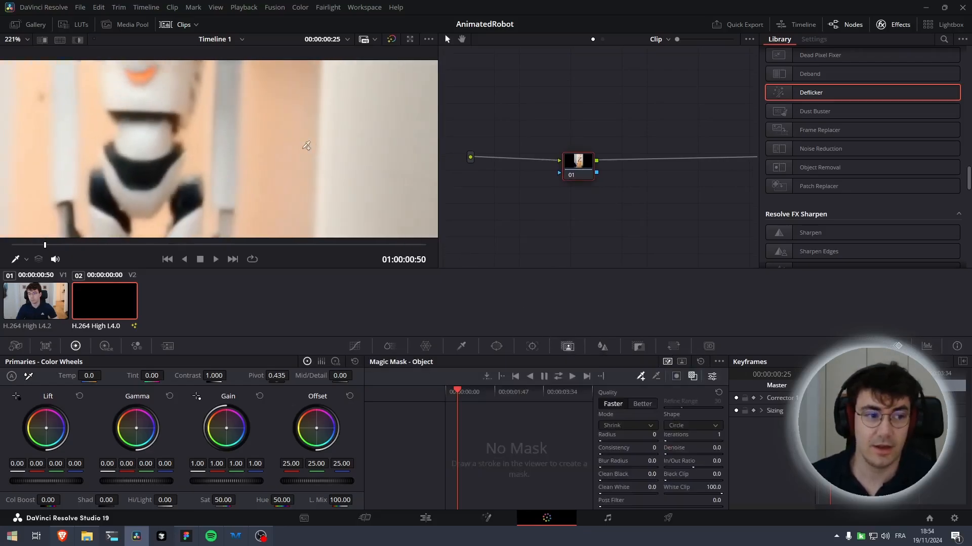
{"action": "scroll", "coordinate": [356, 160], "scroll_direction": "down", "scroll_amount": 4}
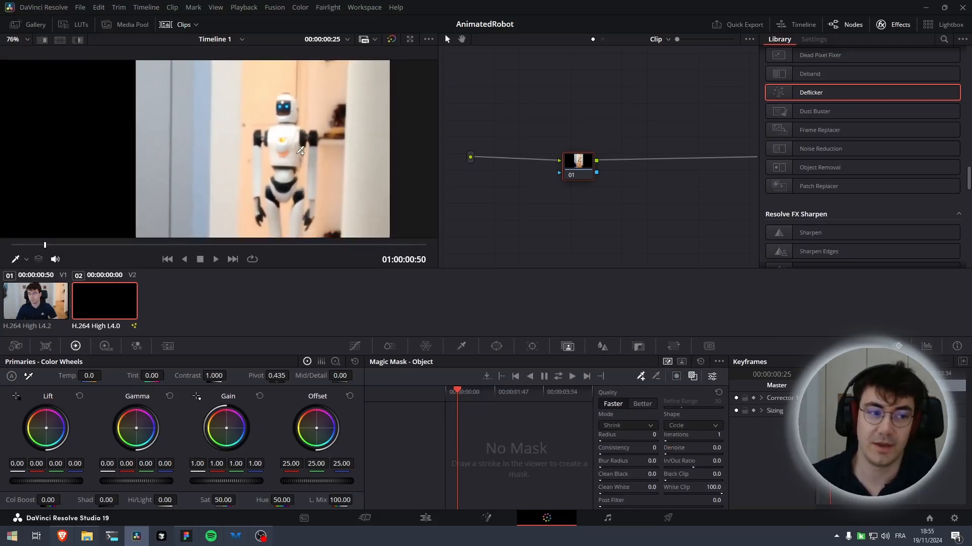
{"action": "scroll", "coordinate": [283, 137], "scroll_direction": "down", "scroll_amount": 1}
{"action": "scroll", "coordinate": [275, 176], "scroll_direction": "up", "scroll_amount": 5}
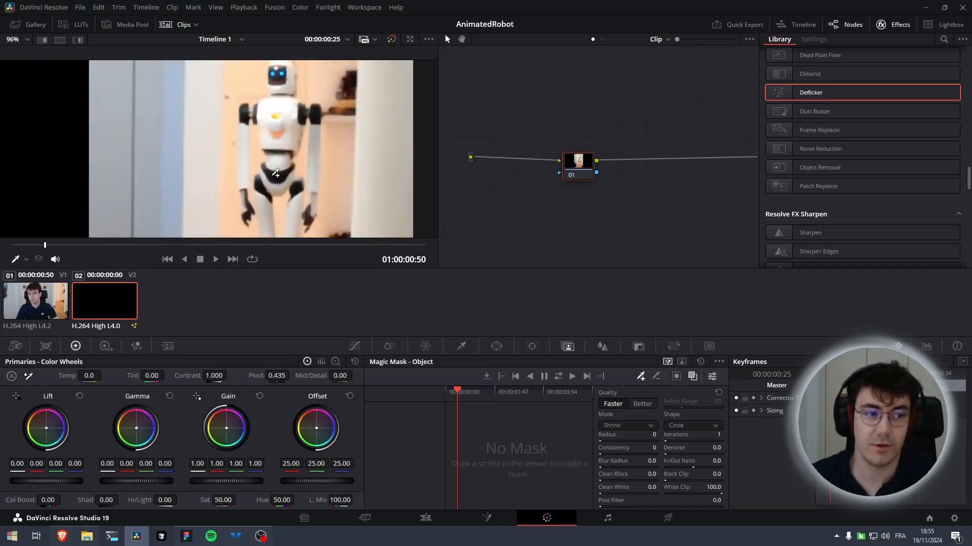
{"action": "scroll", "coordinate": [275, 188], "scroll_direction": "up", "scroll_amount": 1}
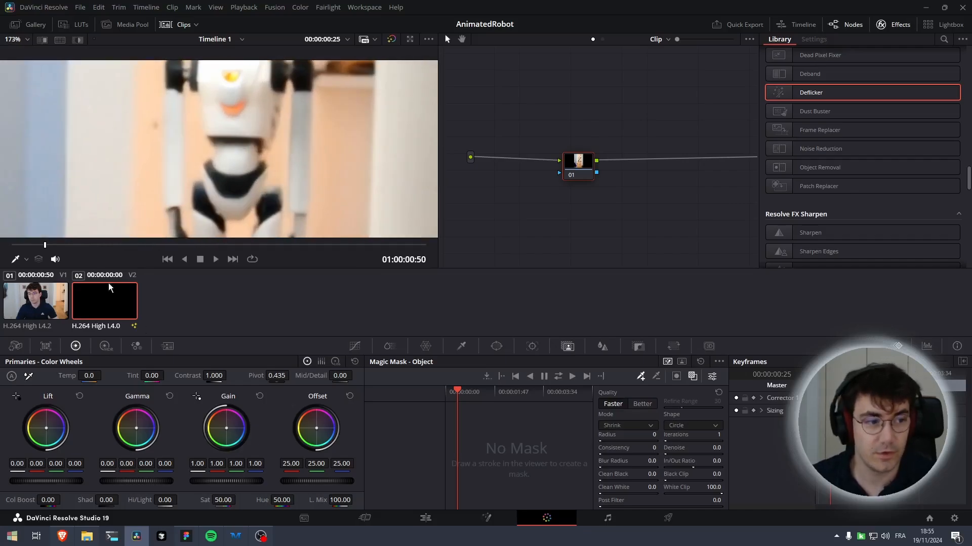
{"action": "left_click_drag", "start_coordinate": [44, 247], "coordinate": [12, 245]}
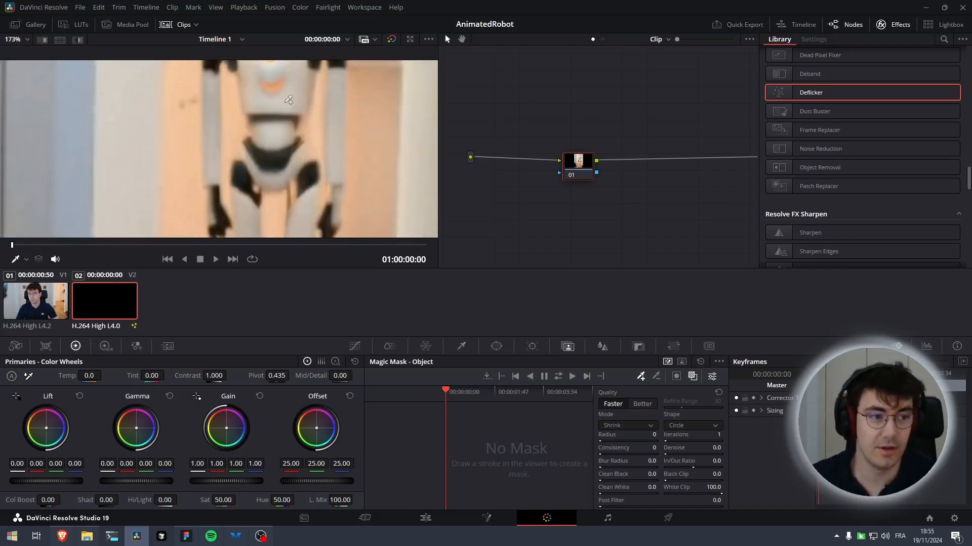
{"action": "scroll", "coordinate": [261, 184], "scroll_direction": "up", "scroll_amount": 1}
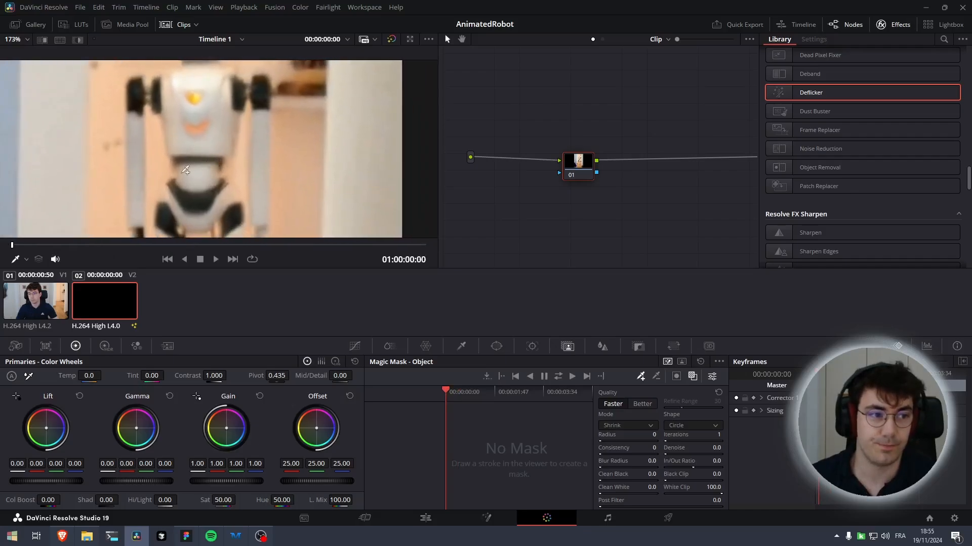
{"action": "left_click_drag", "start_coordinate": [235, 135], "coordinate": [211, 152]}
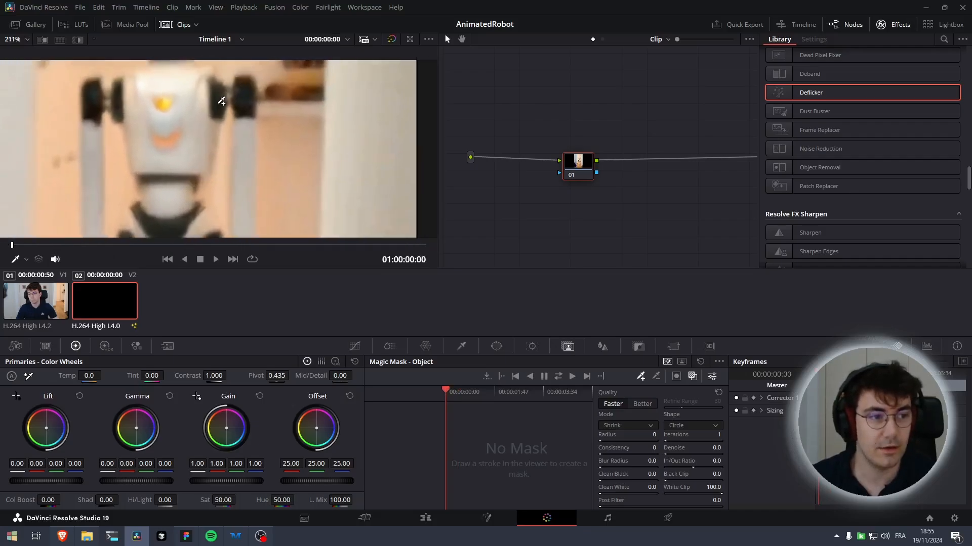
{"action": "left_click_drag", "start_coordinate": [221, 101], "coordinate": [208, 167]}
{"action": "mouse_move", "coordinate": [192, 211]}
{"action": "left_mouse_down"}
{"action": "mouse_move", "coordinate": [178, 230]}
{"action": "mouse_move", "coordinate": [147, 221]}
{"action": "mouse_move", "coordinate": [120, 95]}
{"action": "mouse_move", "coordinate": [135, 78]}
{"action": "mouse_move", "coordinate": [177, 75]}
{"action": "mouse_move", "coordinate": [223, 106]}
{"action": "left_mouse_up"}
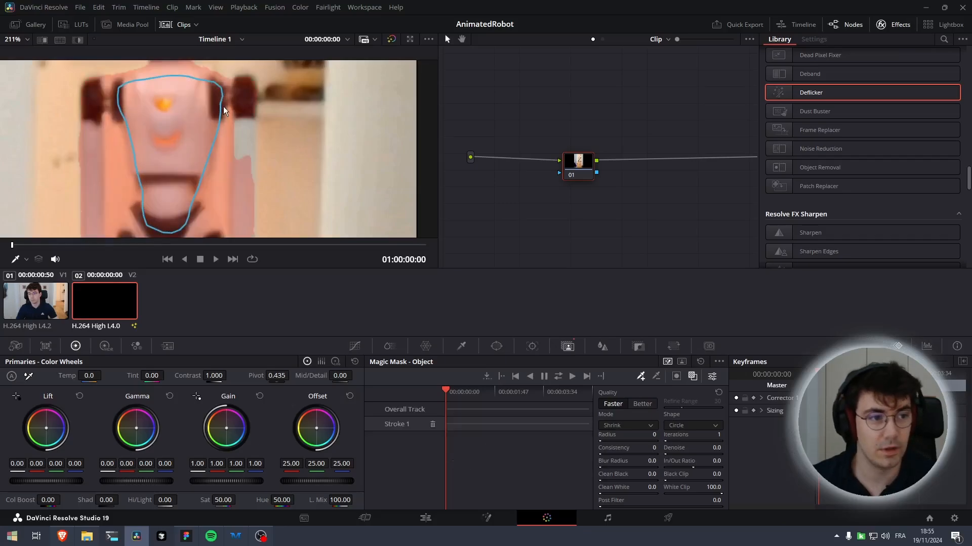
Add more Magic Mask strokes along the robot's arms and legs
{"action": "scroll", "coordinate": [149, 120], "scroll_direction": "down", "scroll_amount": 5}
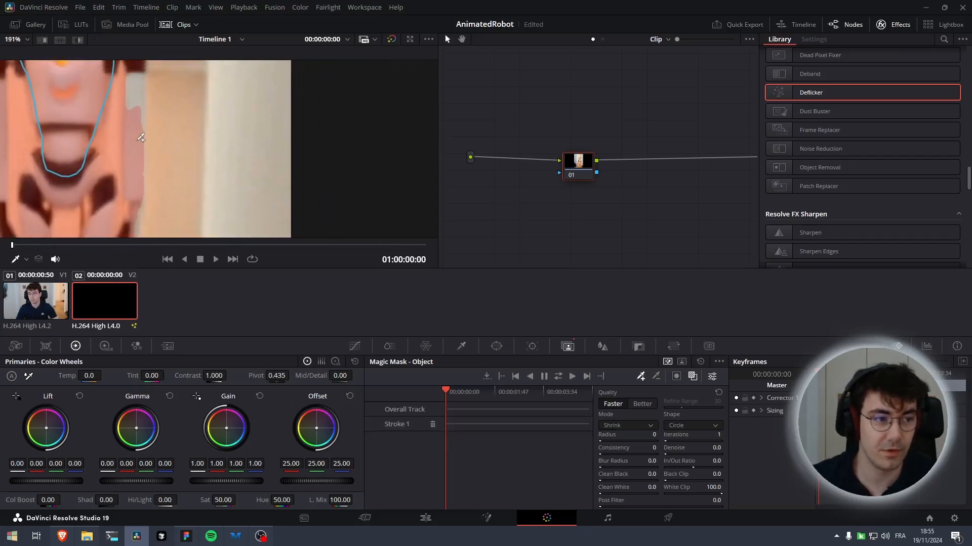
{"action": "scroll", "coordinate": [145, 159], "scroll_direction": "down", "scroll_amount": 5}
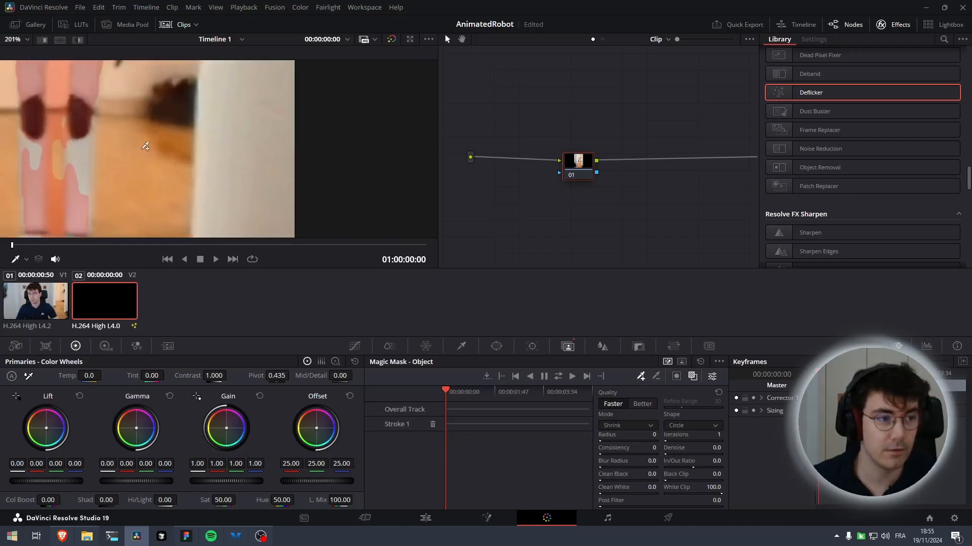
{"action": "scroll", "coordinate": [175, 175], "scroll_direction": "up", "scroll_amount": 2}
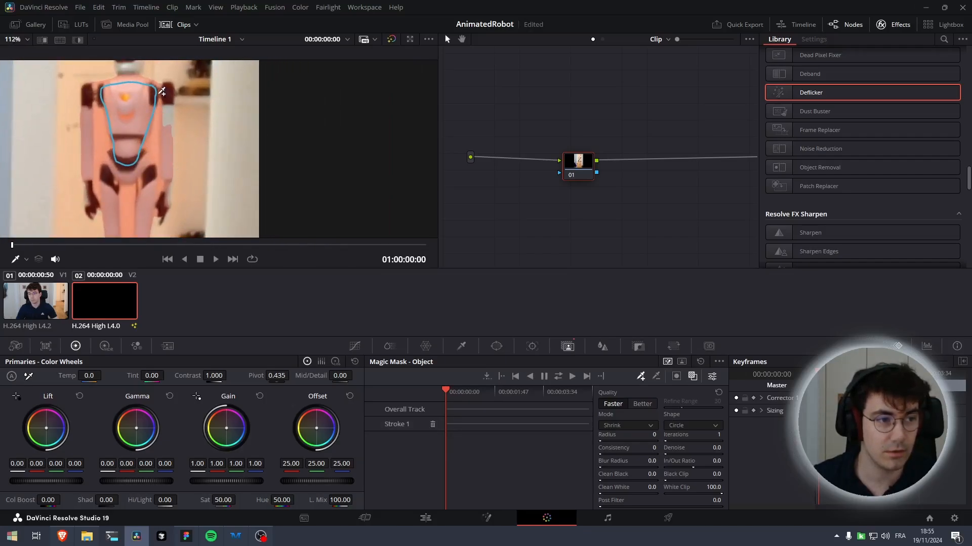
{"action": "mouse_move", "coordinate": [162, 91]}
{"action": "left_mouse_down"}
{"action": "mouse_move", "coordinate": [168, 82]}
{"action": "mouse_move", "coordinate": [172, 125]}
{"action": "left_mouse_up"}
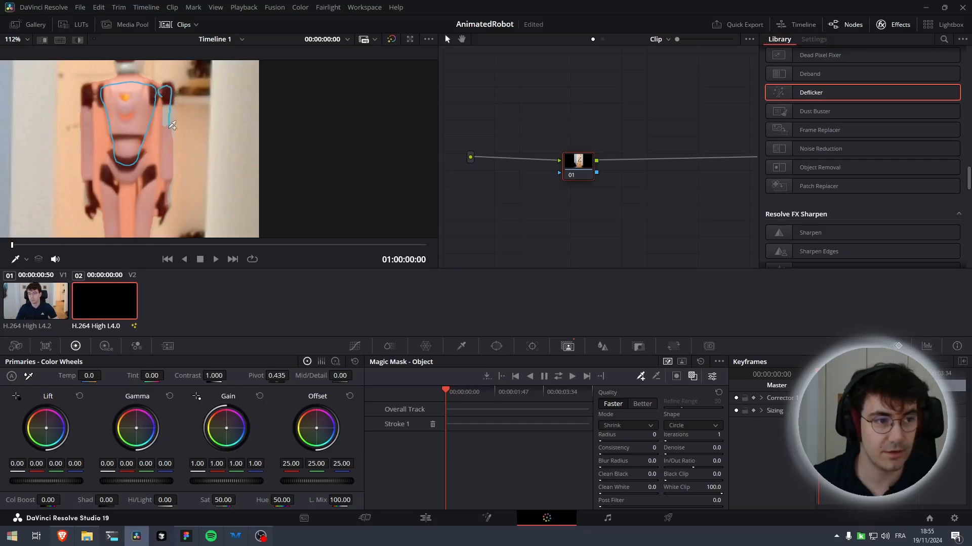
{"action": "mouse_move", "coordinate": [173, 164]}
{"action": "left_mouse_down"}
{"action": "mouse_move", "coordinate": [167, 215]}
{"action": "mouse_move", "coordinate": [169, 180]}
{"action": "left_mouse_up"}
{"action": "left_click_drag", "start_coordinate": [166, 121], "coordinate": [161, 97]}
{"action": "left_click_drag", "start_coordinate": [125, 144], "coordinate": [226, 134]}
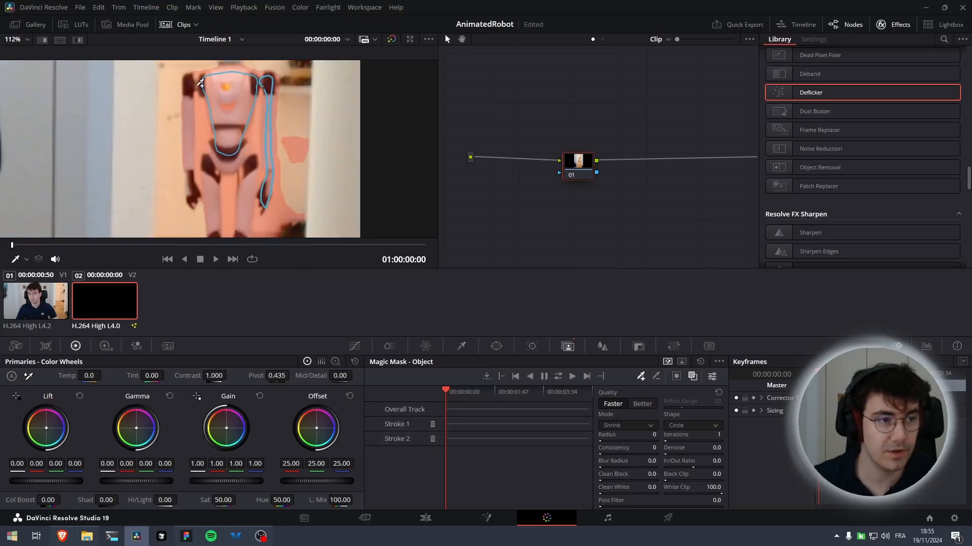
{"action": "mouse_move", "coordinate": [196, 89]}
{"action": "left_mouse_down"}
{"action": "mouse_move", "coordinate": [194, 191]}
{"action": "mouse_move", "coordinate": [198, 85]}
{"action": "left_mouse_up"}
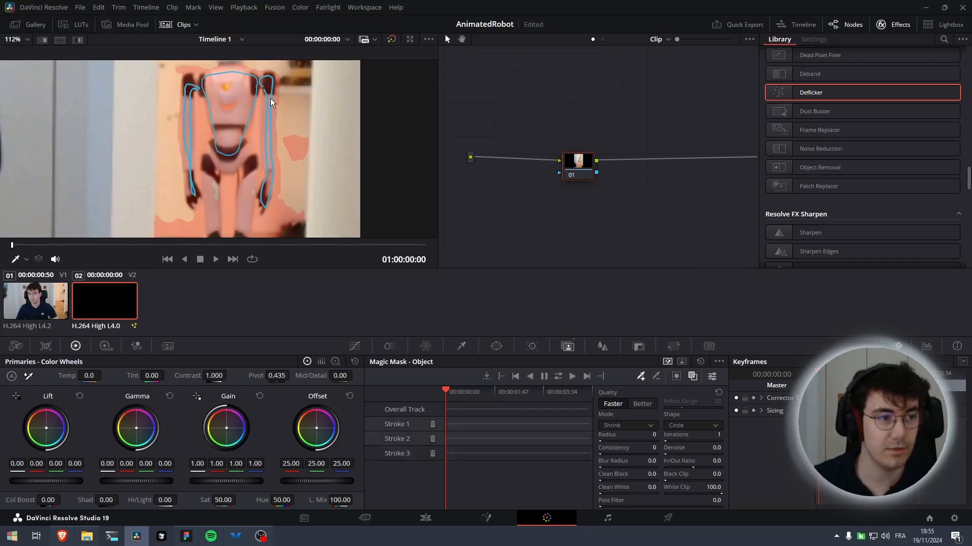
Toggle the mask overlay and add further strokes over the robot's upper body and lower legs
{"action": "left_click", "coordinate": [693, 378]}
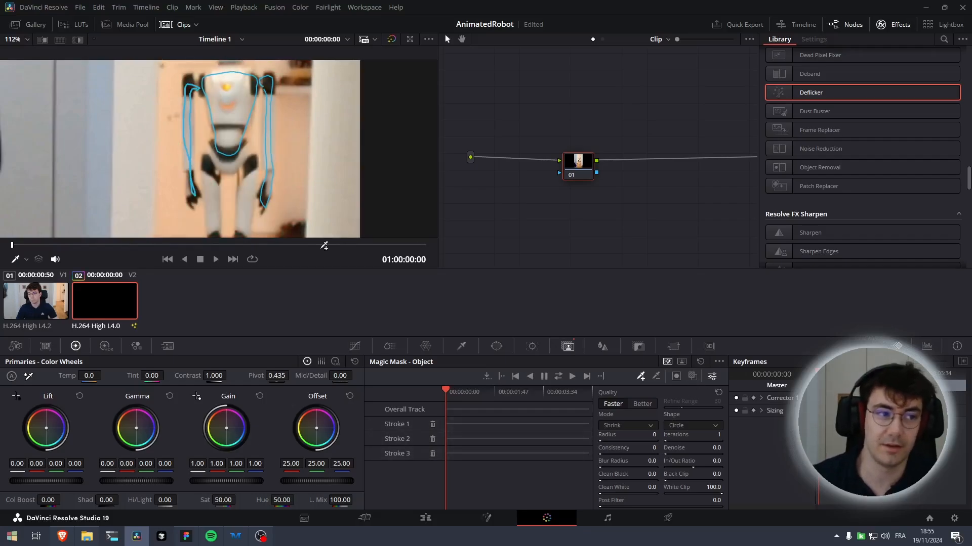
{"action": "left_click", "coordinate": [693, 377]}
{"action": "mouse_move", "coordinate": [217, 175]}
{"action": "left_mouse_down"}
{"action": "mouse_move", "coordinate": [229, 113]}
{"action": "mouse_move", "coordinate": [229, 226]}
{"action": "mouse_move", "coordinate": [221, 81]}
{"action": "mouse_move", "coordinate": [253, 73]}
{"action": "mouse_move", "coordinate": [251, 233]}
{"action": "mouse_move", "coordinate": [254, 81]}
{"action": "left_mouse_up"}
{"action": "scroll", "coordinate": [227, 183], "scroll_direction": "down", "scroll_amount": 3}
{"action": "mouse_move", "coordinate": [233, 216]}
{"action": "left_mouse_down"}
{"action": "mouse_move", "coordinate": [229, 229]}
{"action": "mouse_move", "coordinate": [231, 211]}
{"action": "mouse_move", "coordinate": [251, 215]}
{"action": "mouse_move", "coordinate": [196, 170]}
{"action": "mouse_move", "coordinate": [200, 131]}
{"action": "mouse_move", "coordinate": [227, 127]}
{"action": "mouse_move", "coordinate": [231, 191]}
{"action": "left_mouse_up"}
{"action": "scroll", "coordinate": [283, 202], "scroll_direction": "up", "scroll_amount": 5}
{"action": "scroll", "coordinate": [296, 200], "scroll_direction": "up", "scroll_amount": 1}
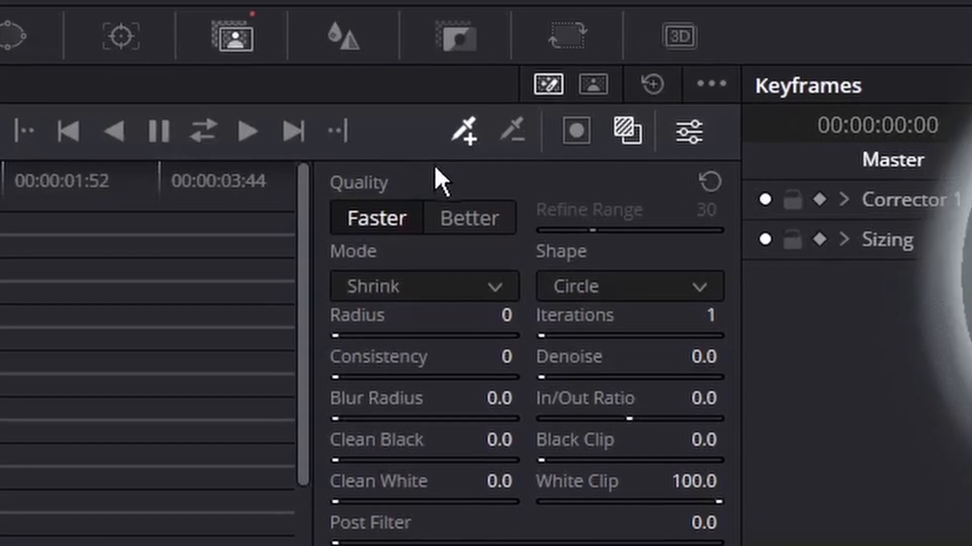
Set the Magic Mask quality to Better and pick the subtractive stroke tool
{"action": "left_click", "coordinate": [496, 226]}
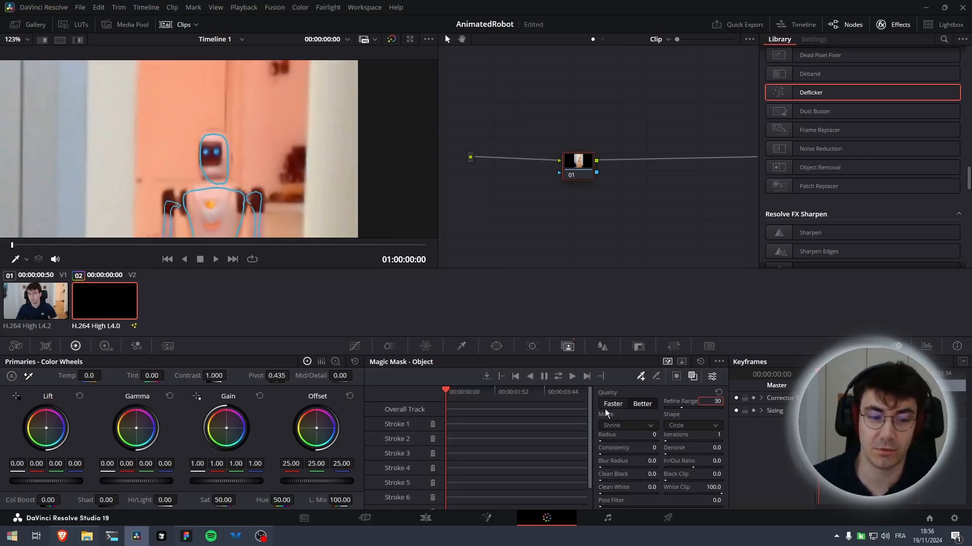
{"action": "scroll", "coordinate": [293, 152], "scroll_direction": "down", "scroll_amount": 2}
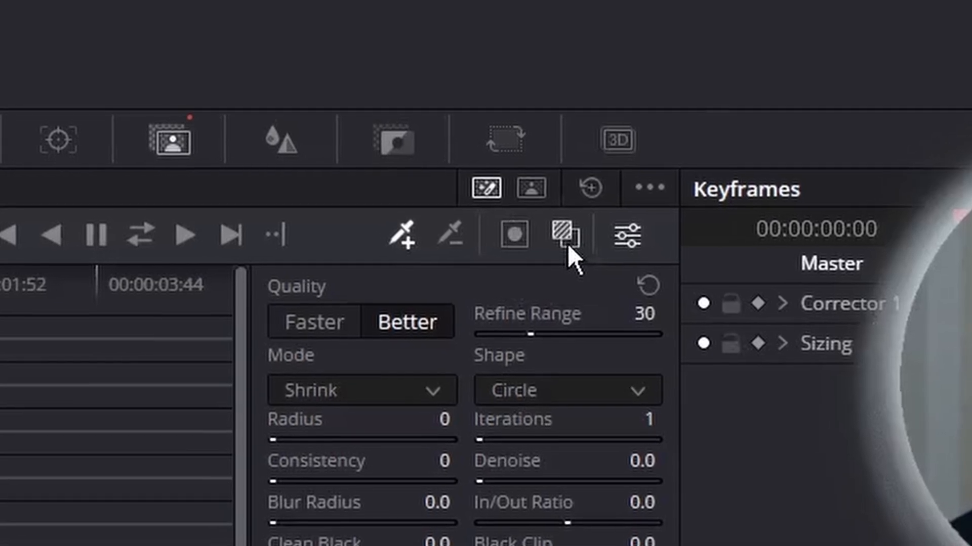
{"action": "left_click", "coordinate": [455, 231]}
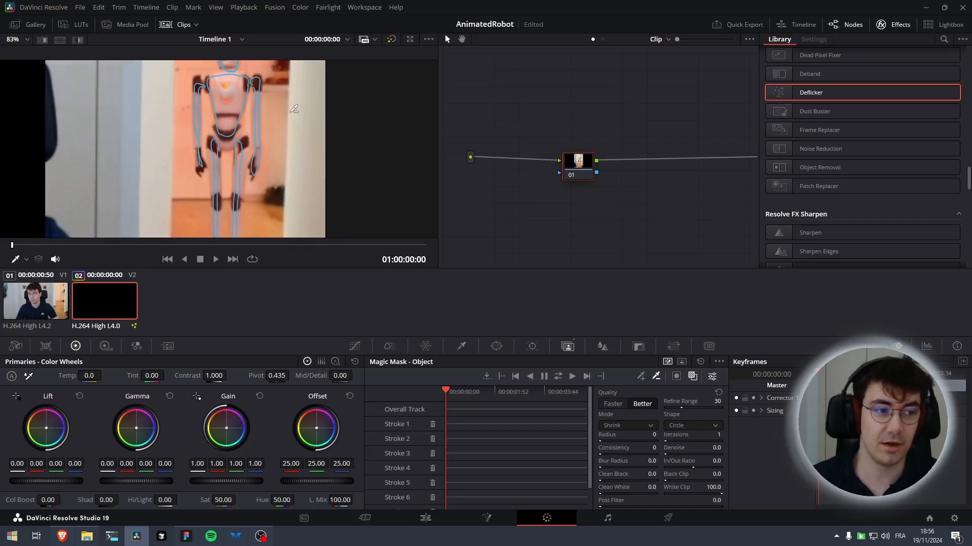
Draw subtractive strokes around the robot and between its arm and body to exclude the background
{"action": "scroll", "coordinate": [291, 144], "scroll_direction": "down", "scroll_amount": 5}
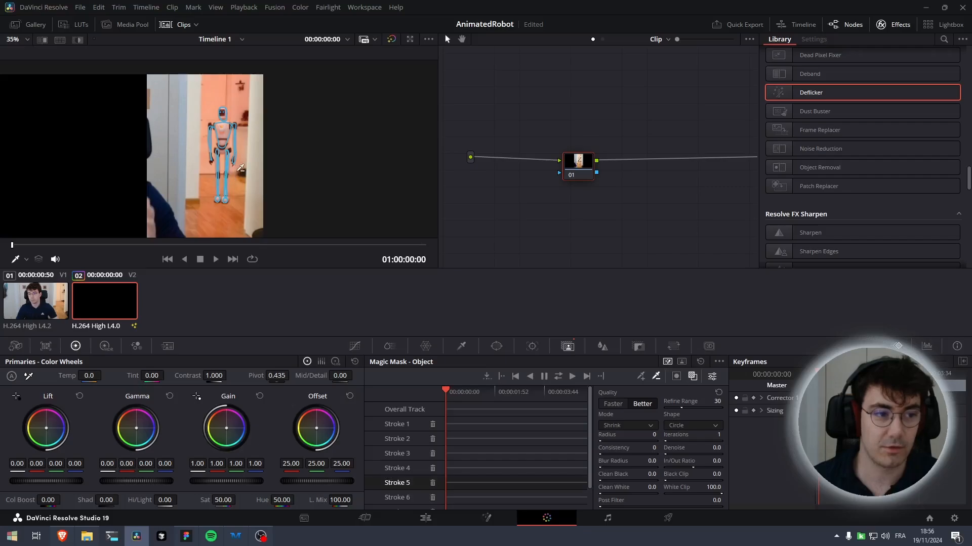
{"action": "mouse_move", "coordinate": [235, 173]}
{"action": "left_mouse_down"}
{"action": "mouse_move", "coordinate": [229, 217]}
{"action": "mouse_move", "coordinate": [200, 216]}
{"action": "mouse_move", "coordinate": [202, 125]}
{"action": "mouse_move", "coordinate": [214, 105]}
{"action": "mouse_move", "coordinate": [236, 109]}
{"action": "mouse_move", "coordinate": [237, 173]}
{"action": "left_mouse_up"}
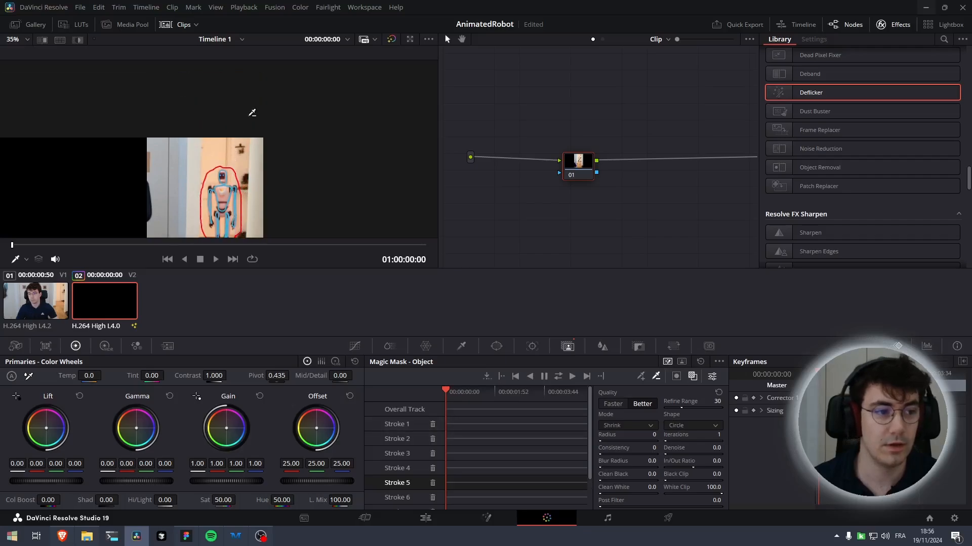
{"action": "scroll", "coordinate": [238, 221], "scroll_direction": "up", "scroll_amount": 5}
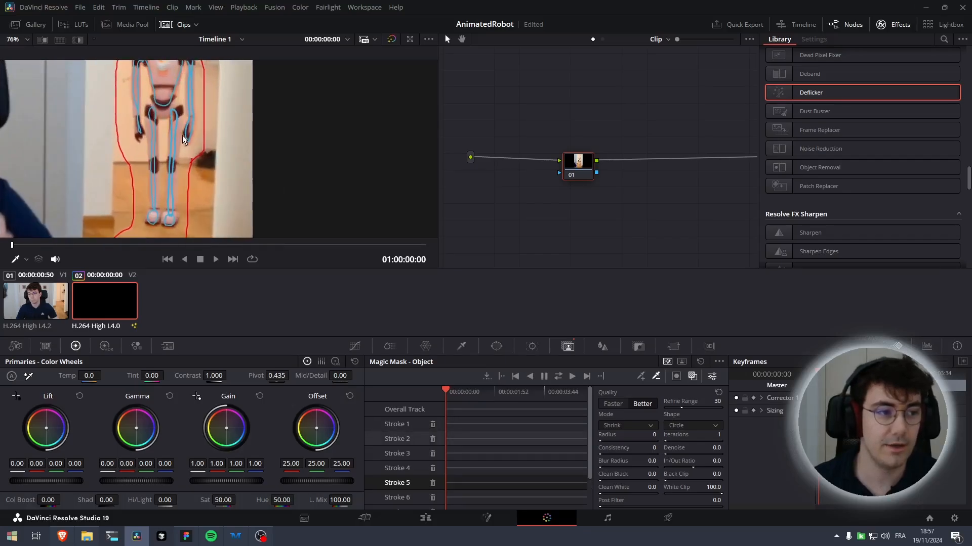
{"action": "scroll", "coordinate": [187, 151], "scroll_direction": "up", "scroll_amount": 4}
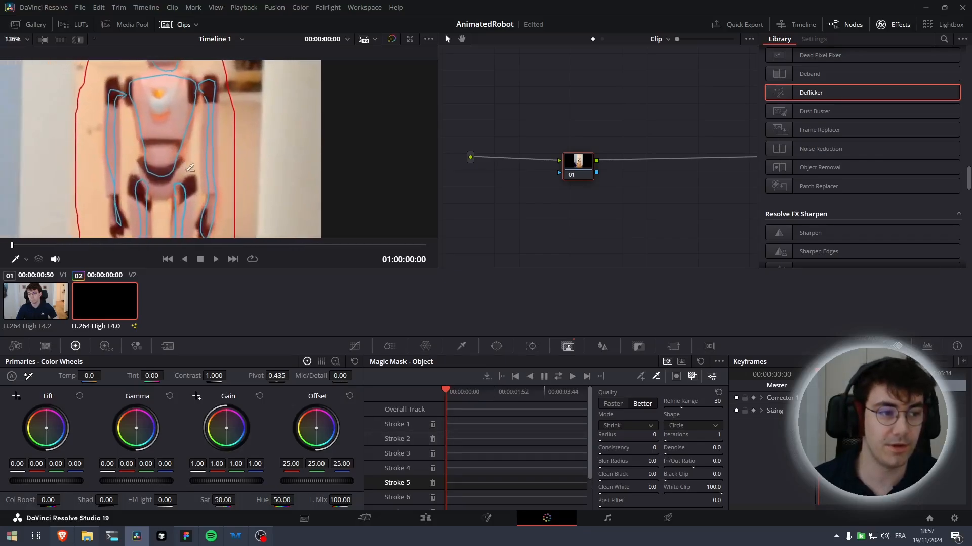
{"action": "mouse_move", "coordinate": [198, 170]}
{"action": "left_mouse_down"}
{"action": "mouse_move", "coordinate": [197, 125]}
{"action": "mouse_move", "coordinate": [197, 172]}
{"action": "left_mouse_up"}
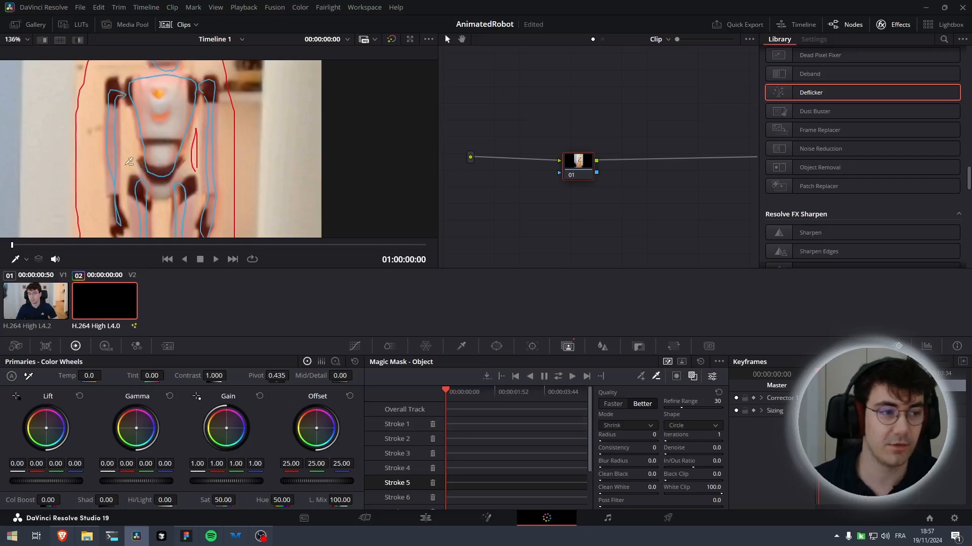
{"action": "mouse_move", "coordinate": [126, 174]}
{"action": "left_mouse_down"}
{"action": "mouse_move", "coordinate": [125, 111]}
{"action": "mouse_move", "coordinate": [136, 139]}
{"action": "left_mouse_up"}
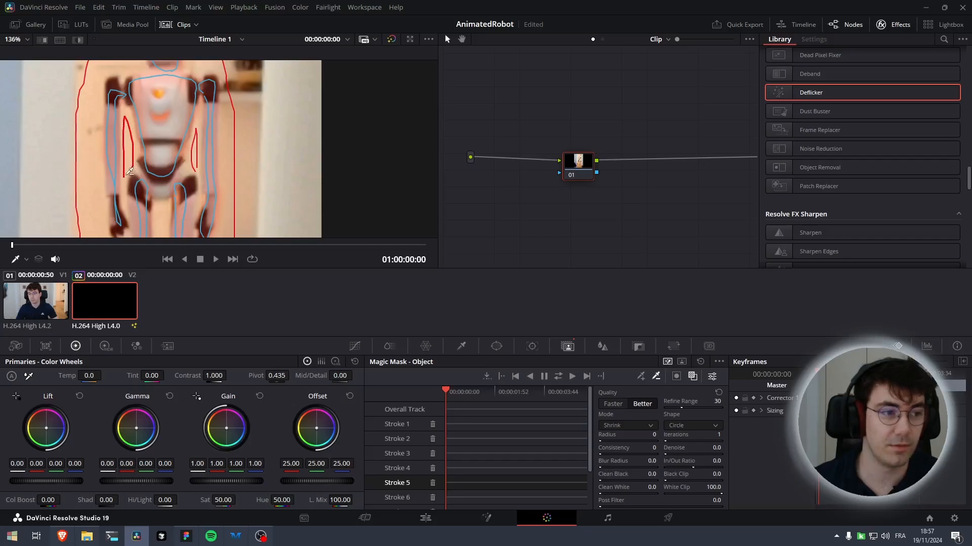
Draw one more subtractive stroke on the robot and track the Magic Mask forward and backward through the clip
{"action": "left_click_drag", "start_coordinate": [124, 178], "coordinate": [153, 102]}
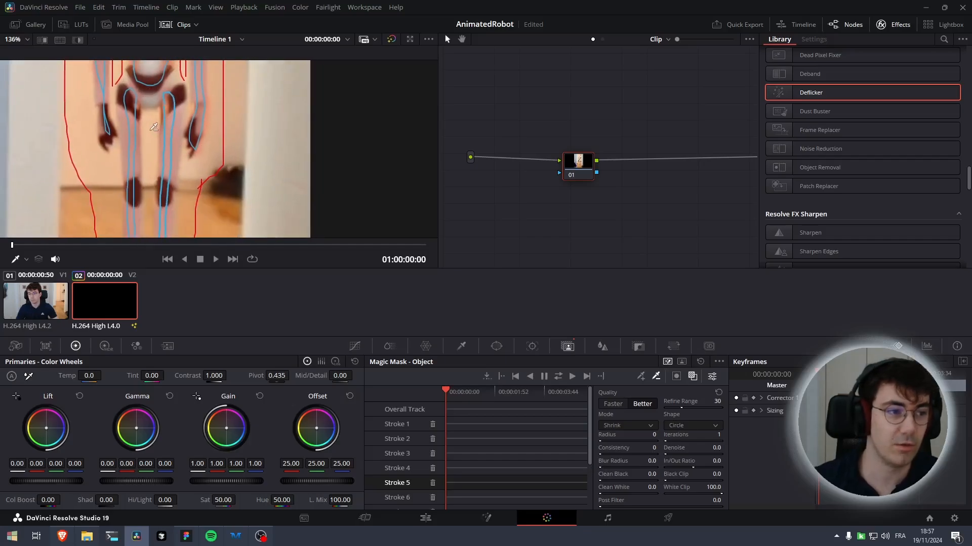
{"action": "scroll", "coordinate": [154, 127], "scroll_direction": "down", "scroll_amount": 3}
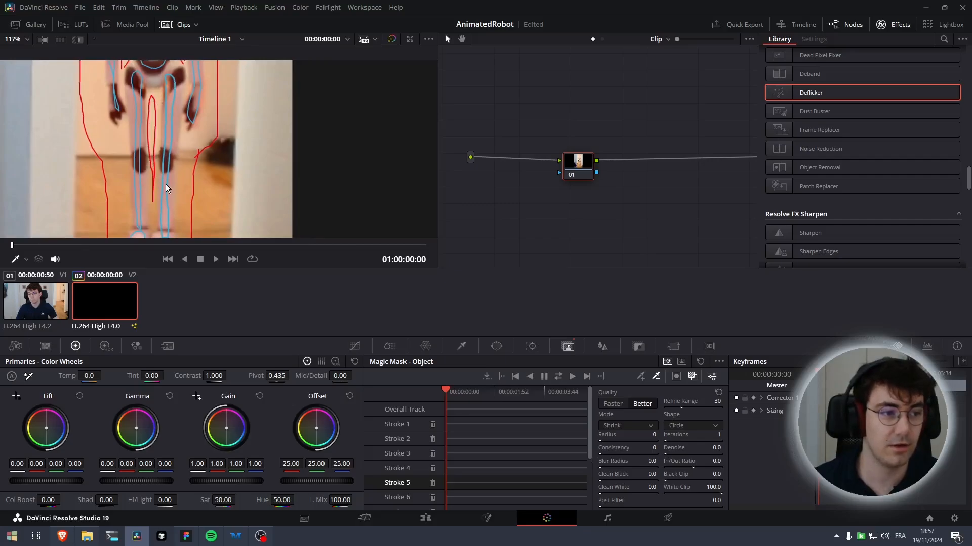
{"action": "scroll", "coordinate": [167, 188], "scroll_direction": "down", "scroll_amount": 5}
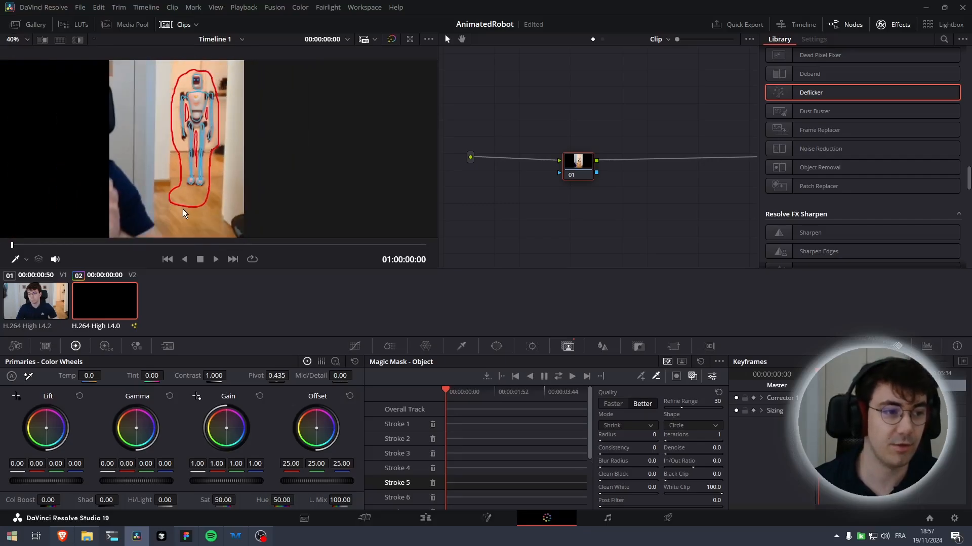
{"action": "scroll", "coordinate": [234, 129], "scroll_direction": "up", "scroll_amount": 4}
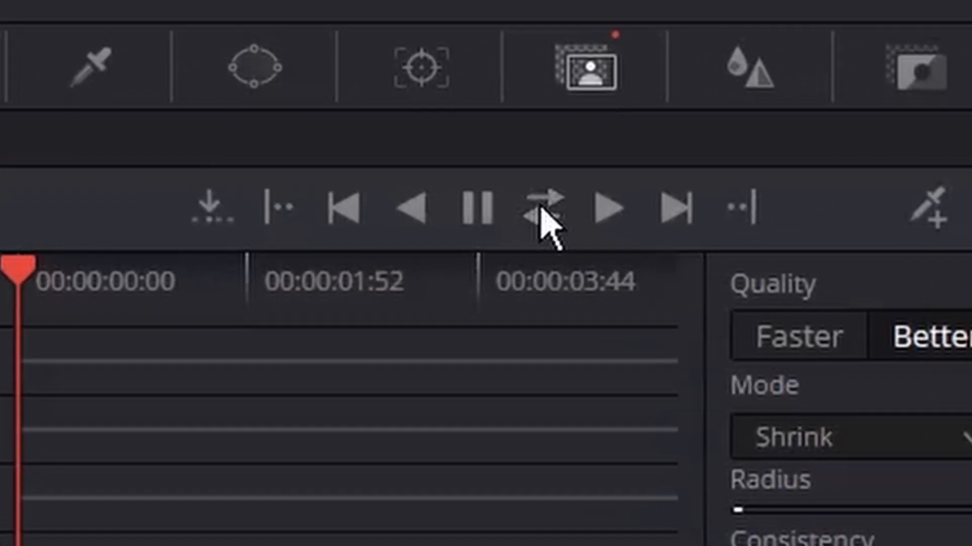
{"action": "left_click", "coordinate": [540, 208]}
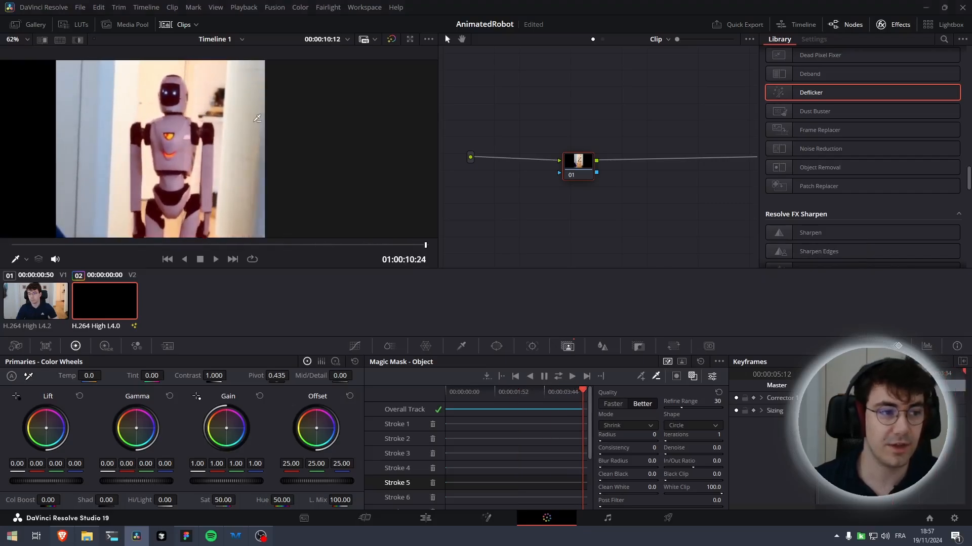
Scrub and play through the clip to review how the tracked mask follows the robot
{"action": "left_click_drag", "start_coordinate": [583, 390], "coordinate": [482, 400]}
{"action": "scroll", "coordinate": [201, 167], "scroll_direction": "up", "scroll_amount": 6}
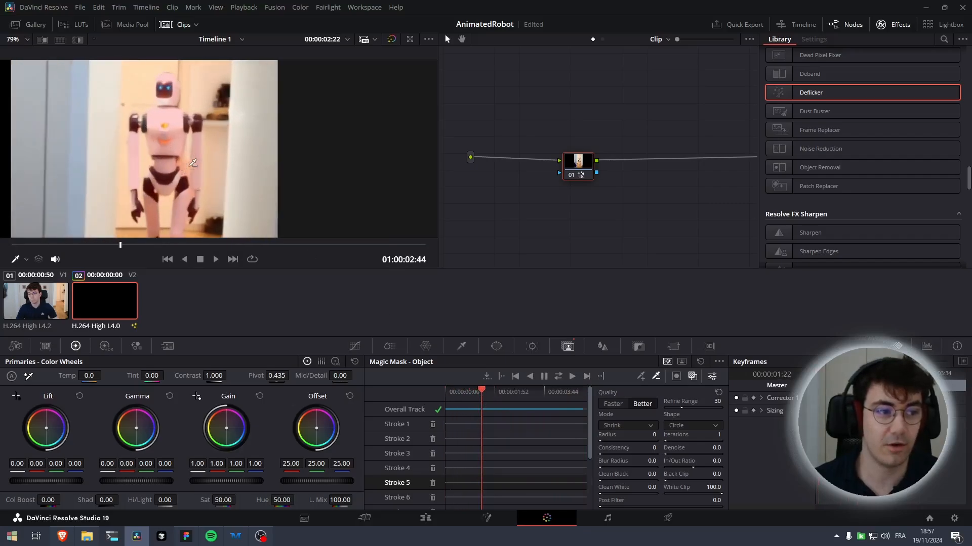
{"action": "left_click_drag", "start_coordinate": [290, 112], "coordinate": [264, 154]}
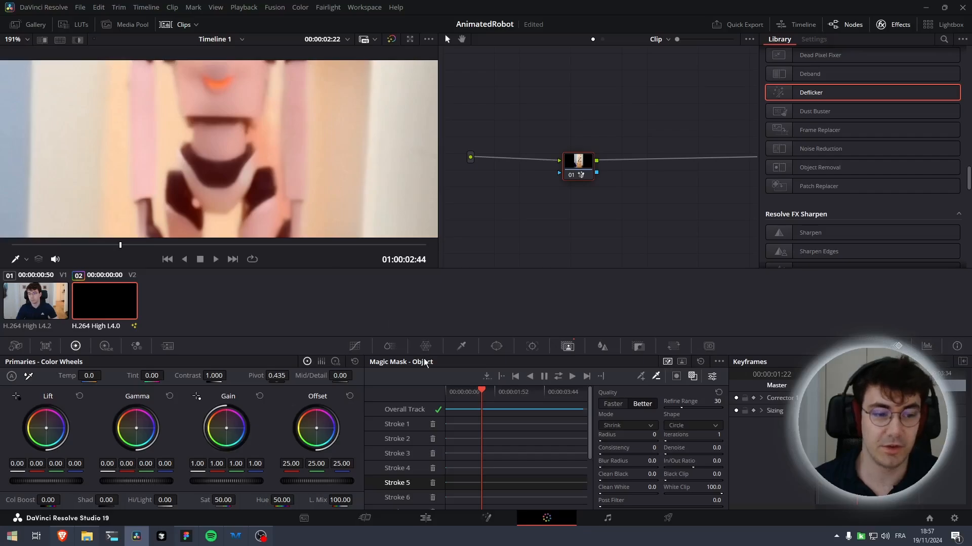
{"action": "left_click_drag", "start_coordinate": [483, 391], "coordinate": [456, 395]}
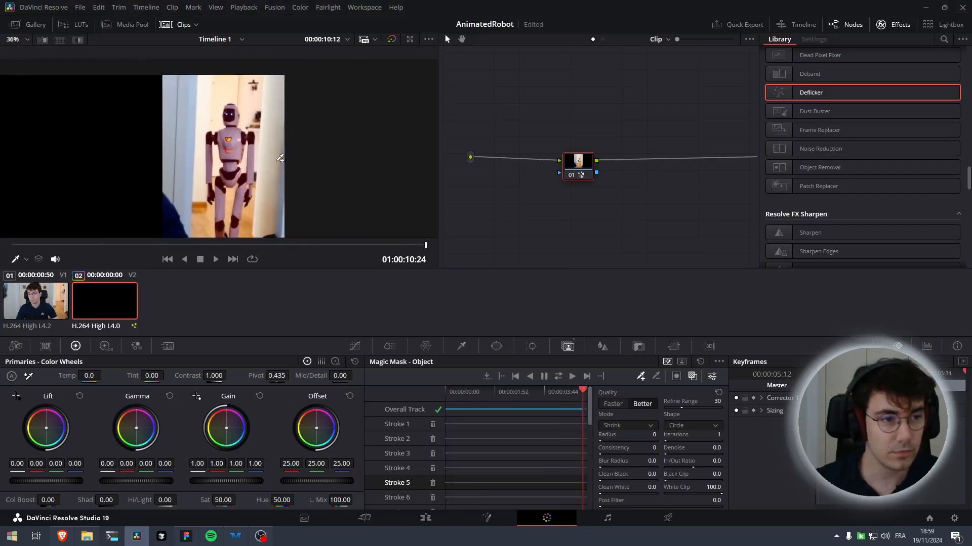
{"action": "left_click_drag", "start_coordinate": [267, 166], "coordinate": [296, 107]}
{"action": "left_click_drag", "start_coordinate": [583, 391], "coordinate": [390, 408]}
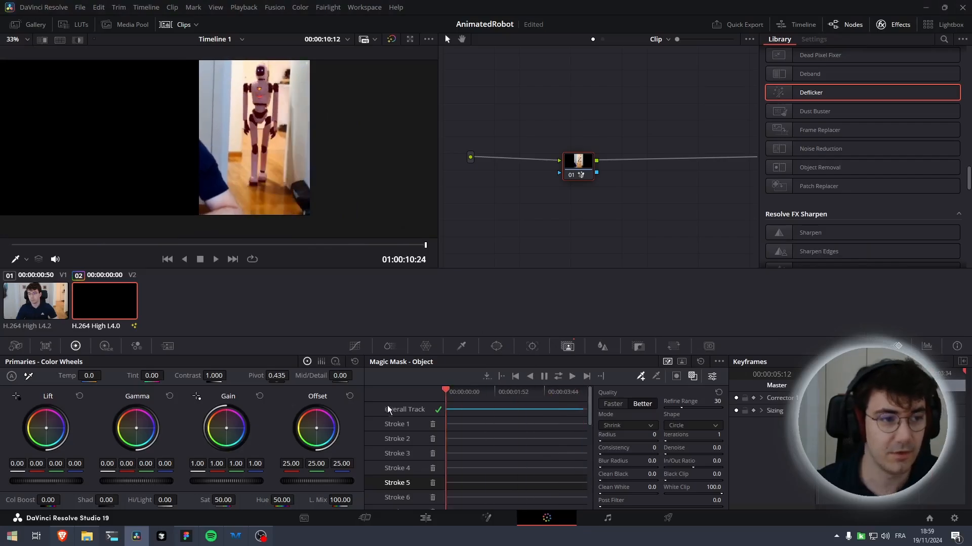
{"action": "scroll", "coordinate": [286, 122], "scroll_direction": "up", "scroll_amount": 1}
{"action": "key", "text": "space"}
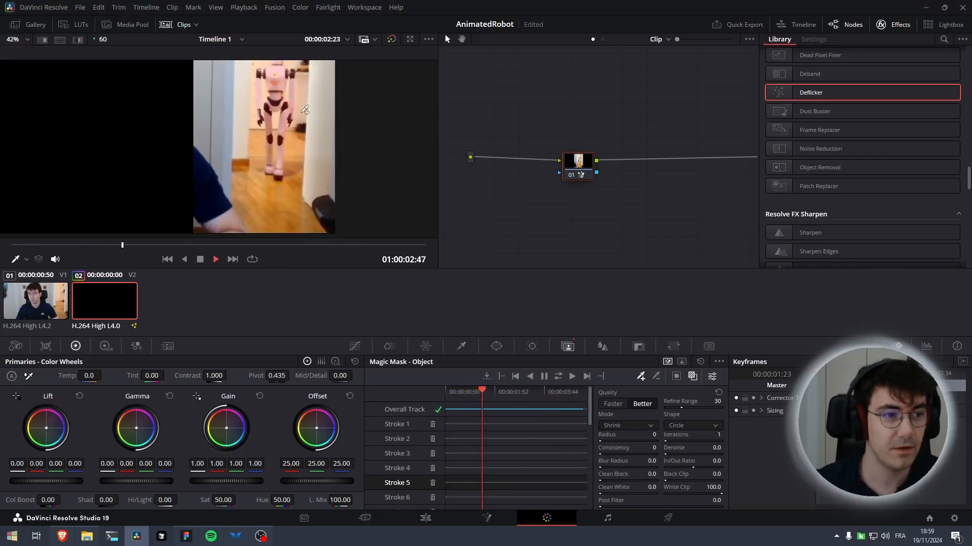
{"action": "scroll", "coordinate": [308, 90], "scroll_direction": "up", "scroll_amount": 1}
{"action": "scroll", "coordinate": [307, 90], "scroll_direction": "up", "scroll_amount": 1}
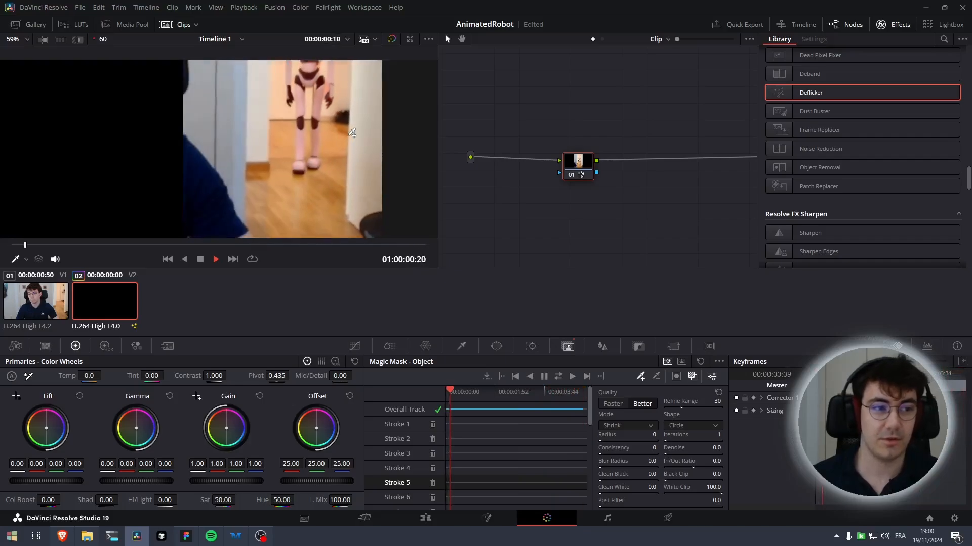
{"action": "scroll", "coordinate": [337, 129], "scroll_direction": "up", "scroll_amount": 2}
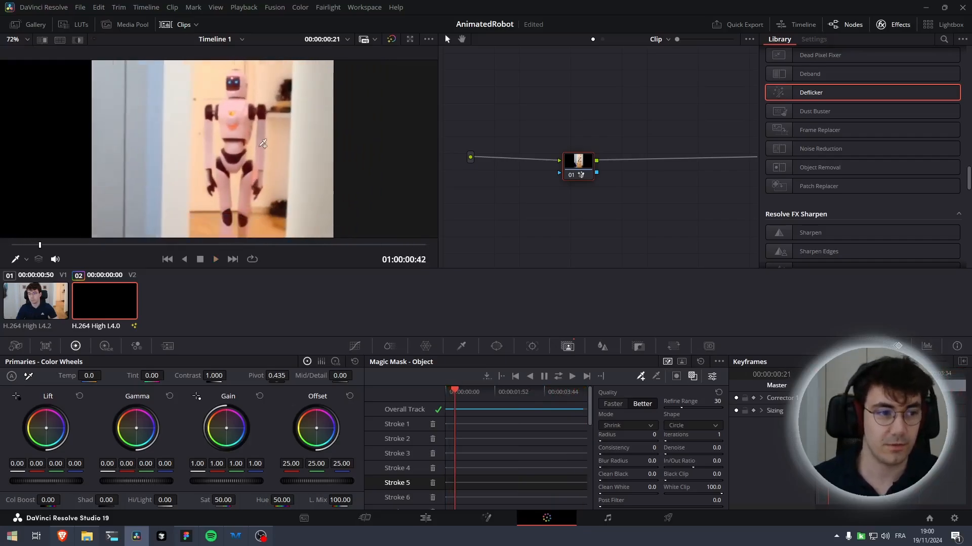
Save the project and add a Deflicker effect node after the masked node in the node graph
{"action": "left_click_drag", "start_coordinate": [582, 173], "coordinate": [544, 169]}
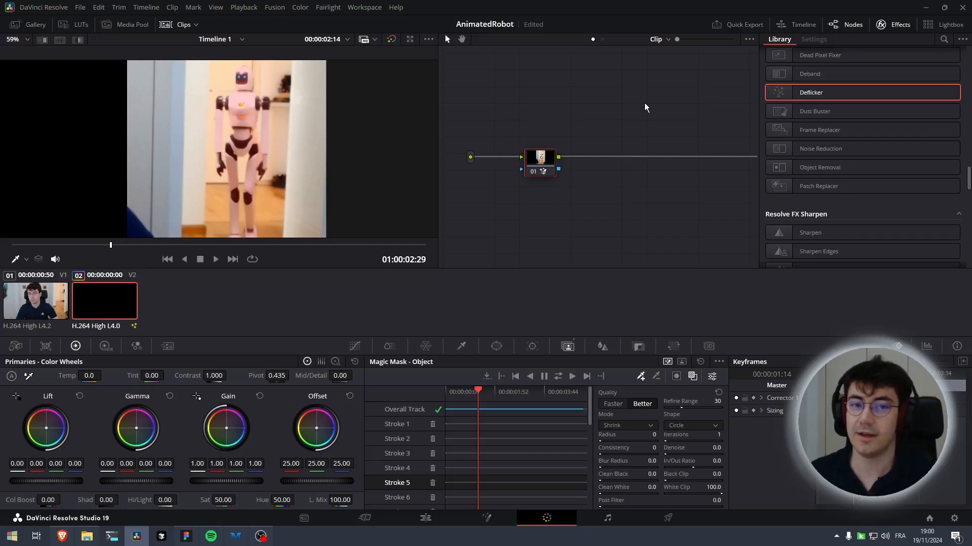
{"action": "key", "text": "ctrl+s"}
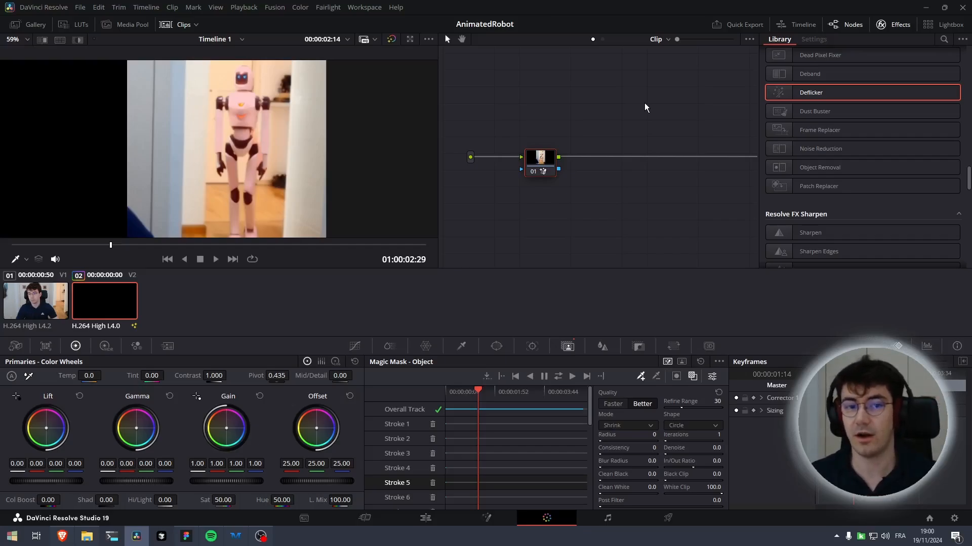
{"action": "scroll", "coordinate": [379, 105], "scroll_direction": "up", "scroll_amount": 4}
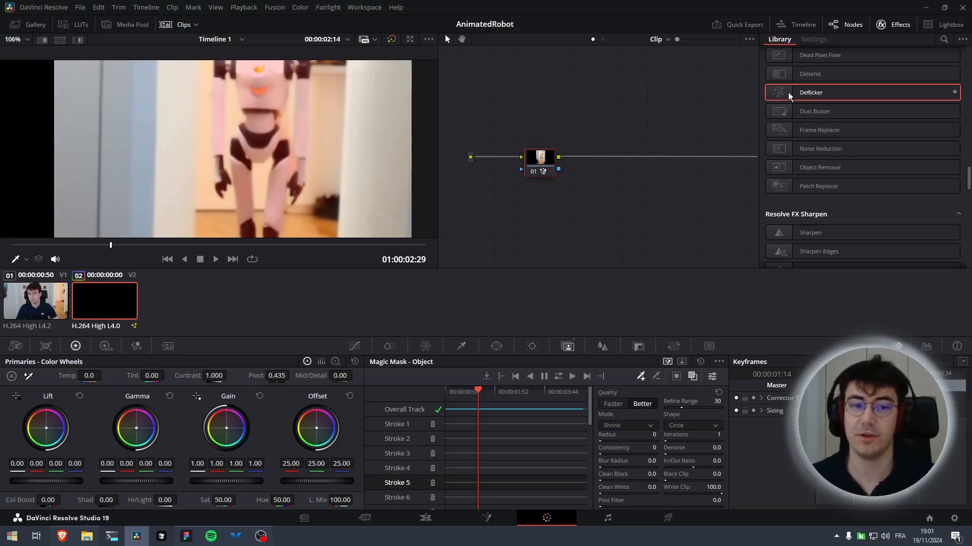
{"action": "left_click_drag", "start_coordinate": [790, 96], "coordinate": [620, 157]}
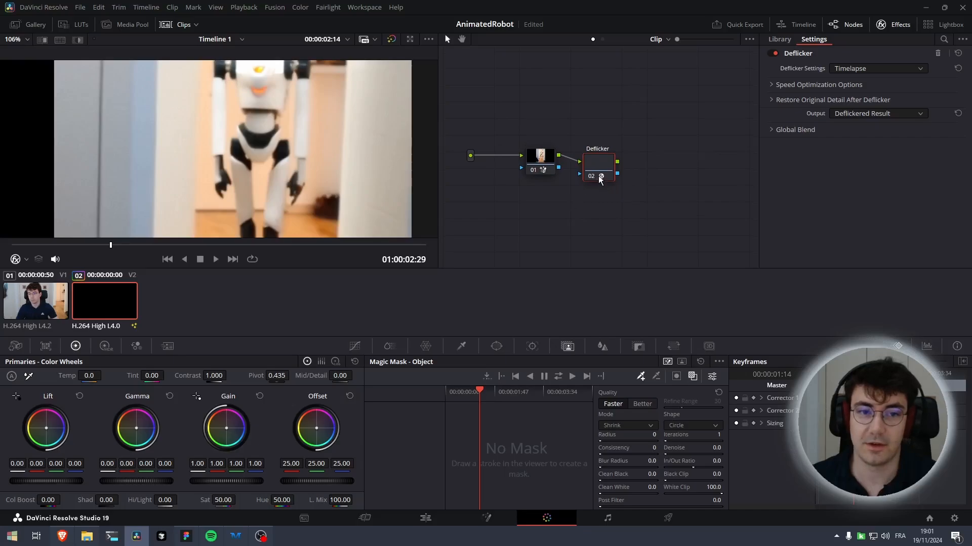
{"action": "left_click", "coordinate": [780, 41]}
{"action": "scroll", "coordinate": [810, 71], "scroll_direction": "up", "scroll_amount": 4}
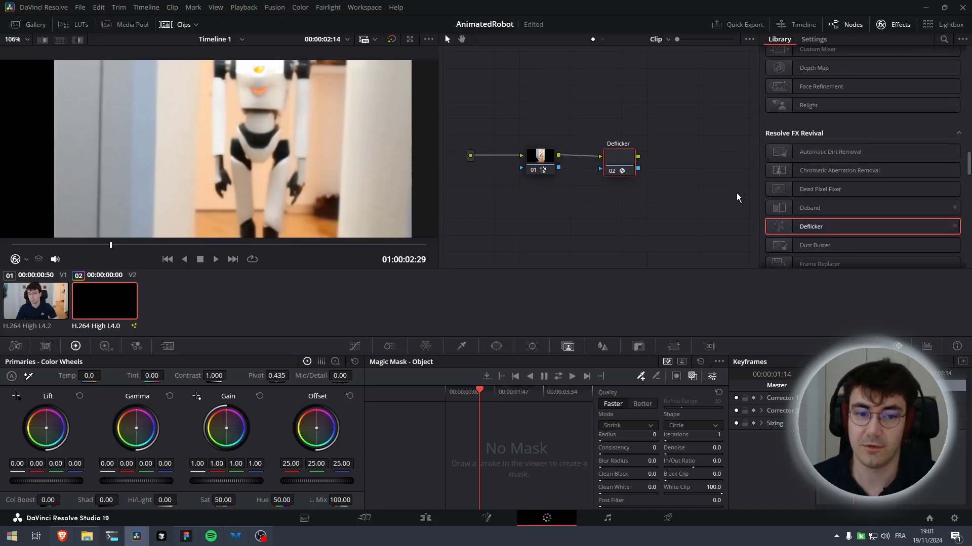
Connect the masked node's alpha output to the Deflicker node's alpha input
{"action": "left_click_drag", "start_coordinate": [660, 165], "coordinate": [593, 157]}
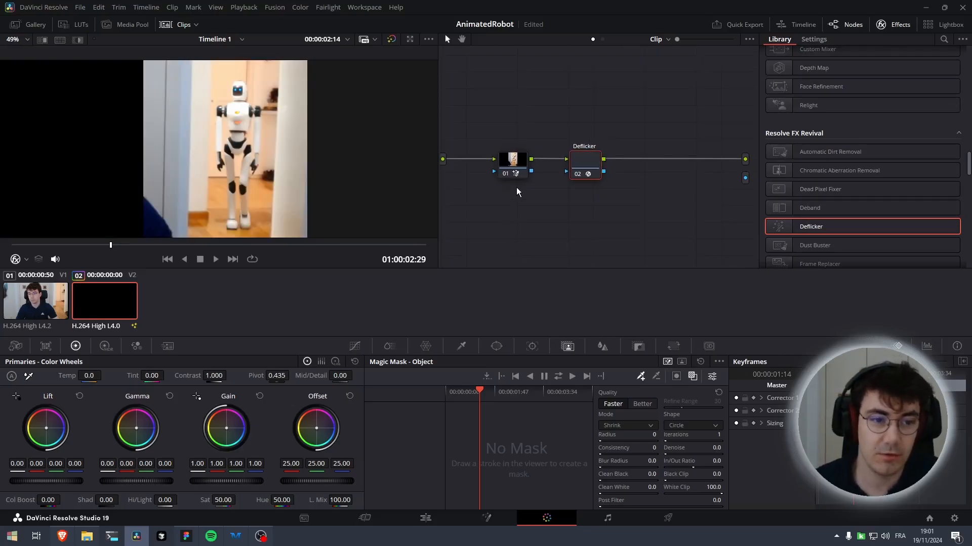
{"action": "left_click_drag", "start_coordinate": [517, 190], "coordinate": [517, 189]}
{"action": "left_click_drag", "start_coordinate": [270, 173], "coordinate": [347, 173]}
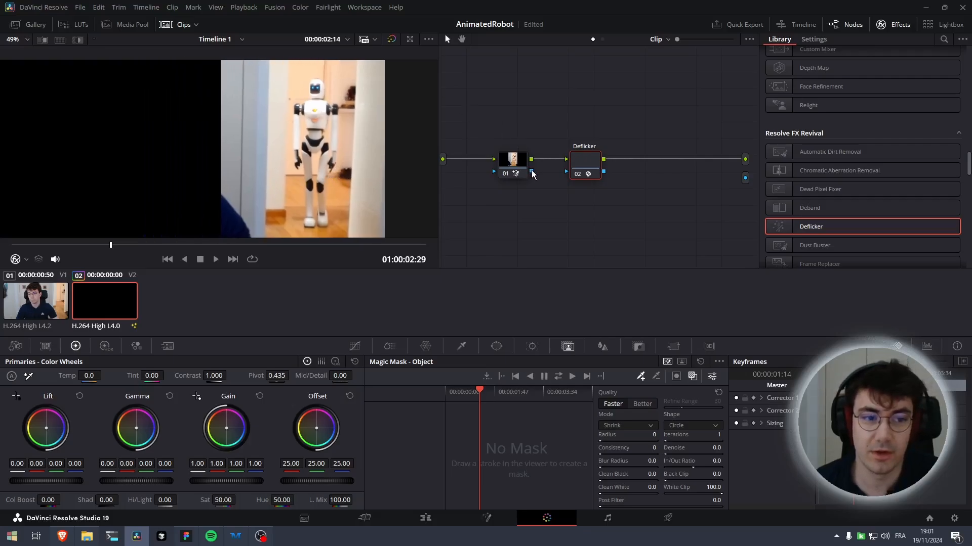
{"action": "left_click_drag", "start_coordinate": [555, 176], "coordinate": [571, 177]}
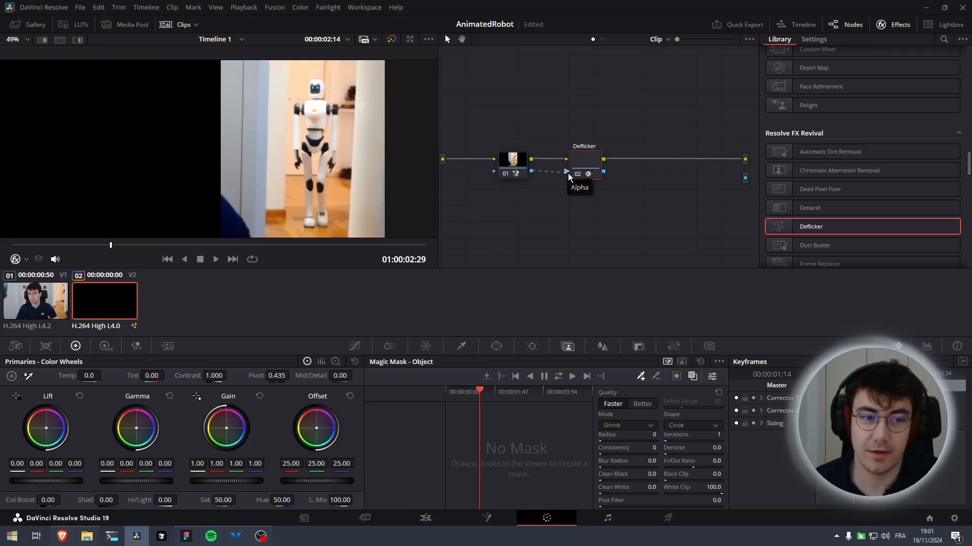
{"action": "scroll", "coordinate": [322, 107], "scroll_direction": "up", "scroll_amount": 3}
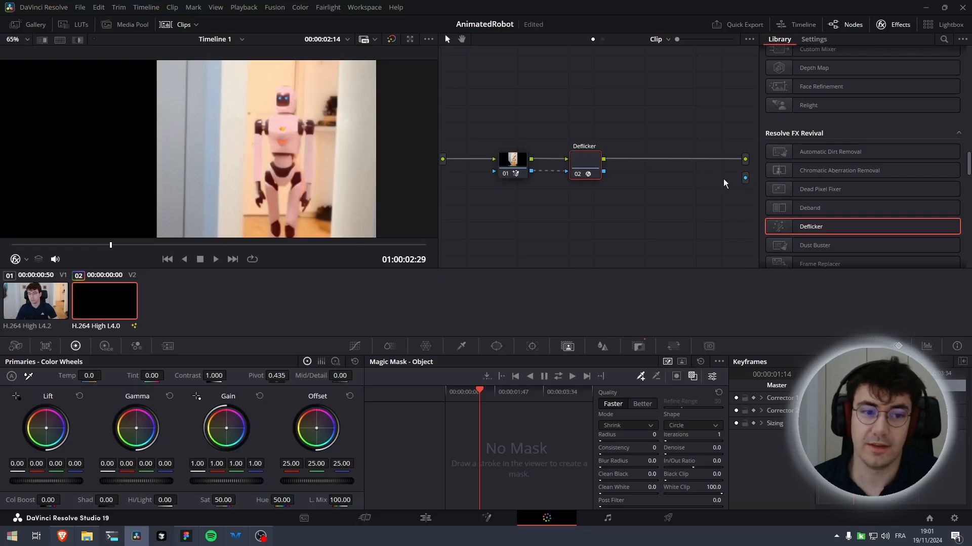
Add an alpha output to the node graph and connect the Deflicker node's alpha to it
{"action": "left_click", "coordinate": [426, 517]}
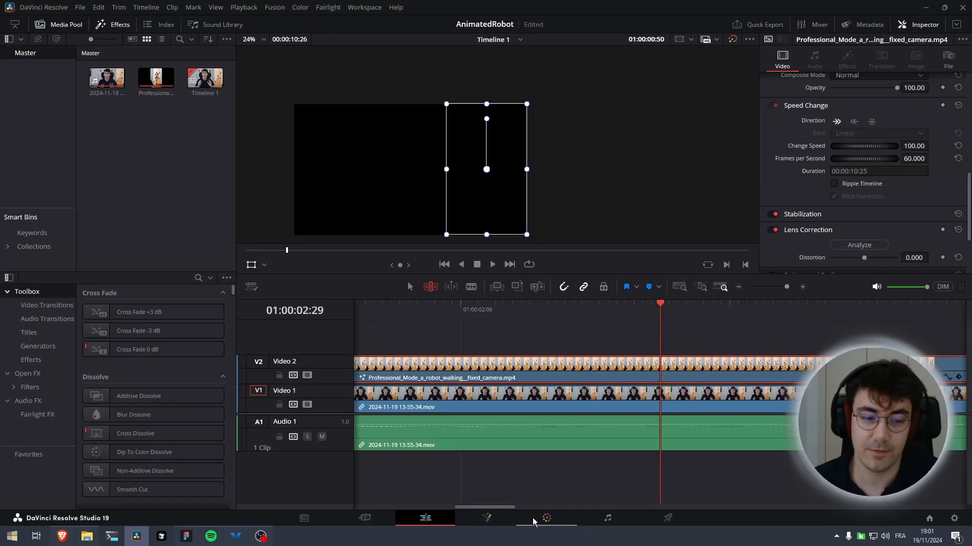
{"action": "left_click", "coordinate": [529, 520]}
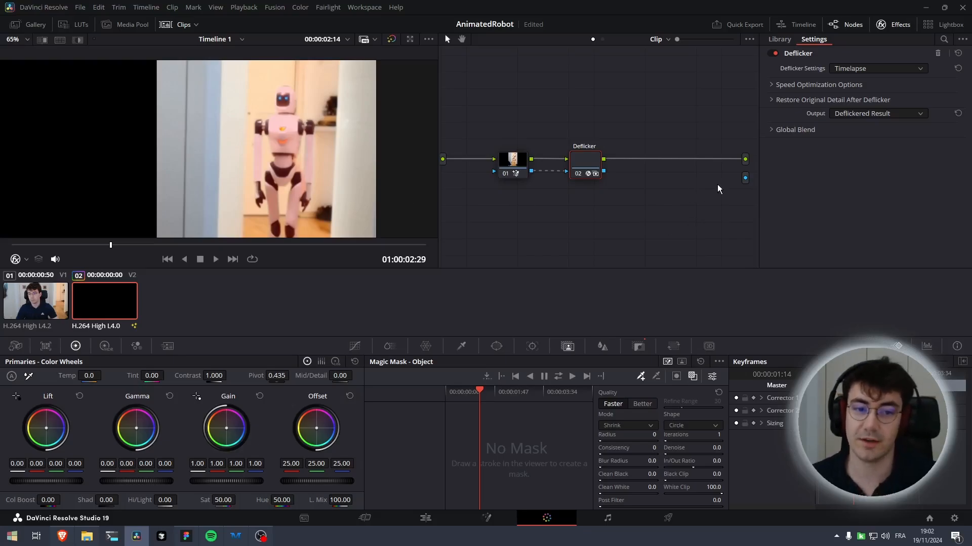
{"action": "right_click", "coordinate": [666, 191]}
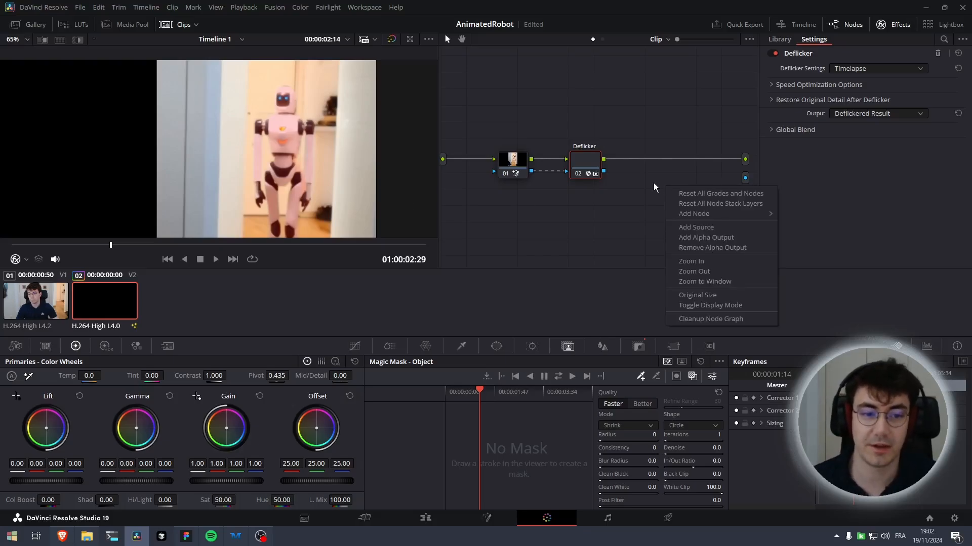
{"action": "left_click", "coordinate": [695, 237]}
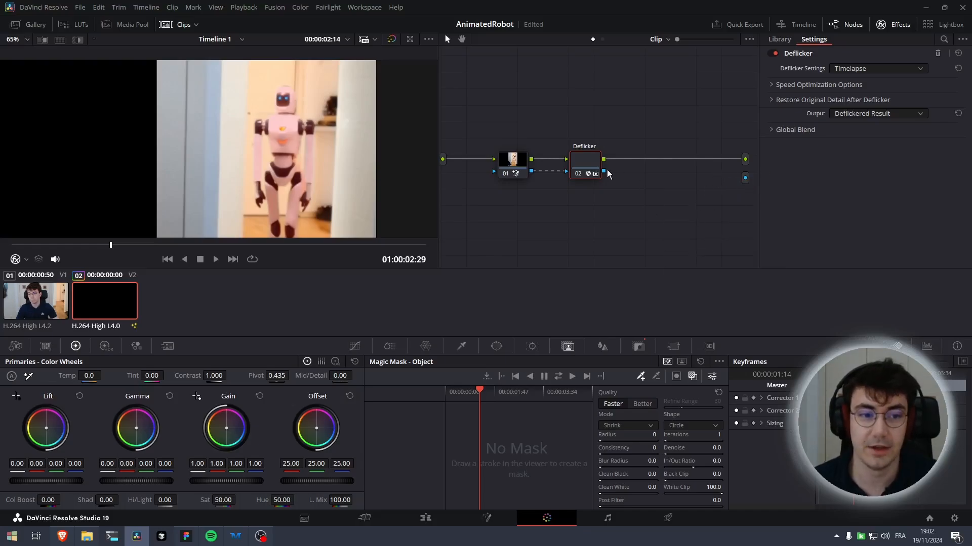
{"action": "left_click_drag", "start_coordinate": [669, 177], "coordinate": [725, 181]}
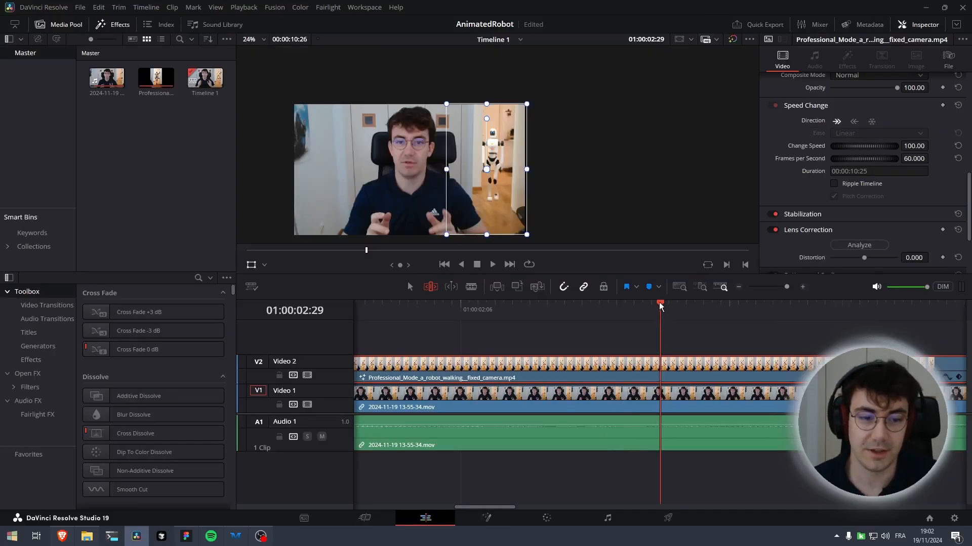
Play back the composite from the start of the timeline to review the isolated robot
{"action": "left_click_drag", "start_coordinate": [660, 304], "coordinate": [276, 332]}
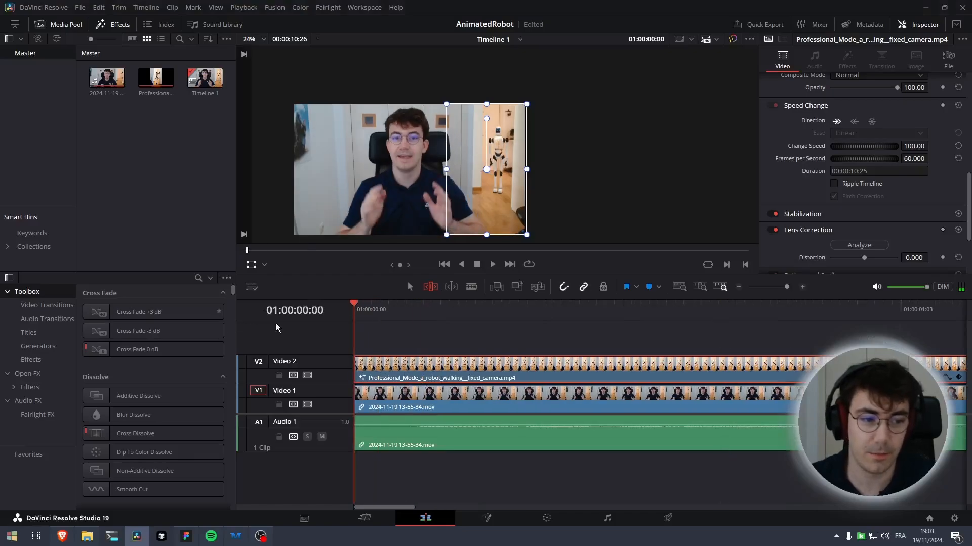
{"action": "key", "text": "space"}
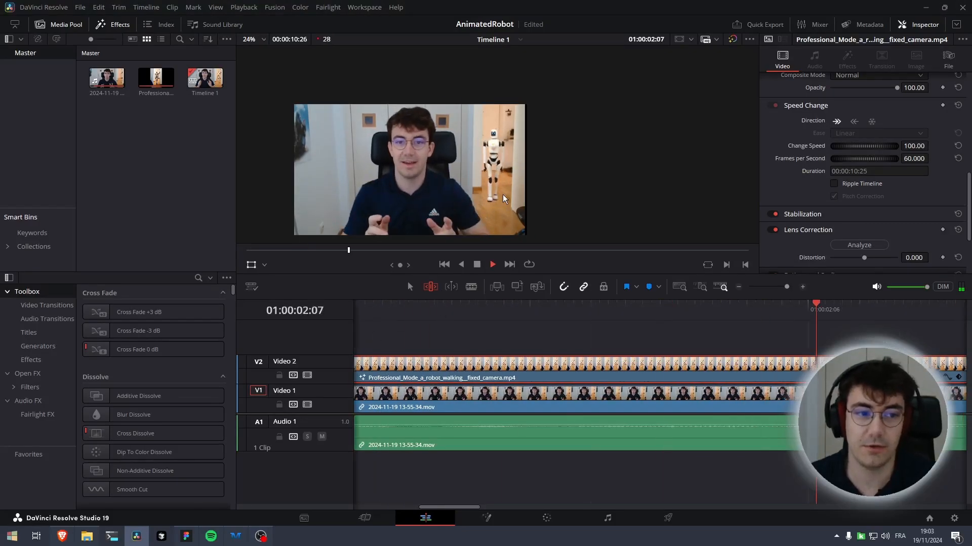
{"action": "left_click", "coordinate": [487, 518]}
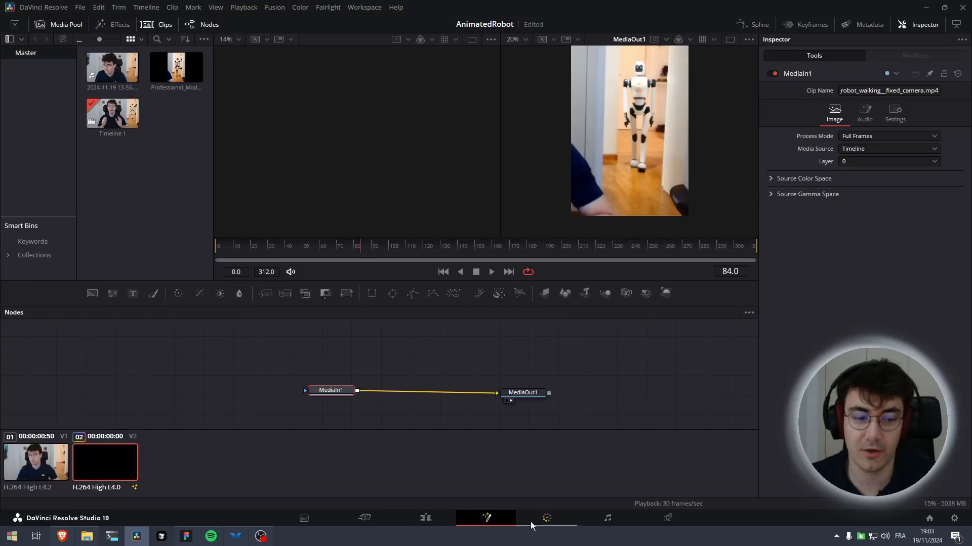
{"action": "left_click", "coordinate": [535, 517]}
{"action": "left_click", "coordinate": [516, 162]}
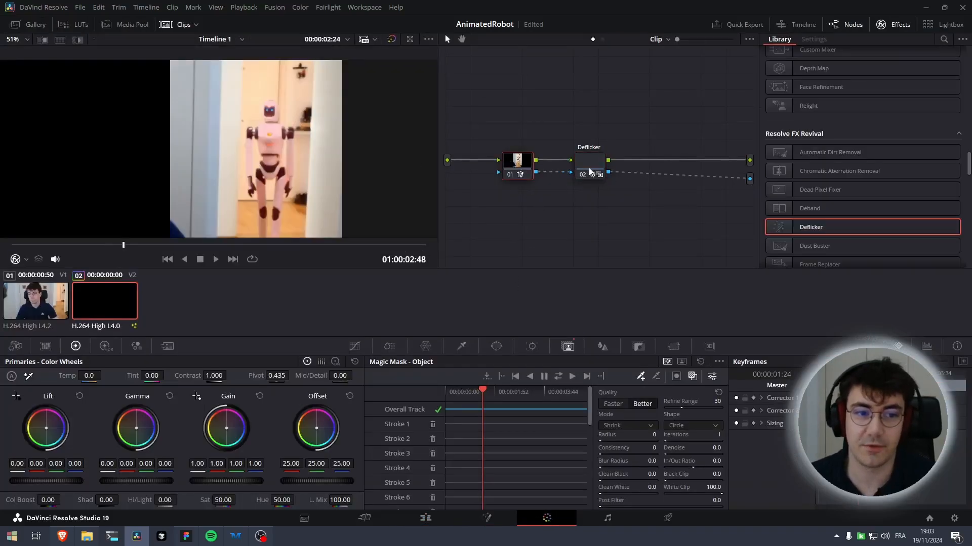
{"action": "left_click", "coordinate": [402, 520]}
Render the robot clip in place as QuickTime DNxHR HQ and choose the destination folder
{"action": "right_click", "coordinate": [434, 372]}
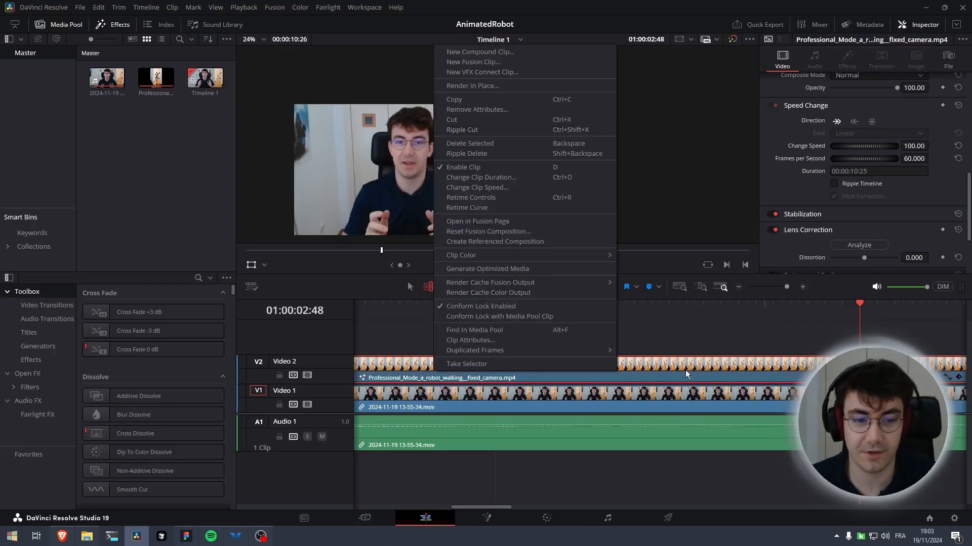
{"action": "left_click", "coordinate": [528, 84]}
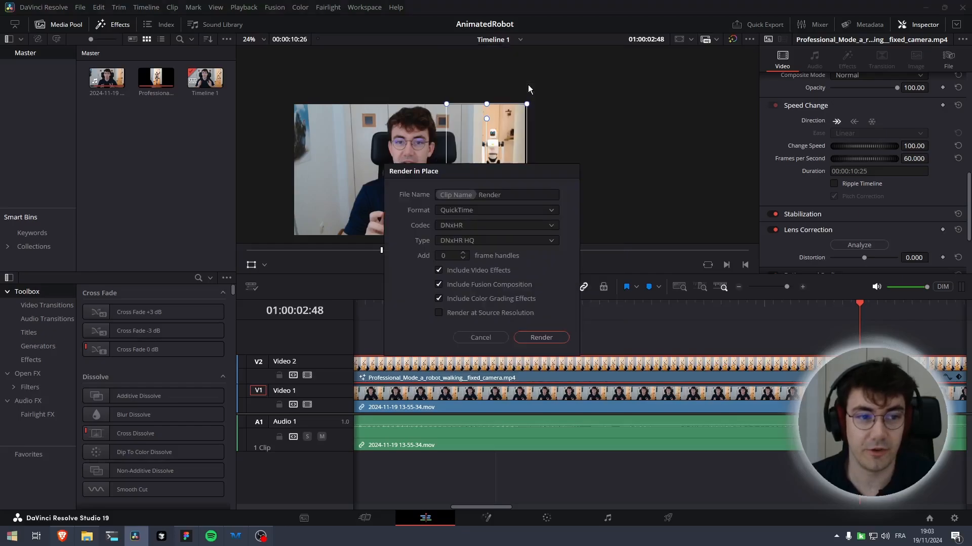
{"action": "left_click_drag", "start_coordinate": [499, 182], "coordinate": [641, 183]}
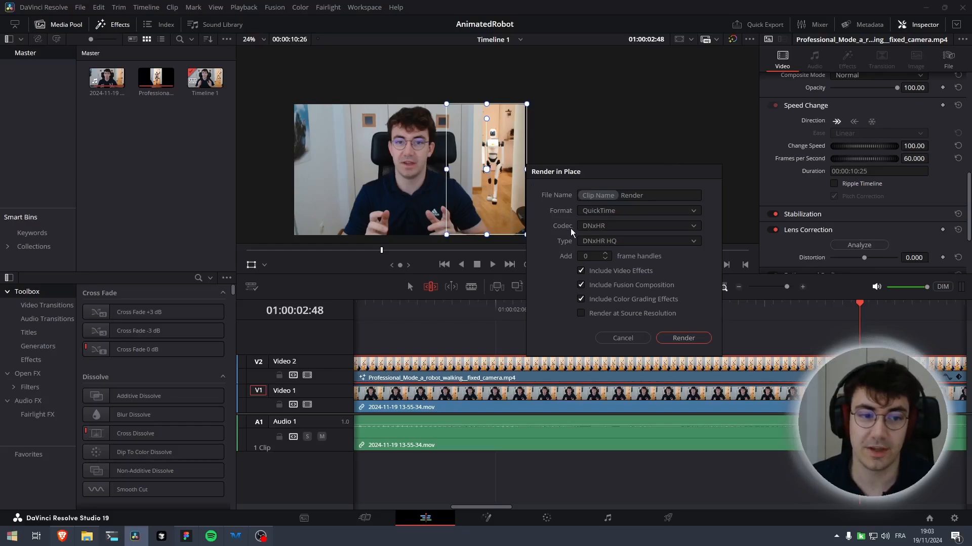
{"action": "left_click", "coordinate": [600, 232]}
{"action": "left_click", "coordinate": [601, 231]}
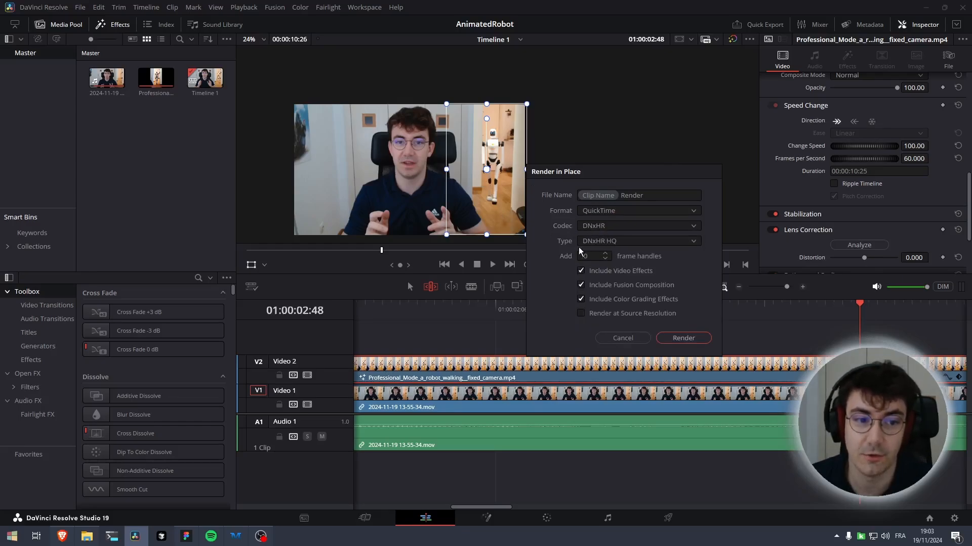
{"action": "left_click", "coordinate": [657, 196]}
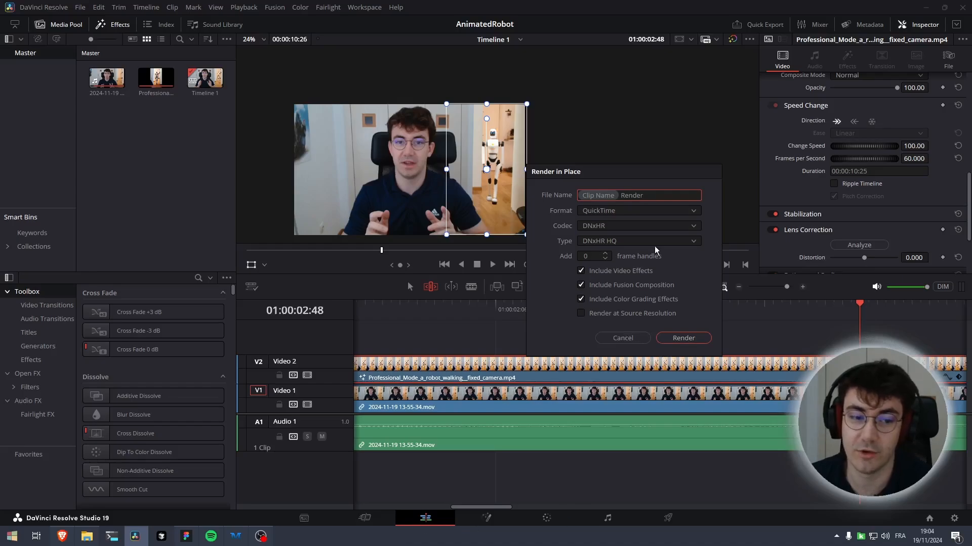
{"action": "left_click", "coordinate": [696, 344]}
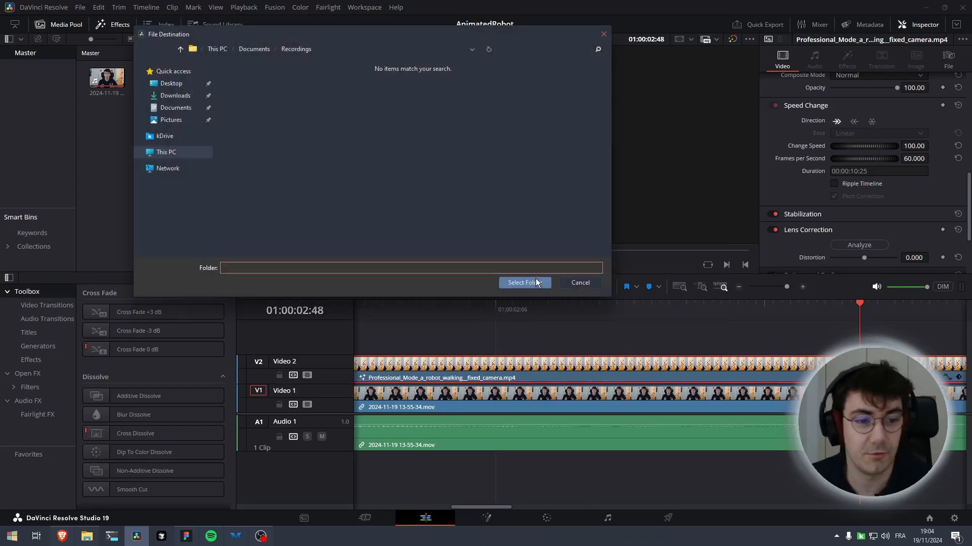
{"action": "left_click", "coordinate": [536, 281]}
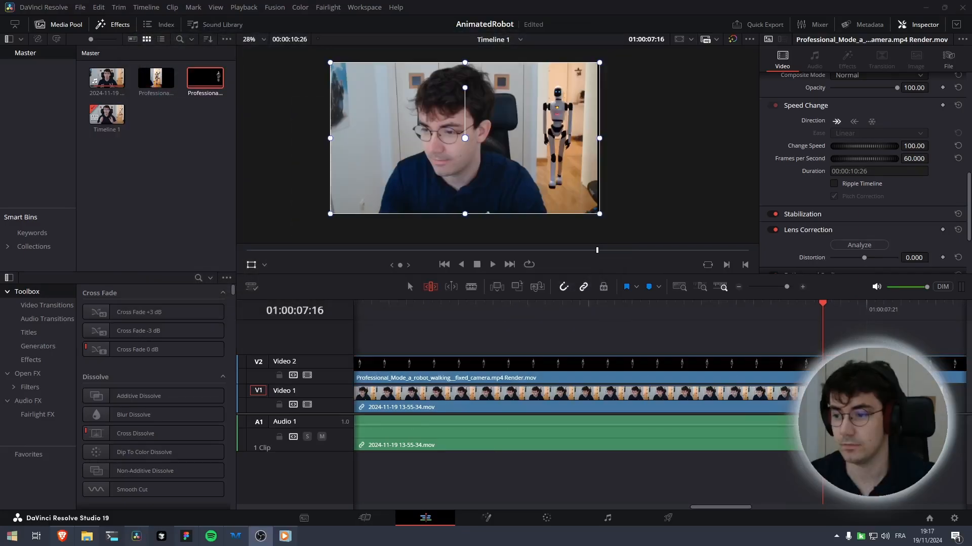
Play back and zoom into the viewer to inspect the rendered robot clip over the background footage
{"action": "left_click_drag", "start_coordinate": [823, 314], "coordinate": [42, 326]}
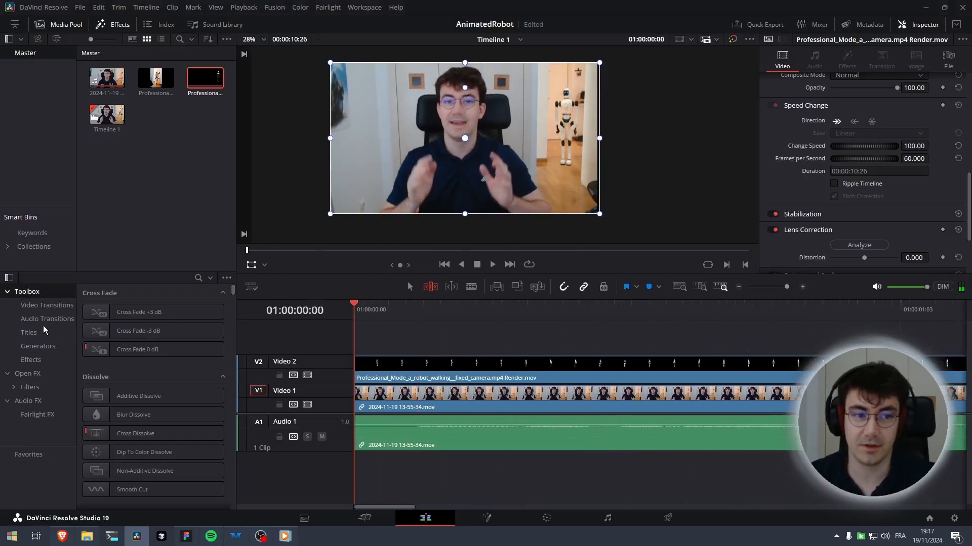
{"action": "left_click", "coordinate": [493, 266]}
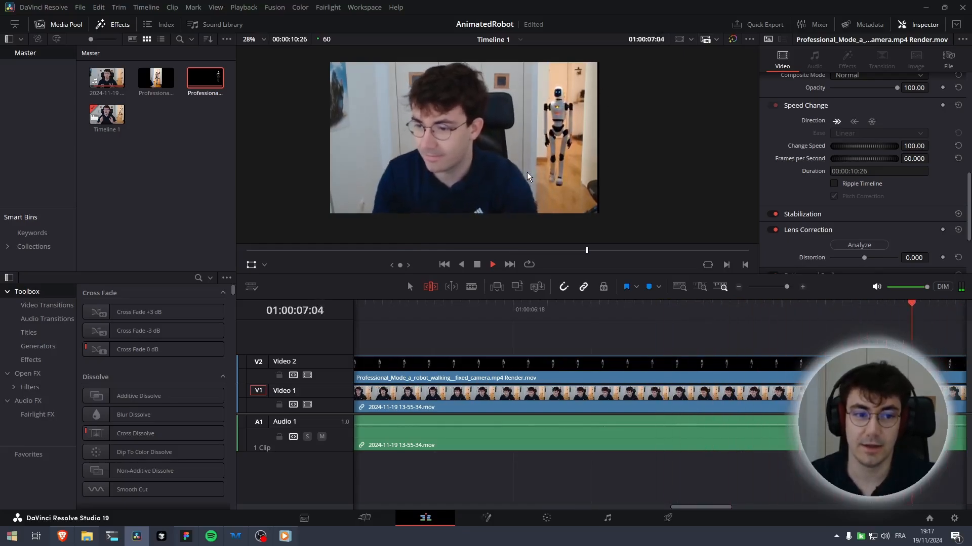
{"action": "key", "text": "space"}
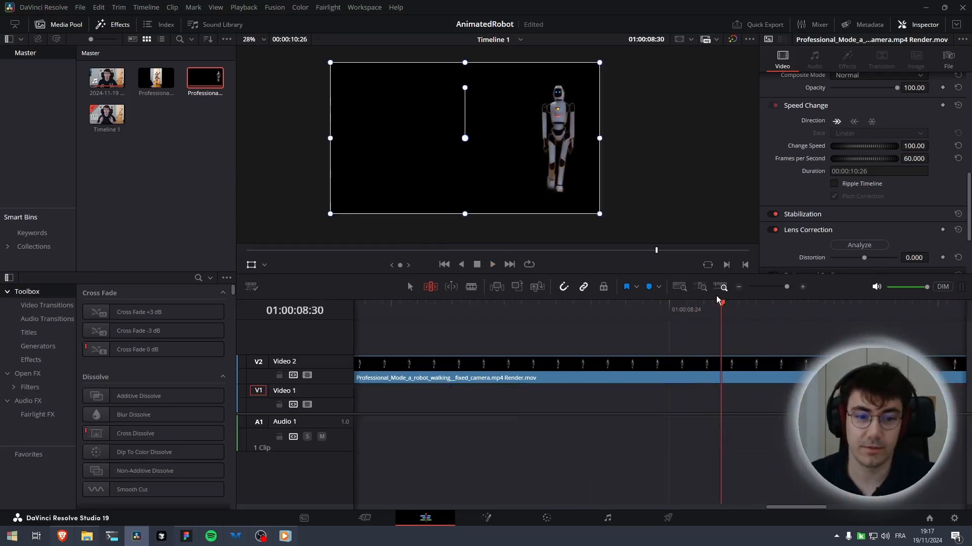
{"action": "key", "text": "Left"}
{"action": "key", "text": "Left"}
{"action": "key", "text": "Left"}
{"action": "key", "text": "Left"}
{"action": "key", "text": "Left"}
{"action": "key", "text": "Left"}
{"action": "key", "text": "Left"}
{"action": "key", "text": "Left"}
{"action": "key", "text": "Left"}
{"action": "key", "text": "Left"}
{"action": "key", "text": "Left"}
{"action": "key", "text": "Left"}
{"action": "key", "text": "Left"}
{"action": "key", "text": "Left"}
{"action": "key", "text": "Left"}
{"action": "key", "text": "Left"}
{"action": "key", "text": "Left"}
{"action": "key", "text": "Left"}
{"action": "key", "text": "Left"}
{"action": "key", "text": "Left"}
{"action": "key", "text": "Left"}
{"action": "key", "text": "Left"}
{"action": "key", "text": "Left"}
{"action": "key", "text": "Left"}
{"action": "key", "text": "Left"}
{"action": "key", "text": "Left"}
{"action": "key", "text": "Left"}
{"action": "key", "text": "Left"}
{"action": "scroll", "coordinate": [512, 230], "scroll_direction": "up", "scroll_amount": 3}
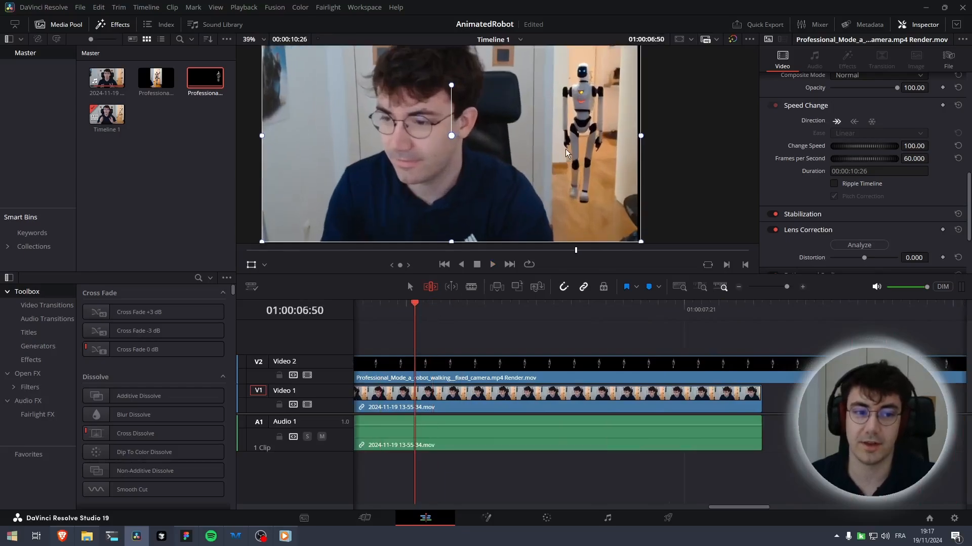
{"action": "key", "text": "space"}
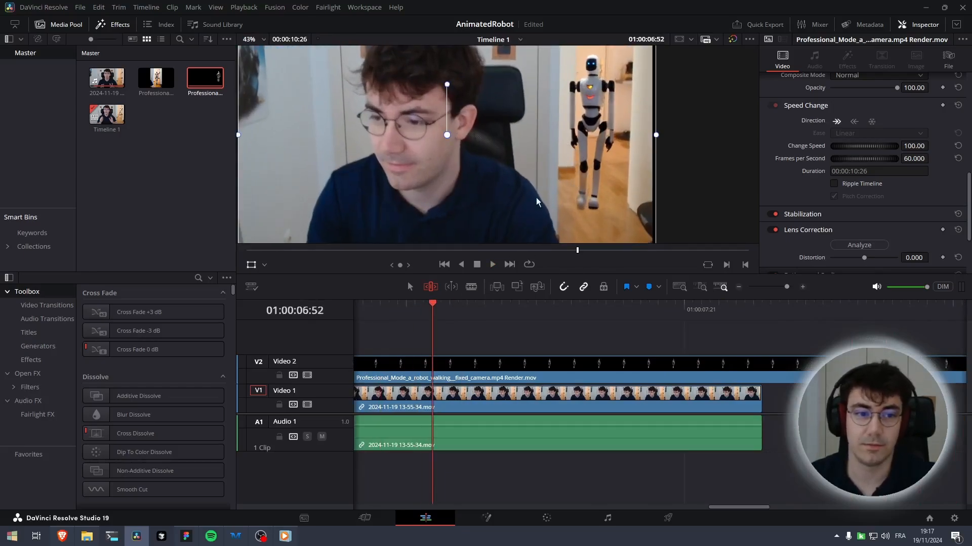
{"action": "scroll", "coordinate": [595, 129], "scroll_direction": "up", "scroll_amount": 2}
{"action": "left_click_drag", "start_coordinate": [595, 126], "coordinate": [527, 164]}
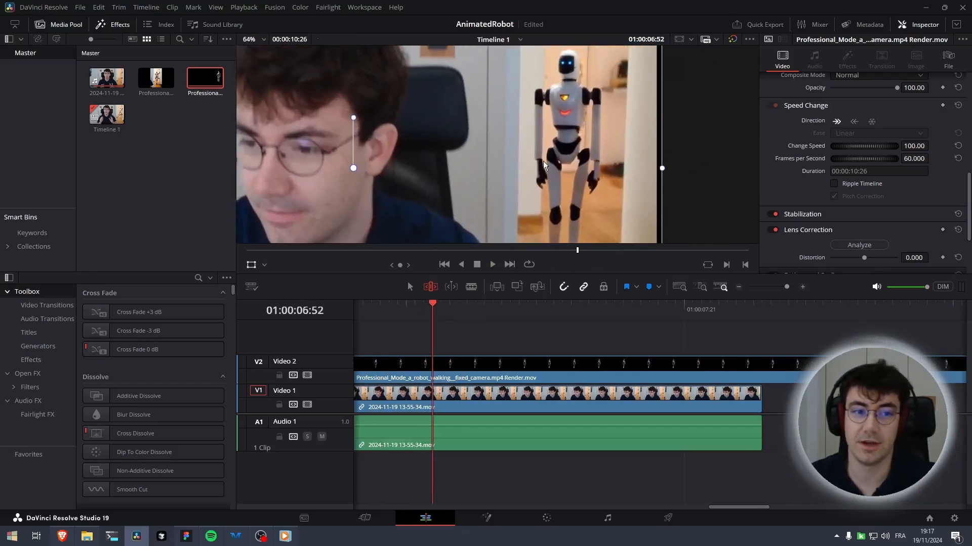
{"action": "scroll", "coordinate": [583, 125], "scroll_direction": "up", "scroll_amount": 1}
{"action": "left_click_drag", "start_coordinate": [584, 125], "coordinate": [515, 180]}
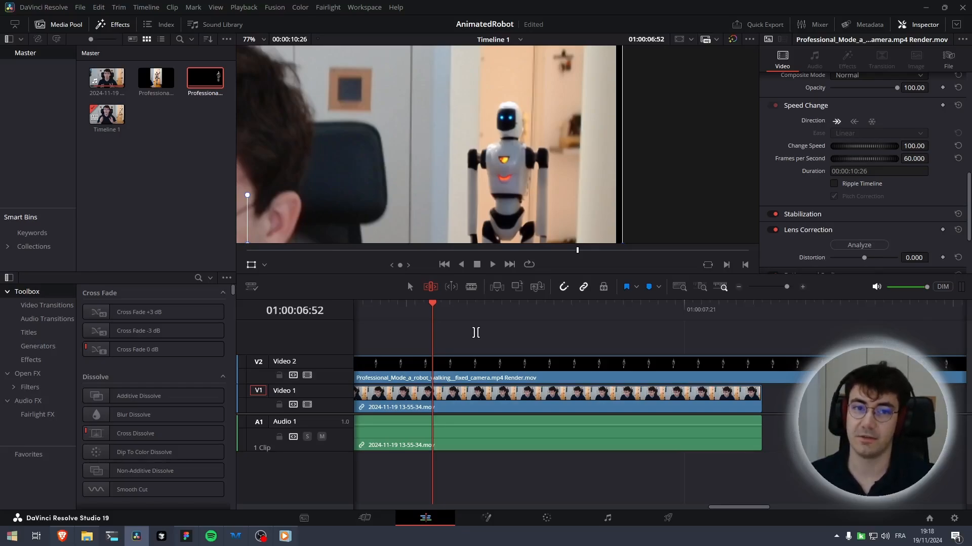
{"action": "scroll", "coordinate": [476, 332], "scroll_direction": "right", "scroll_amount": 2}
{"action": "scroll", "coordinate": [513, 398], "scroll_direction": "left", "scroll_amount": 5}
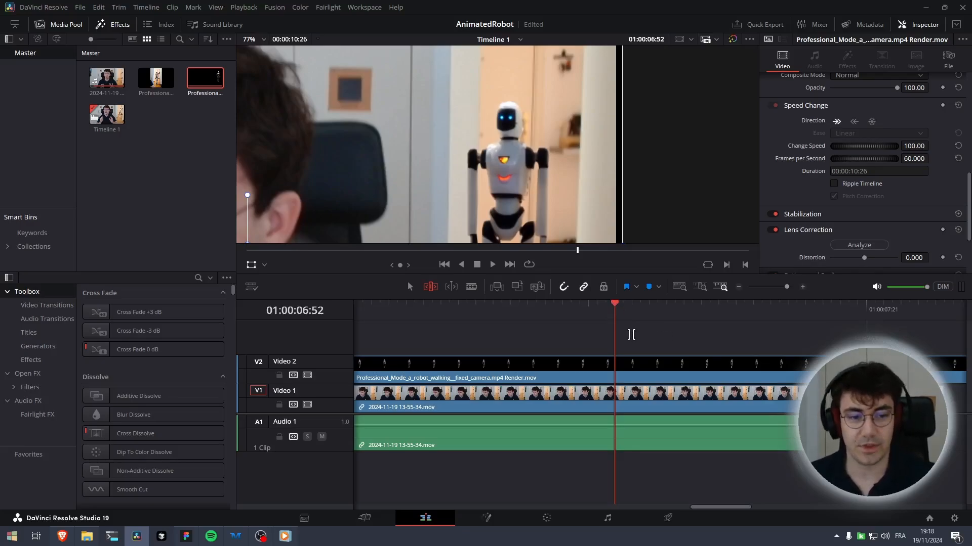
{"action": "scroll", "coordinate": [699, 339], "scroll_direction": "right", "scroll_amount": 3}
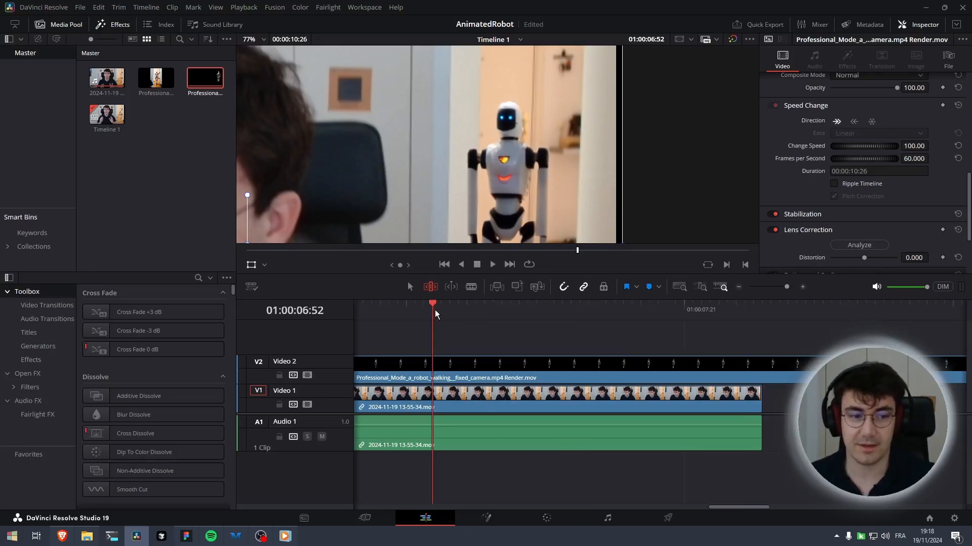
{"action": "mouse_move", "coordinate": [434, 308]}
{"action": "left_mouse_down"}
{"action": "mouse_move", "coordinate": [943, 336]}
{"action": "mouse_move", "coordinate": [423, 321]}
{"action": "left_mouse_up"}
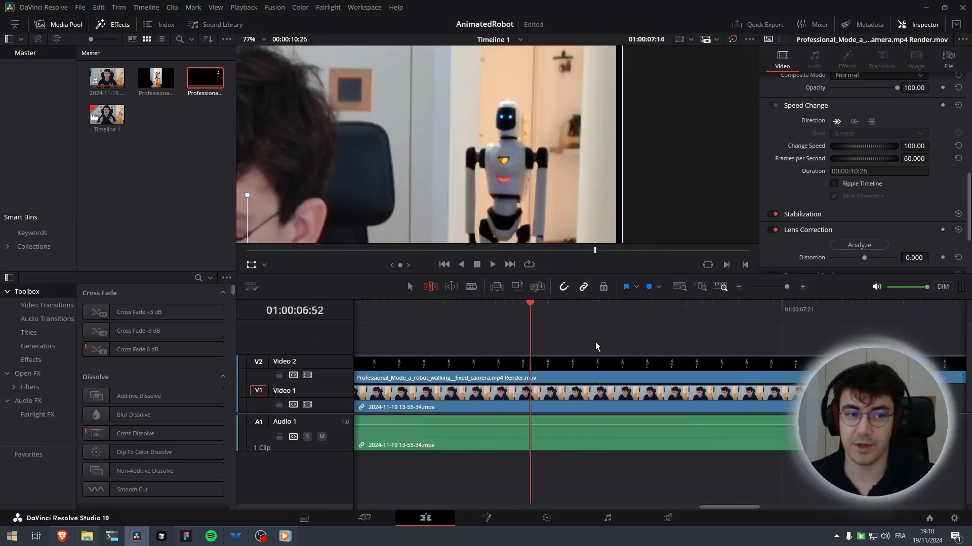
{"action": "left_click", "coordinate": [764, 344]}
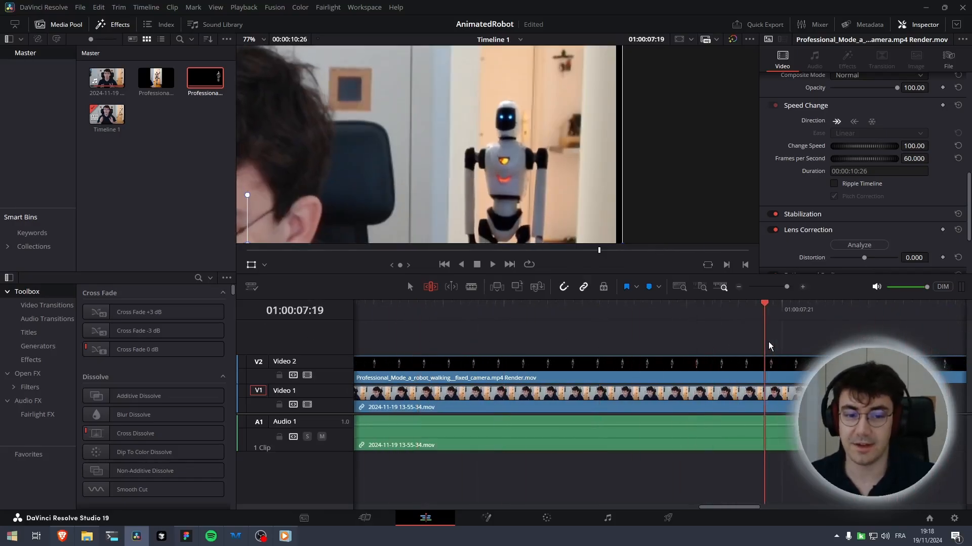
{"action": "scroll", "coordinate": [527, 194], "scroll_direction": "down", "scroll_amount": 4}
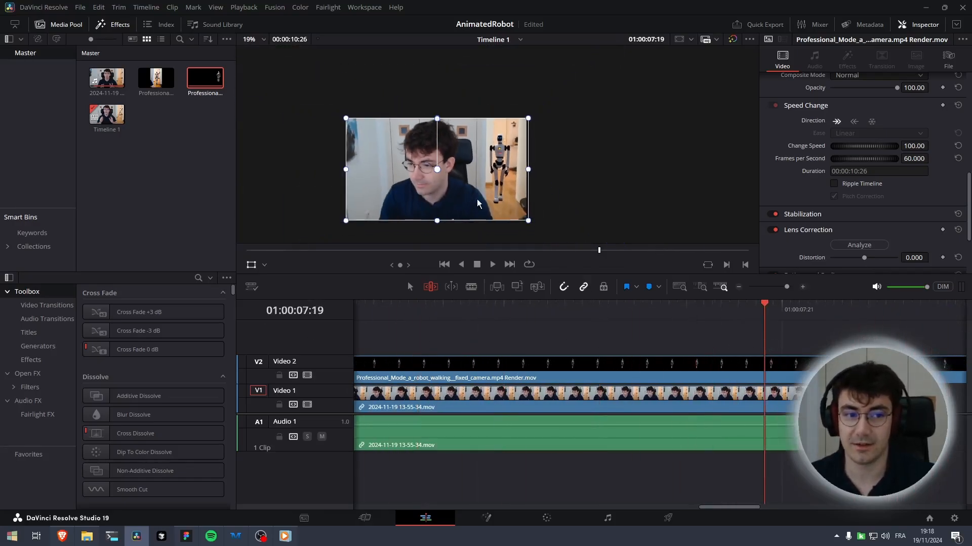
{"action": "left_click_drag", "start_coordinate": [771, 309], "coordinate": [860, 306]}
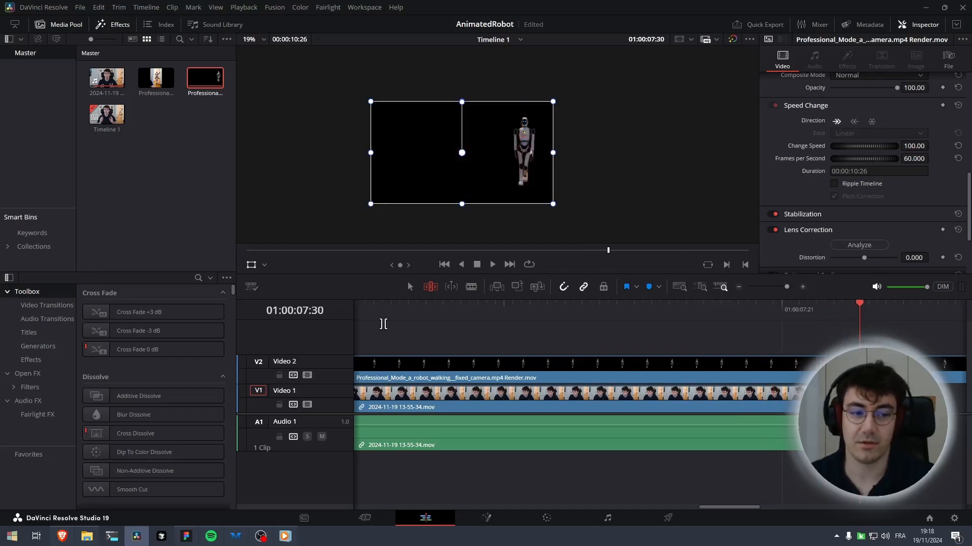
Set the rendered robot clip's speed to 150%
{"action": "right_click", "coordinate": [513, 364]}
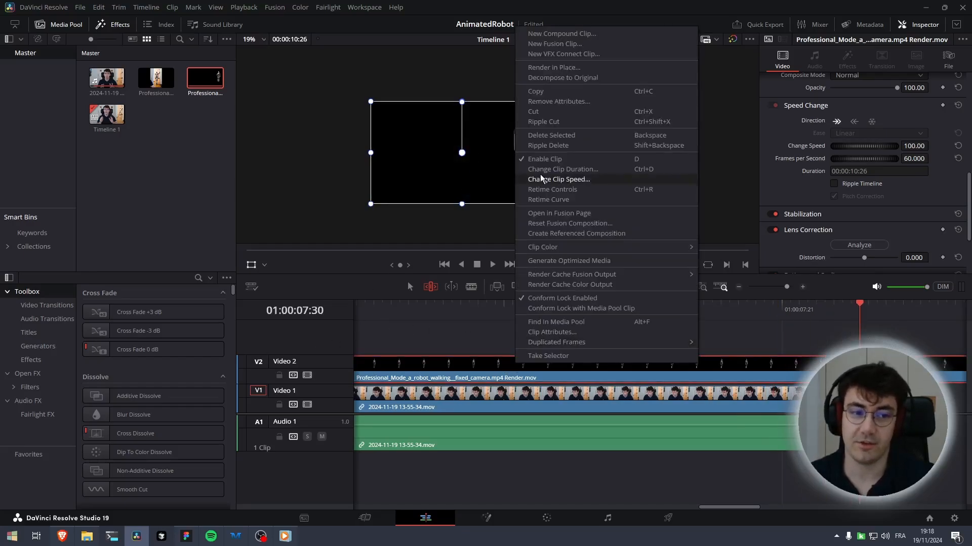
{"action": "left_click", "coordinate": [577, 179]}
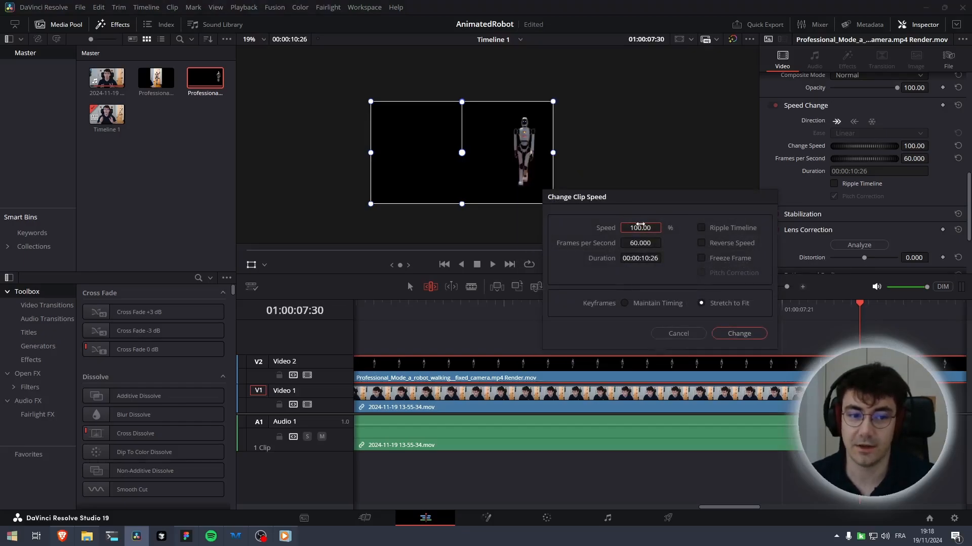
{"action": "double_click", "coordinate": [639, 227]}
{"action": "key", "text": "Right"}
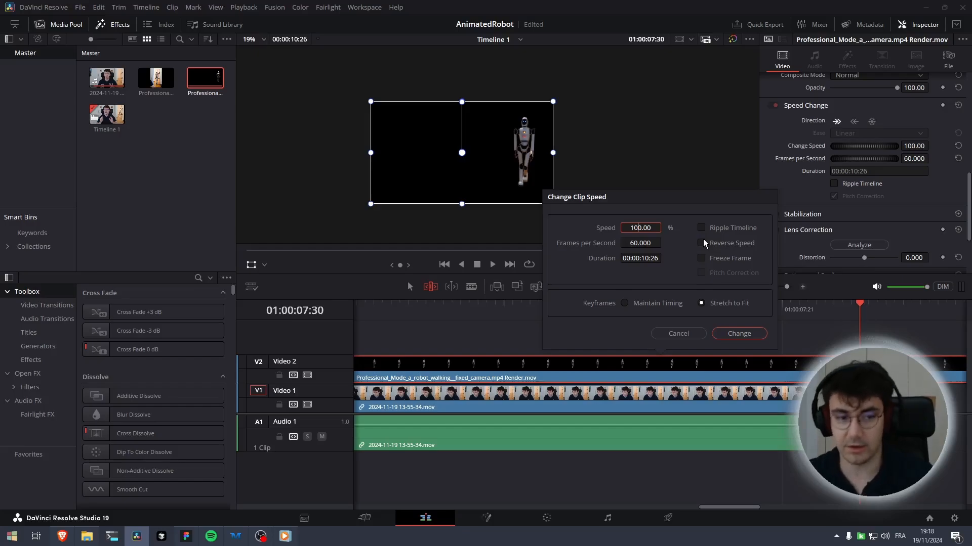
{"action": "key", "text": "BackSpace"}
{"action": "type", "text": "5"}
{"action": "key", "text": "Return"}
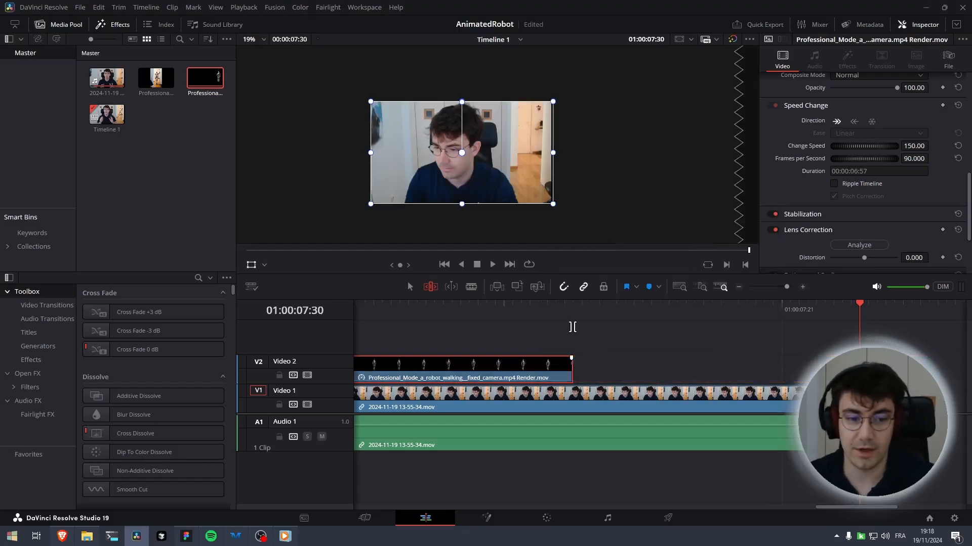
Set the rendered robot clip's speed to 120%
{"action": "mouse_move", "coordinate": [570, 371]}
{"action": "left_mouse_down"}
{"action": "mouse_move", "coordinate": [599, 371]}
{"action": "mouse_move", "coordinate": [571, 370]}
{"action": "left_mouse_up"}
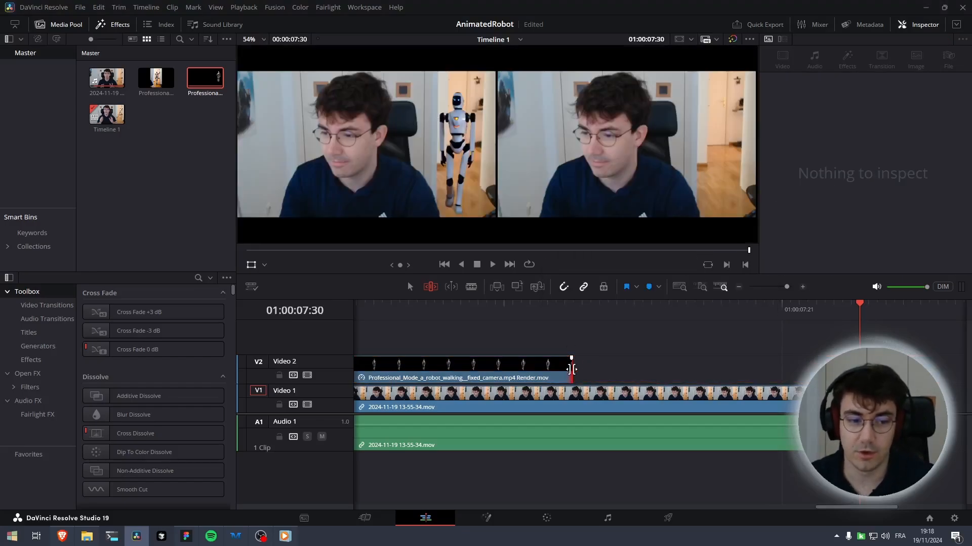
{"action": "left_click", "coordinate": [572, 370]}
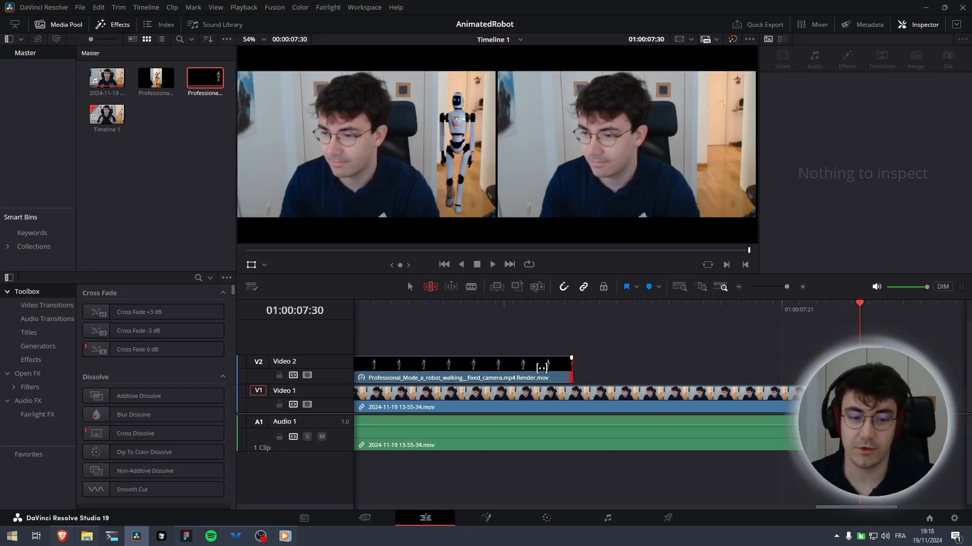
{"action": "right_click", "coordinate": [543, 369]}
{"action": "left_click", "coordinate": [584, 199]}
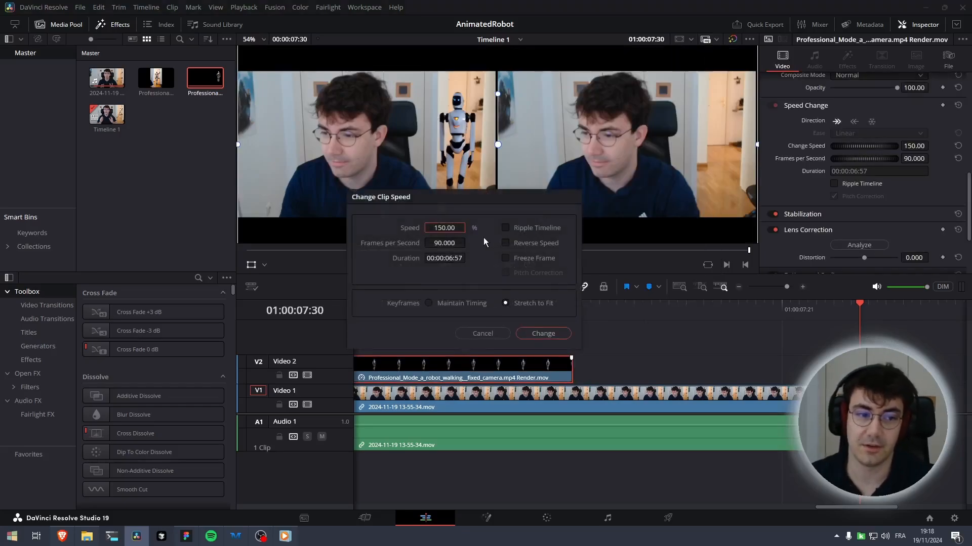
{"action": "left_click", "coordinate": [439, 228]}
{"action": "left_click", "coordinate": [442, 227]}
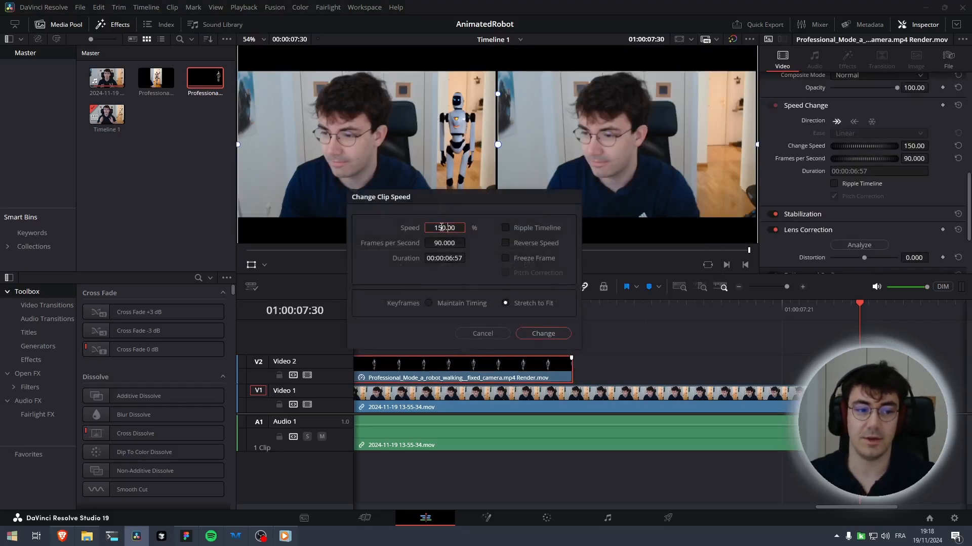
{"action": "key", "text": "BackSpace"}
{"action": "type", "text": "2"}
{"action": "key", "text": "Return"}
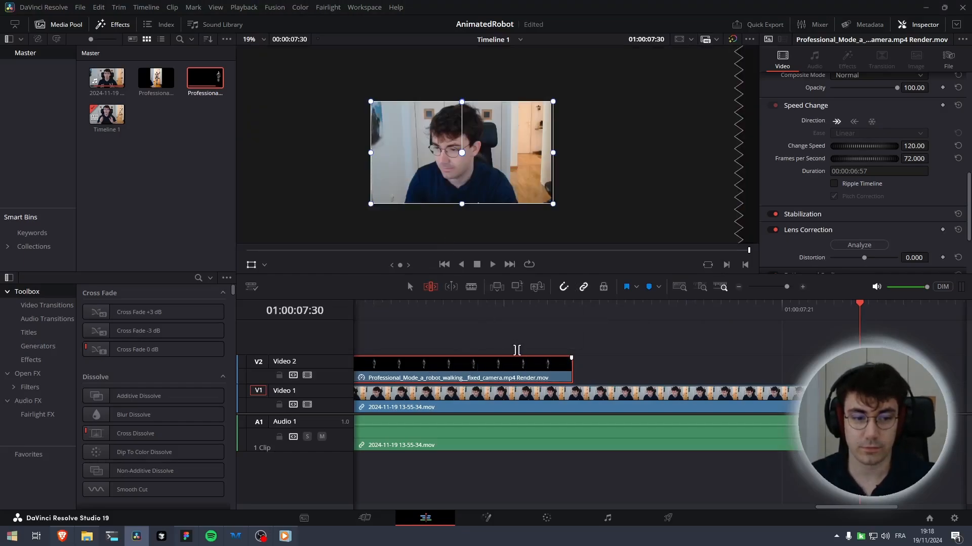
Extend the sped-up robot clip's end along the track and play back the result
{"action": "left_click_drag", "start_coordinate": [573, 369], "coordinate": [840, 370]}
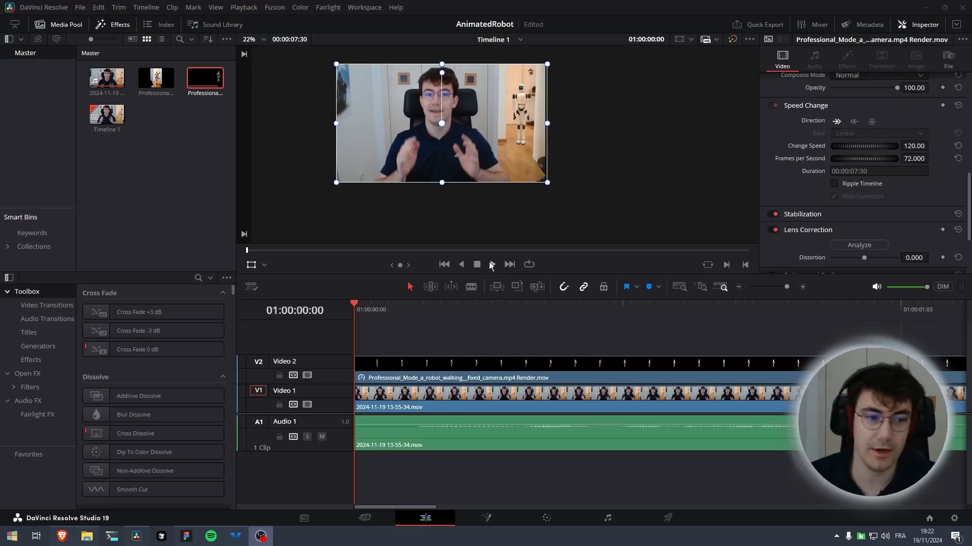
{"action": "left_click", "coordinate": [491, 265]}
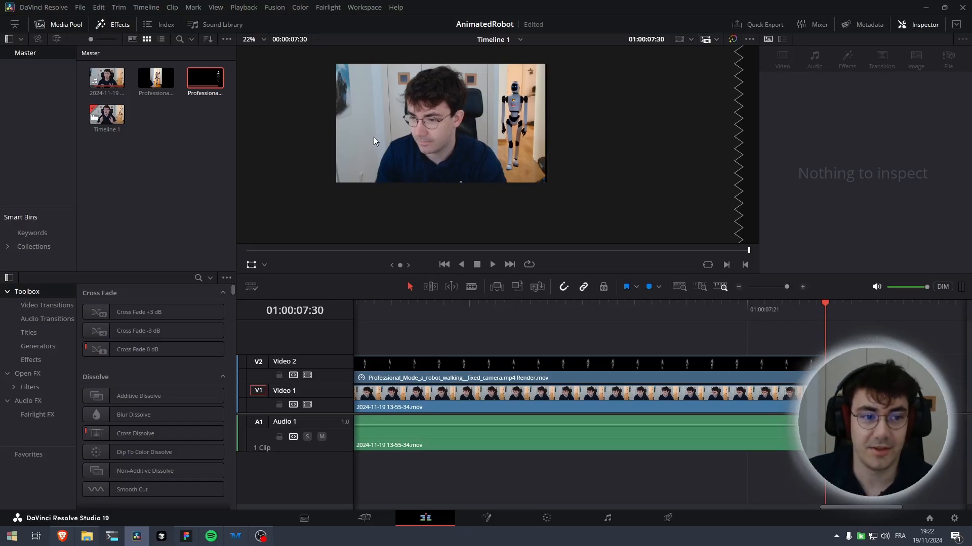
Try moving the robot clip in the viewer, undo both moves, and save the project
{"action": "left_click", "coordinate": [708, 365]}
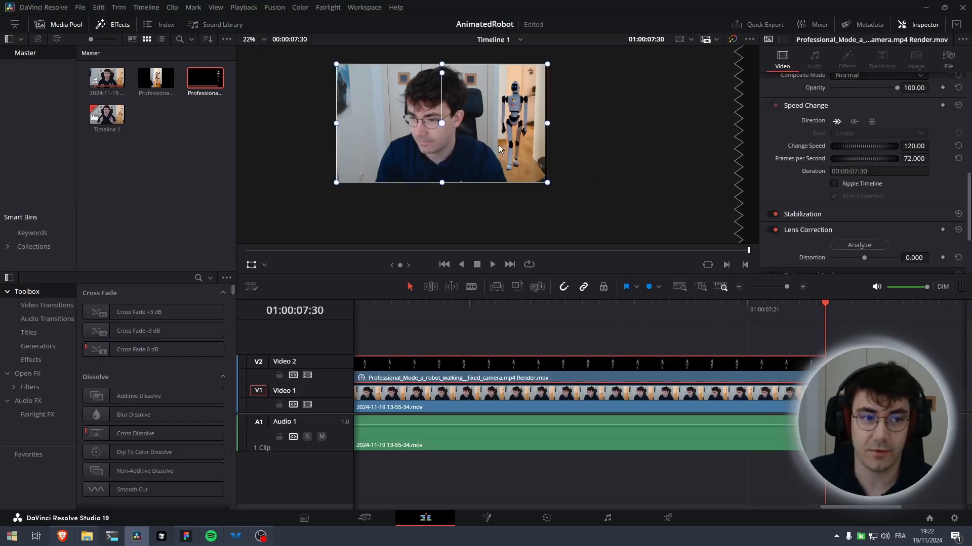
{"action": "left_click_drag", "start_coordinate": [487, 166], "coordinate": [471, 171]}
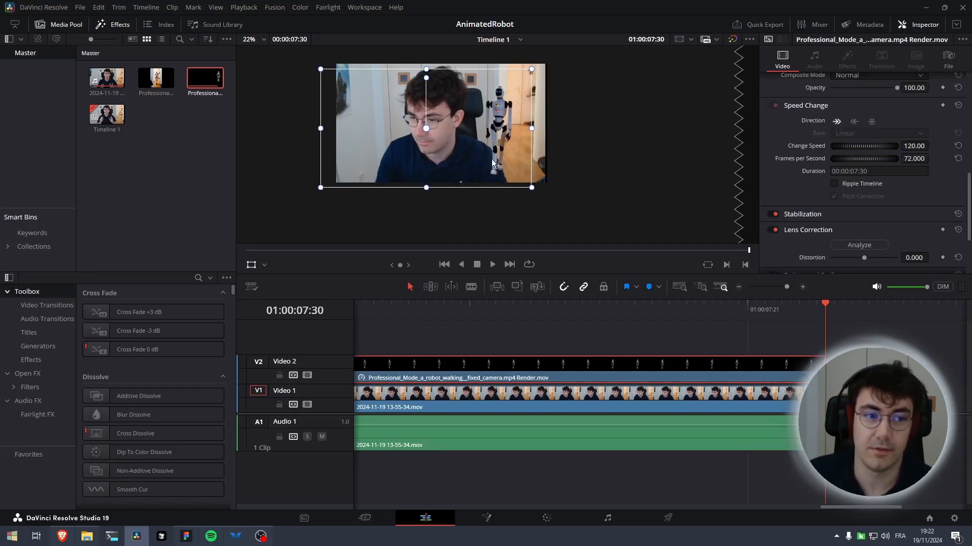
{"action": "left_click_drag", "start_coordinate": [481, 172], "coordinate": [501, 154]}
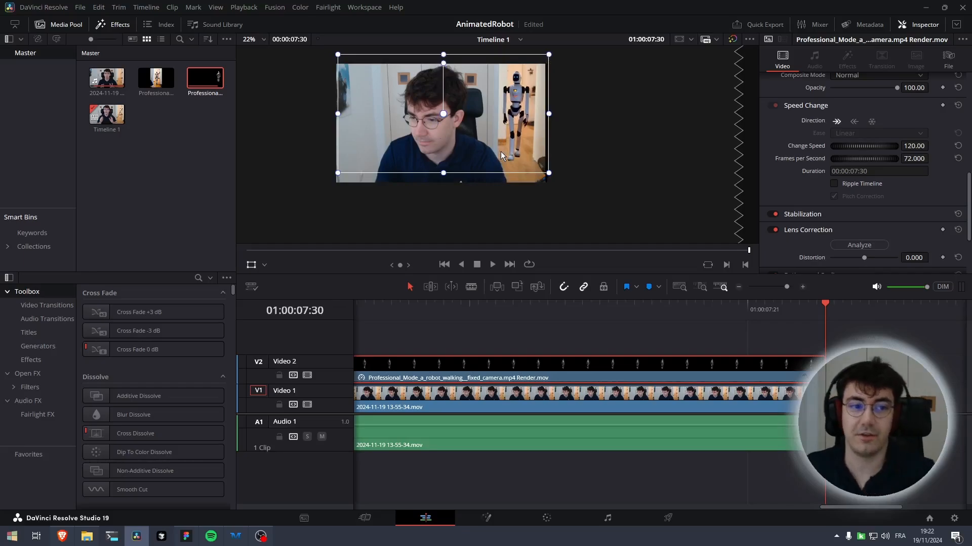
{"action": "key", "text": "ctrl+z"}
{"action": "key", "text": "ctrl+z"}
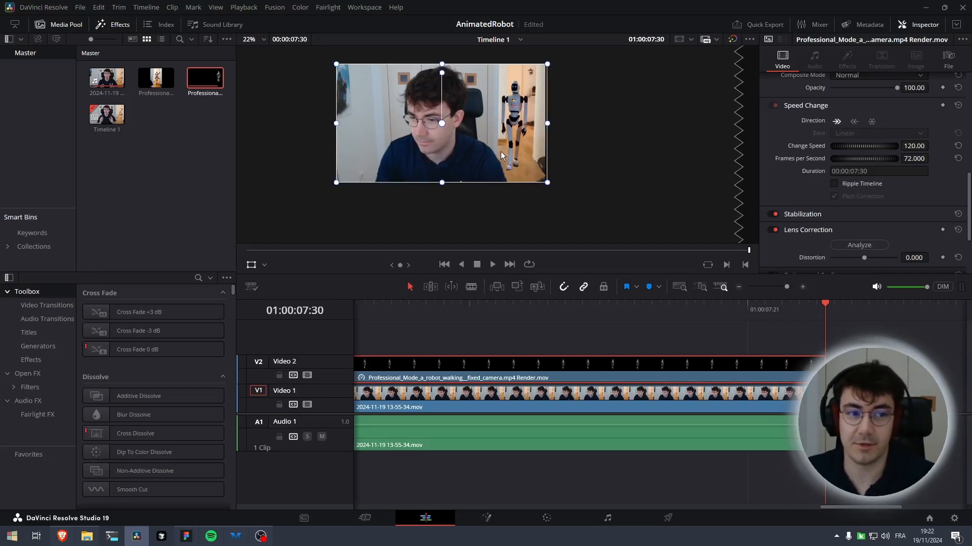
{"action": "key", "text": "ctrl+s"}
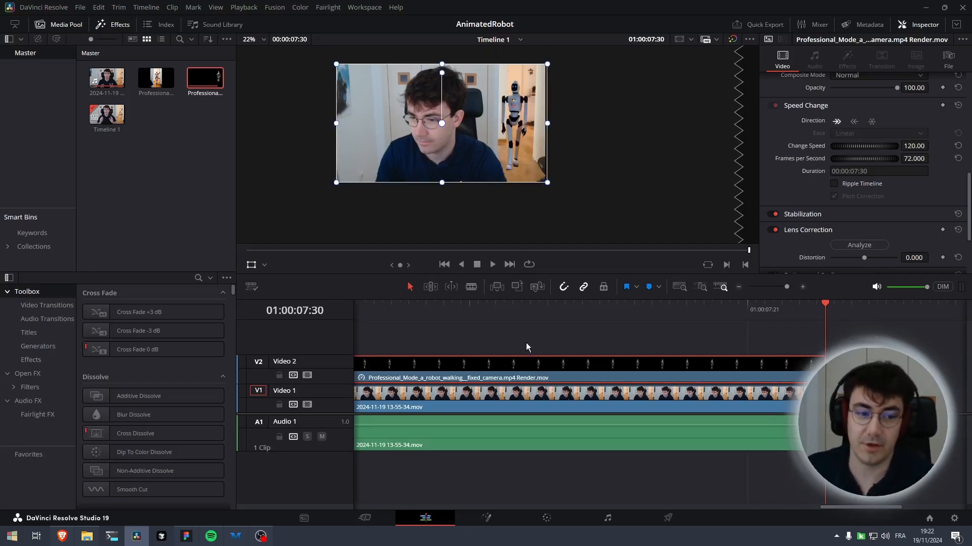
Copy and paste the webcam clip on Video 1 and save the project
{"action": "left_click", "coordinate": [512, 391]}
{"action": "key", "text": "ctrl+c"}
{"action": "key", "text": "ctrl+v"}
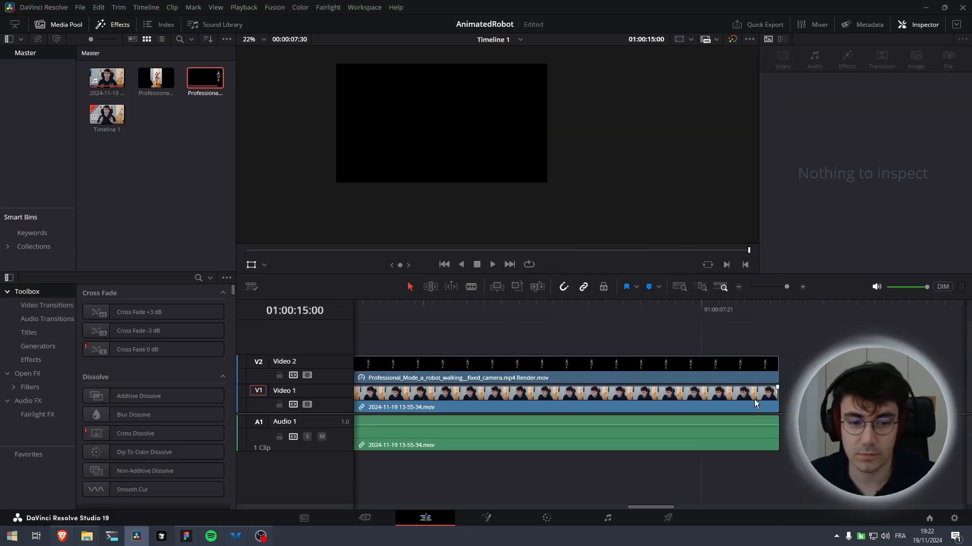
{"action": "left_click", "coordinate": [754, 401]}
{"action": "key", "text": "ctrl+s"}
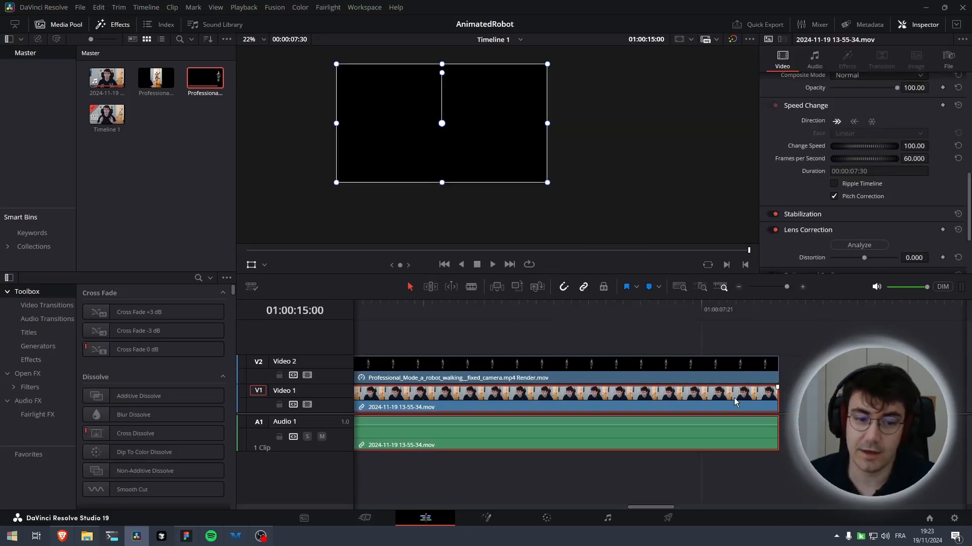
Unlink the pasted webcam clip's audio and move its video onto Video 3 at the timeline start
{"action": "right_click", "coordinate": [735, 401]}
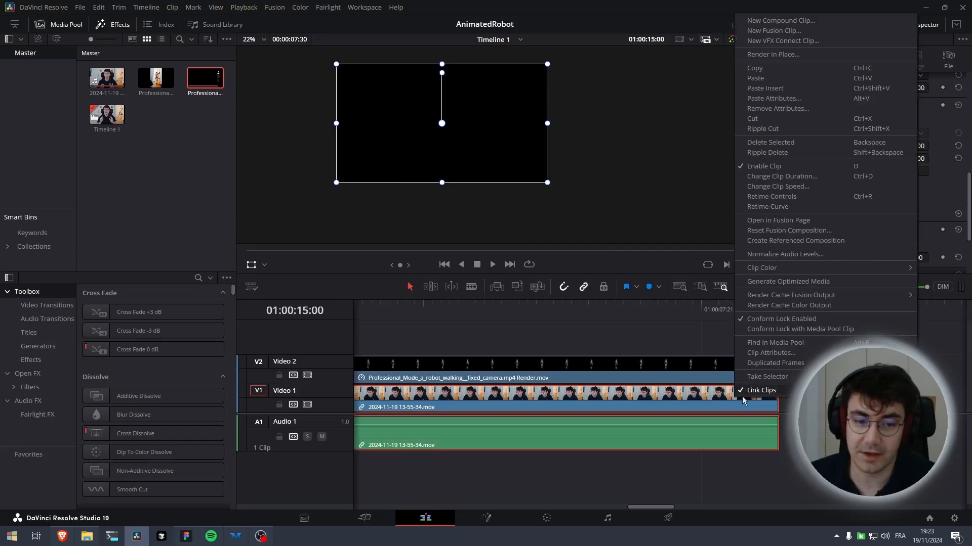
{"action": "left_click", "coordinate": [757, 390]}
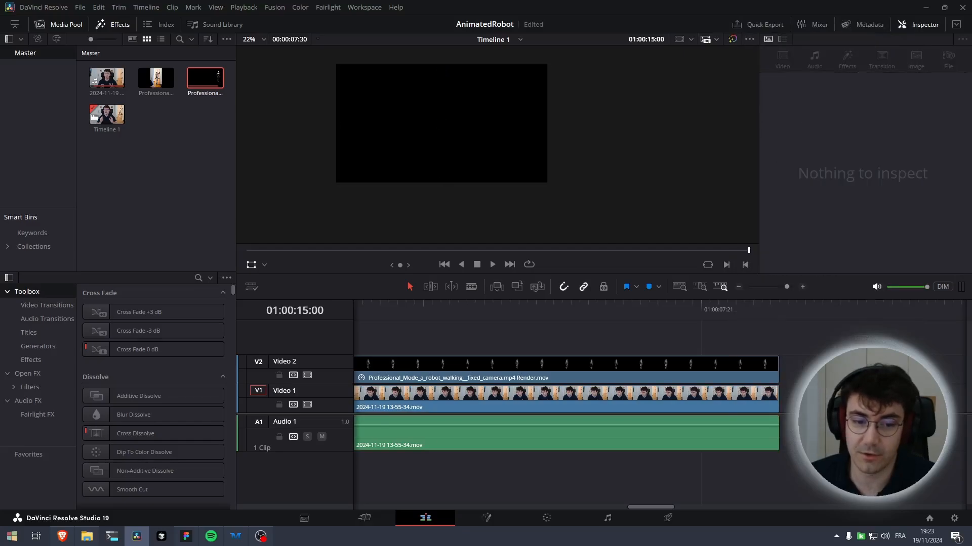
{"action": "left_click", "coordinate": [737, 403]}
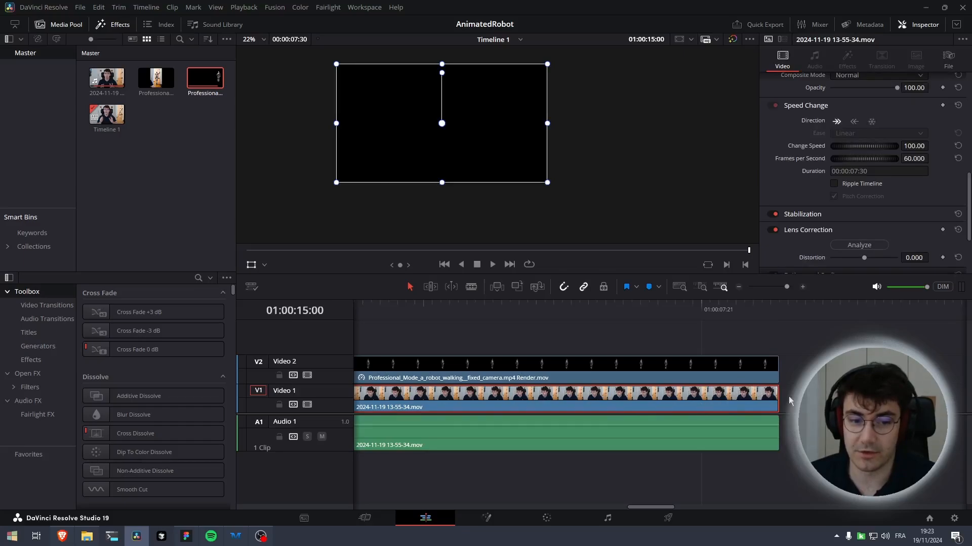
{"action": "key", "text": "End"}
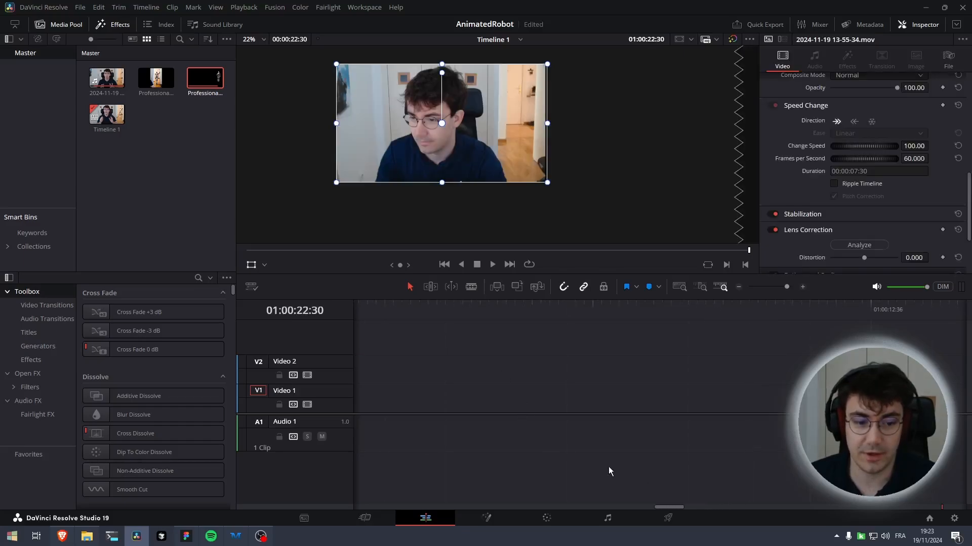
{"action": "left_click_drag", "start_coordinate": [787, 286], "coordinate": [769, 287]}
{"action": "left_click_drag", "start_coordinate": [510, 405], "coordinate": [381, 346]}
{"action": "key", "text": "Home"}
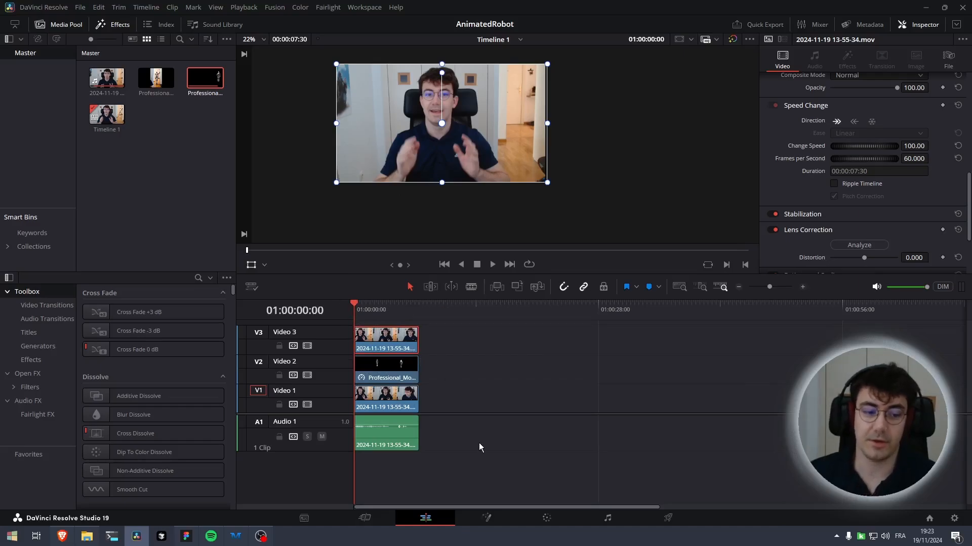
On the Color page, open Magic Mask for the Video 3 clip and draw a stroke on the person
{"action": "left_click", "coordinate": [548, 521]}
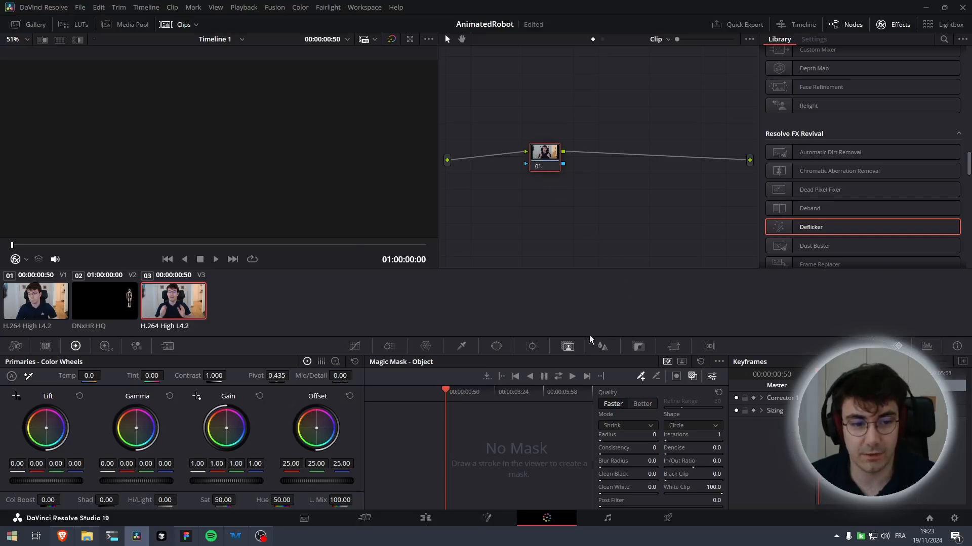
{"action": "left_click", "coordinate": [532, 346]}
{"action": "left_click", "coordinate": [567, 346]}
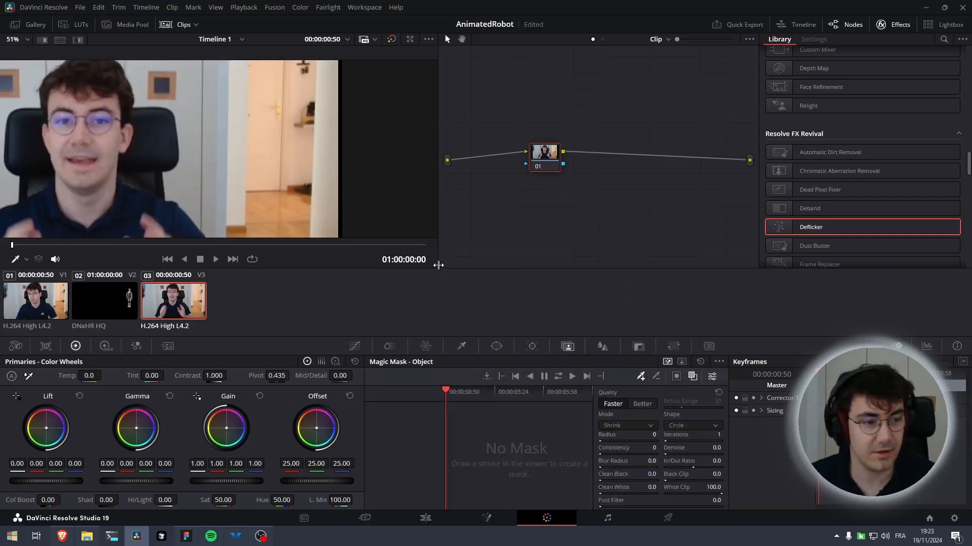
{"action": "scroll", "coordinate": [192, 174], "scroll_direction": "down", "scroll_amount": 1}
{"action": "left_click_drag", "start_coordinate": [190, 177], "coordinate": [329, 125]}
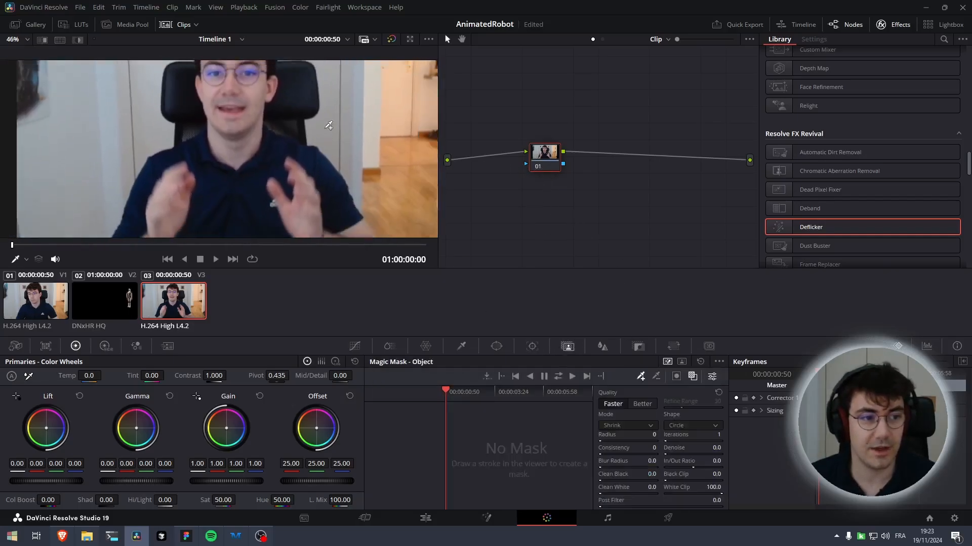
{"action": "scroll", "coordinate": [329, 125], "scroll_direction": "down", "scroll_amount": 3}
{"action": "mouse_move", "coordinate": [322, 221]}
{"action": "left_mouse_down"}
{"action": "mouse_move", "coordinate": [305, 173]}
{"action": "mouse_move", "coordinate": [250, 116]}
{"action": "mouse_move", "coordinate": [252, 81]}
{"action": "mouse_move", "coordinate": [240, 64]}
{"action": "mouse_move", "coordinate": [215, 73]}
{"action": "mouse_move", "coordinate": [208, 143]}
{"action": "mouse_move", "coordinate": [175, 160]}
{"action": "mouse_move", "coordinate": [154, 224]}
{"action": "mouse_move", "coordinate": [187, 193]}
{"action": "mouse_move", "coordinate": [191, 210]}
{"action": "mouse_move", "coordinate": [322, 214]}
{"action": "left_mouse_up"}
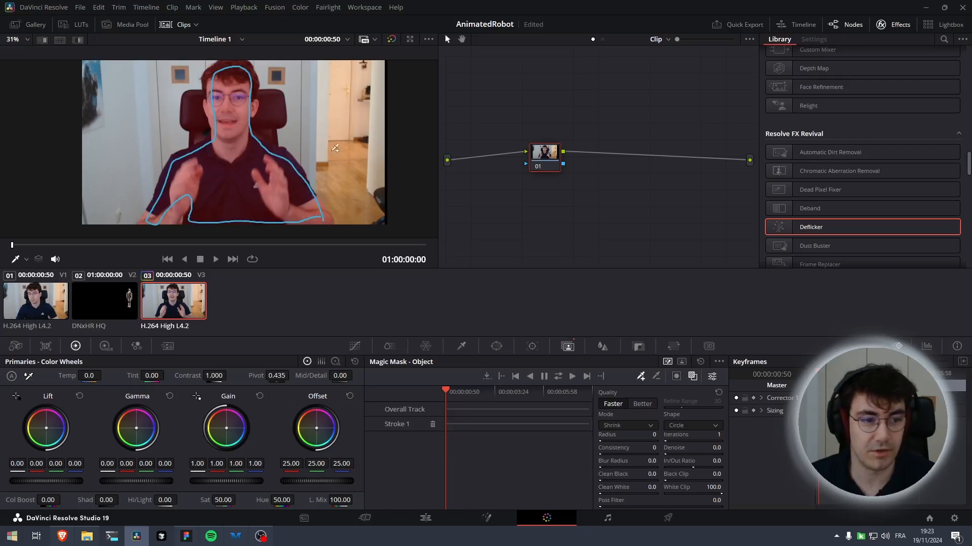
Add two subtractive Magic Mask strokes on the chair on both sides of the person
{"action": "left_click", "coordinate": [657, 377]}
{"action": "mouse_move", "coordinate": [270, 127]}
{"action": "left_mouse_down"}
{"action": "mouse_move", "coordinate": [266, 94]}
{"action": "mouse_move", "coordinate": [273, 120]}
{"action": "left_mouse_up"}
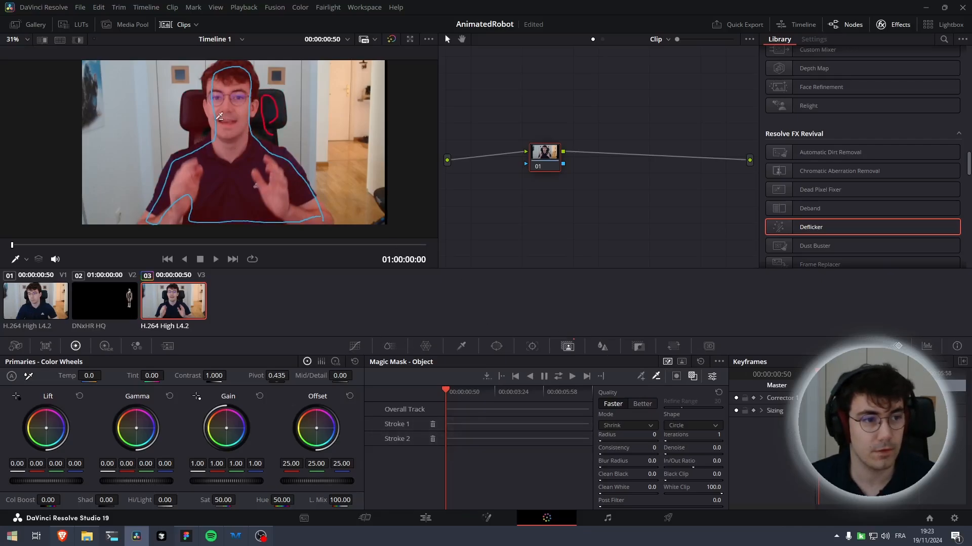
{"action": "mouse_move", "coordinate": [208, 124]}
{"action": "left_mouse_down"}
{"action": "mouse_move", "coordinate": [202, 130]}
{"action": "mouse_move", "coordinate": [186, 105]}
{"action": "mouse_move", "coordinate": [197, 90]}
{"action": "mouse_move", "coordinate": [205, 132]}
{"action": "left_mouse_up"}
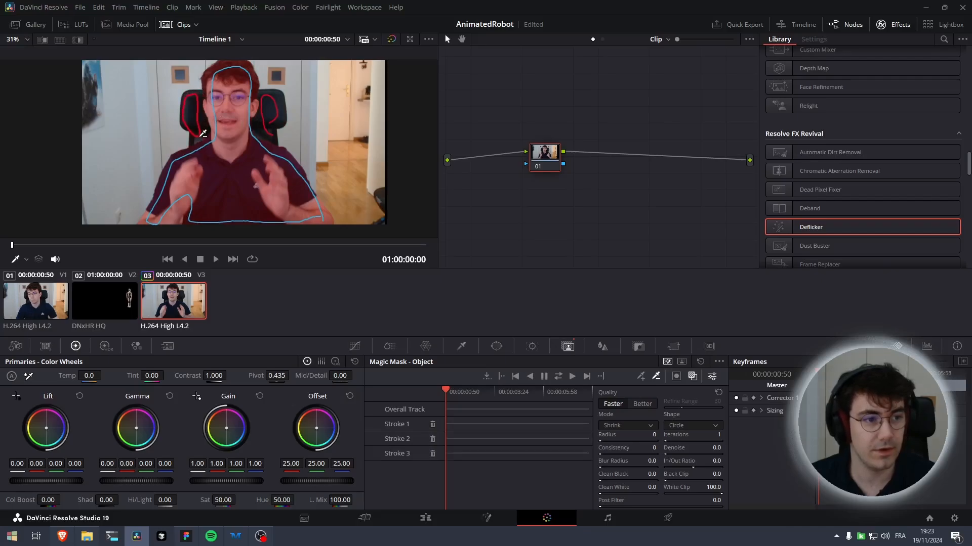
Switch the Magic Mask quality to Better and track the mask through the clip
{"action": "left_click", "coordinate": [641, 404]}
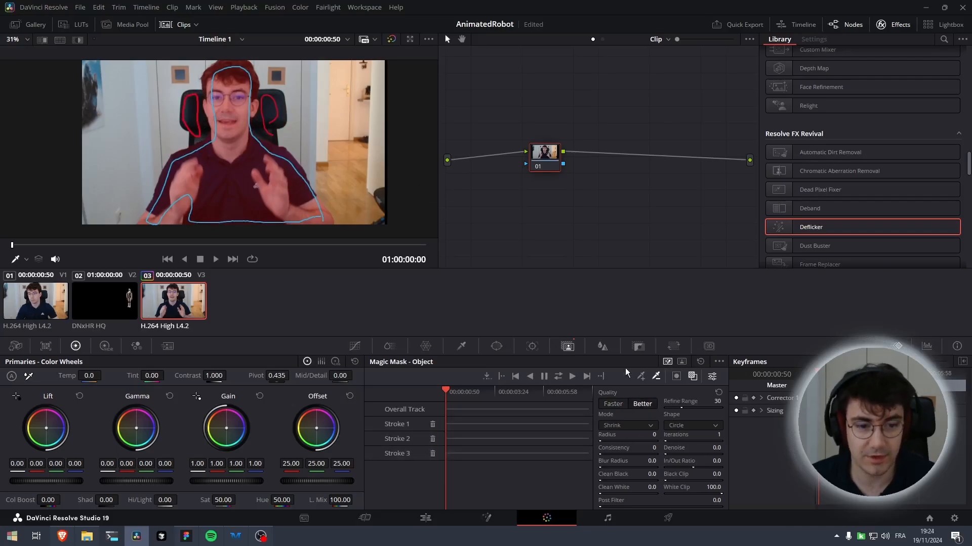
{"action": "left_click", "coordinate": [557, 376]}
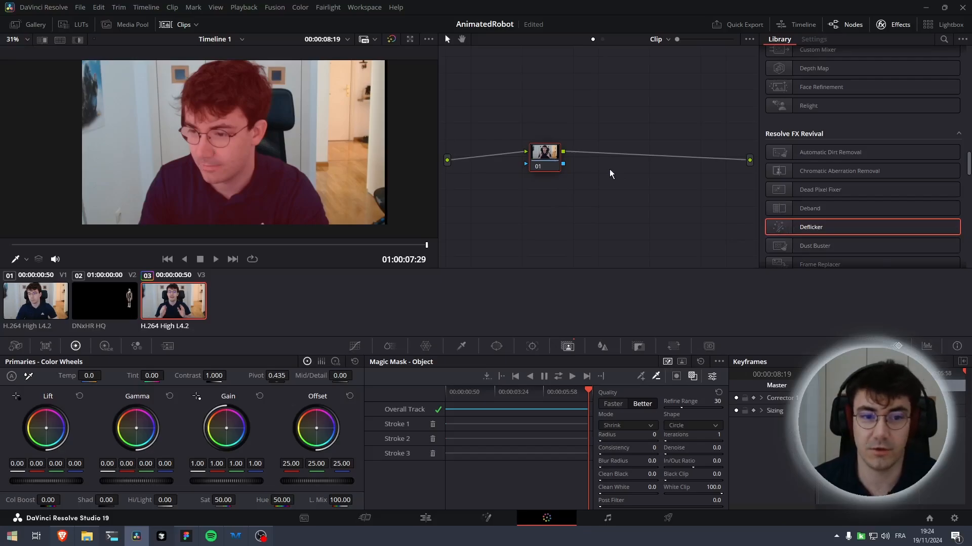
Add an alpha output to the node tree and connect the node's key output to it
{"action": "right_click", "coordinate": [631, 176]}
{"action": "left_click", "coordinate": [663, 223]}
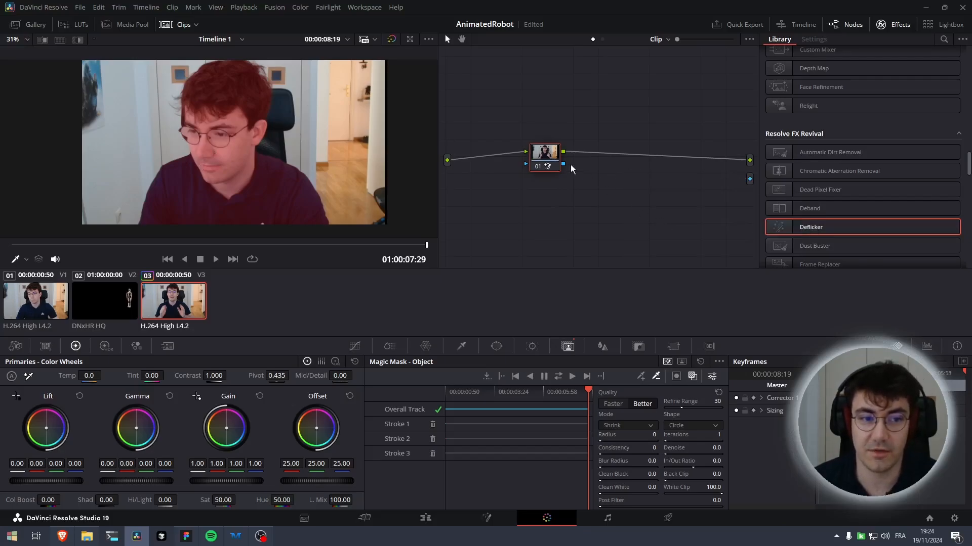
{"action": "left_click_drag", "start_coordinate": [673, 170], "coordinate": [750, 179]}
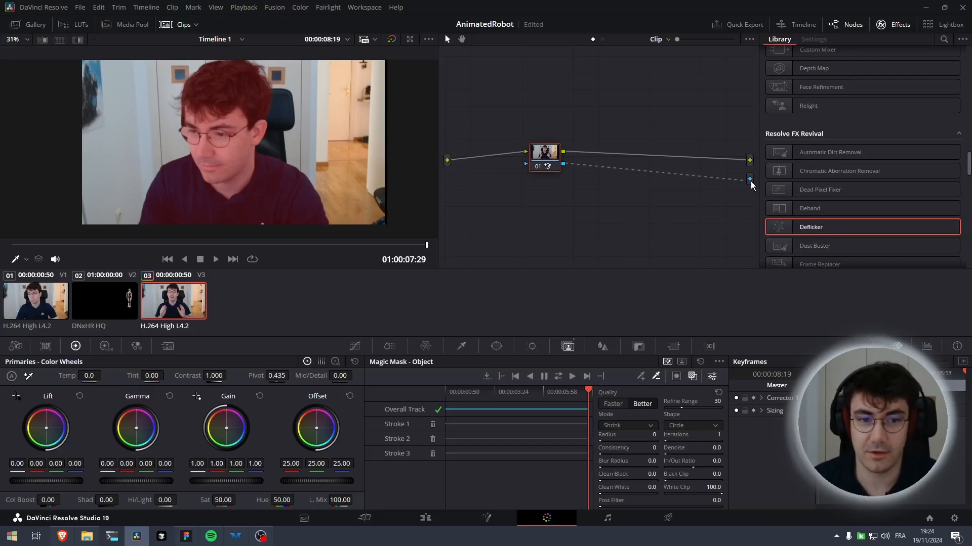
On the Edit page, select the robot clip and set a position keyframe at the timeline start
{"action": "left_click", "coordinate": [404, 518]}
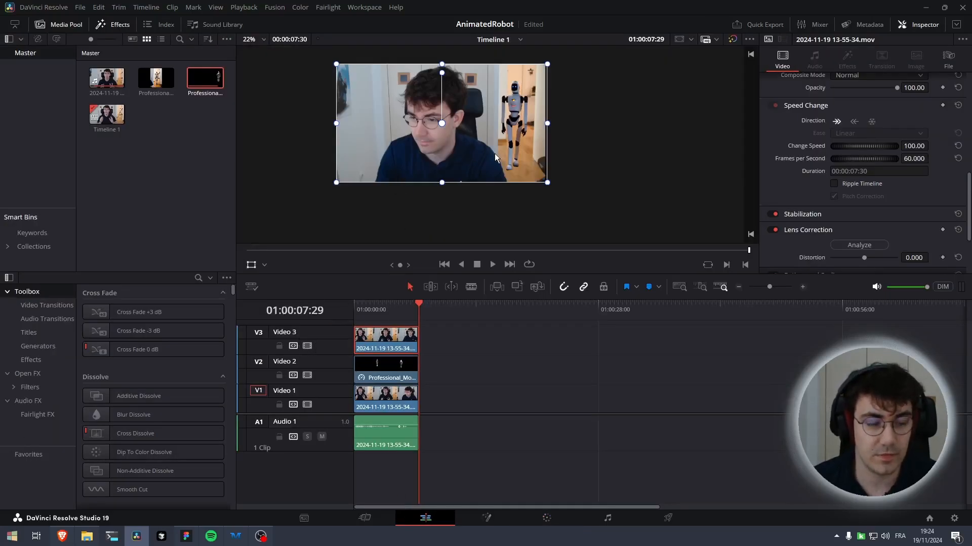
{"action": "left_click", "coordinate": [387, 362]}
{"action": "mouse_move", "coordinate": [509, 153]}
{"action": "left_mouse_down"}
{"action": "mouse_move", "coordinate": [480, 172]}
{"action": "mouse_move", "coordinate": [494, 163]}
{"action": "mouse_move", "coordinate": [491, 175]}
{"action": "mouse_move", "coordinate": [502, 173]}
{"action": "mouse_move", "coordinate": [510, 161]}
{"action": "left_mouse_up"}
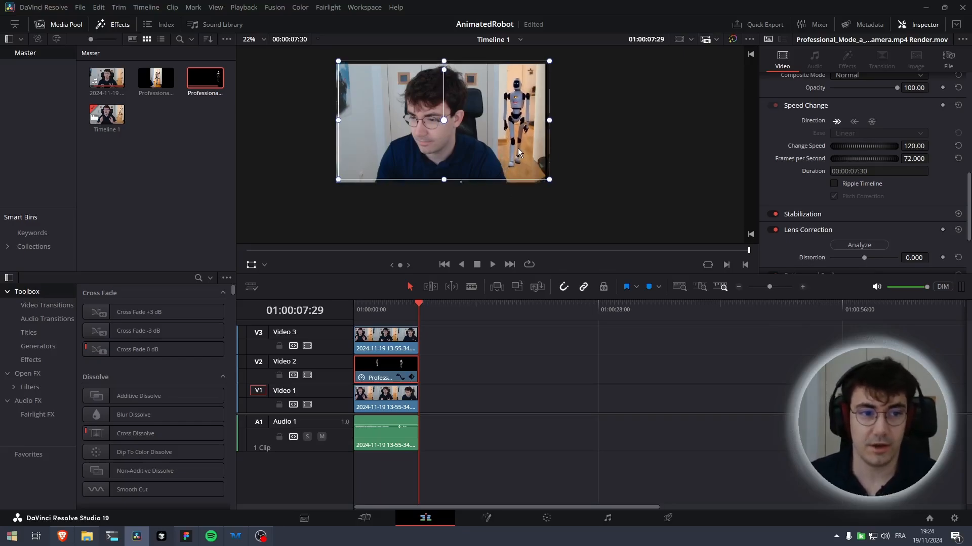
{"action": "scroll", "coordinate": [811, 182], "scroll_direction": "up", "scroll_amount": 4}
{"action": "scroll", "coordinate": [811, 181], "scroll_direction": "up", "scroll_amount": 5}
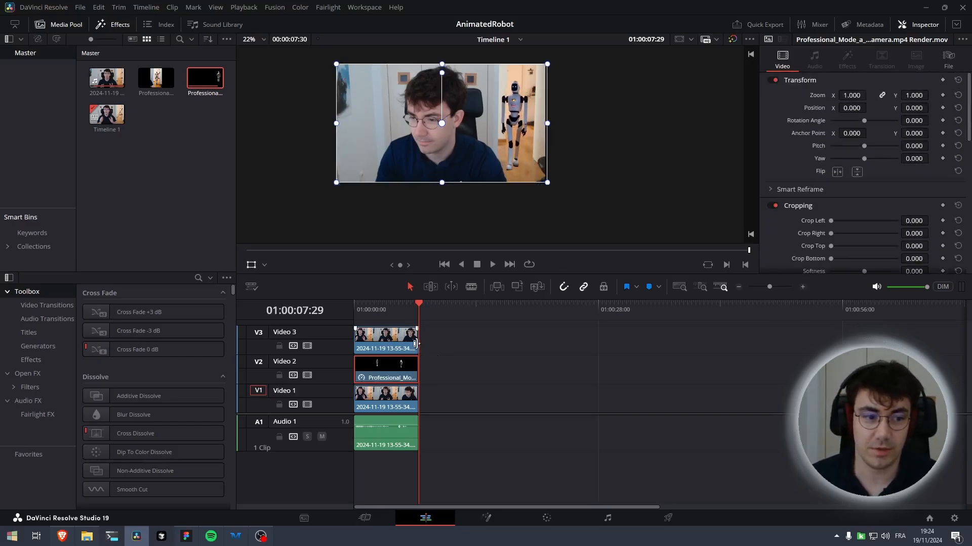
{"action": "left_click_drag", "start_coordinate": [420, 302], "coordinate": [355, 304]}
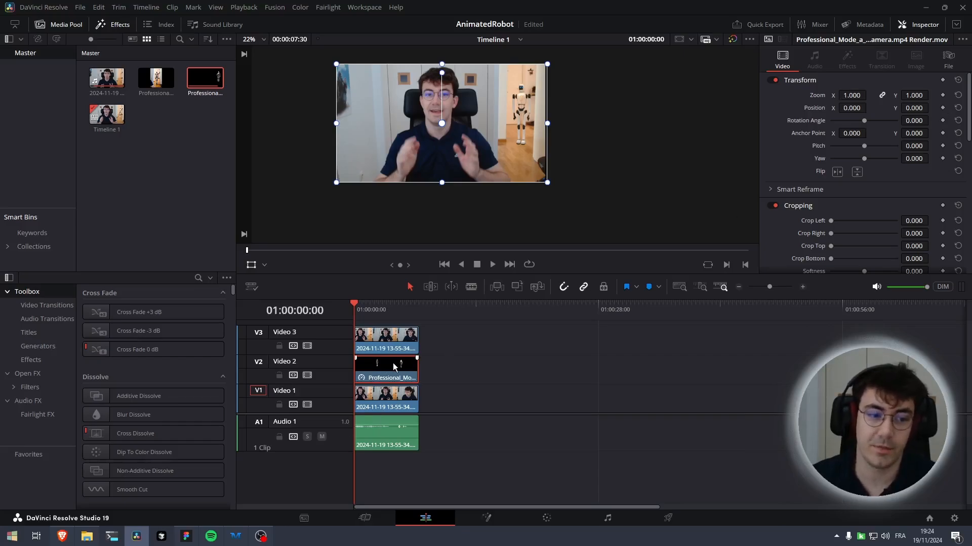
{"action": "left_click", "coordinate": [943, 107]}
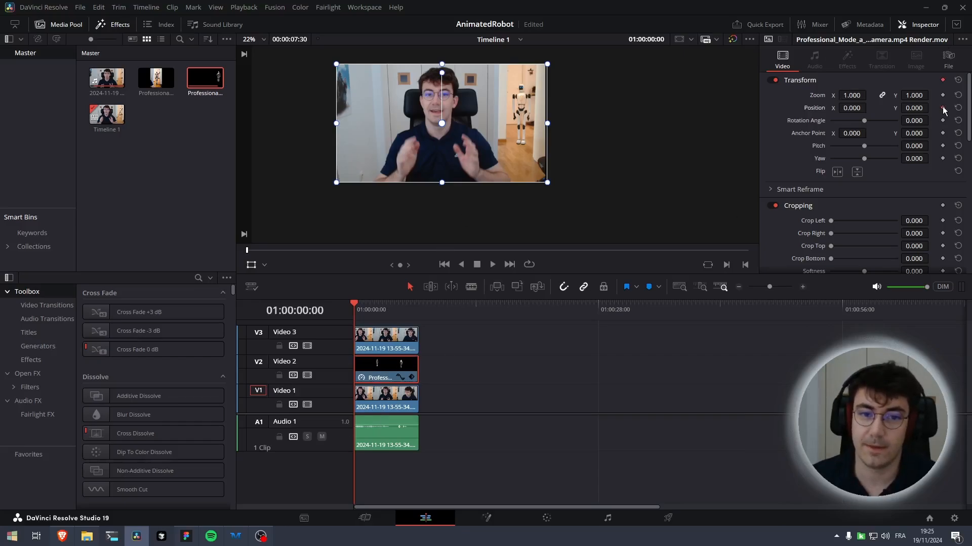
Move the robot in the viewer to about X -106, Y -46 near 5 seconds, adding a position keyframe, and replay
{"action": "key", "text": "space"}
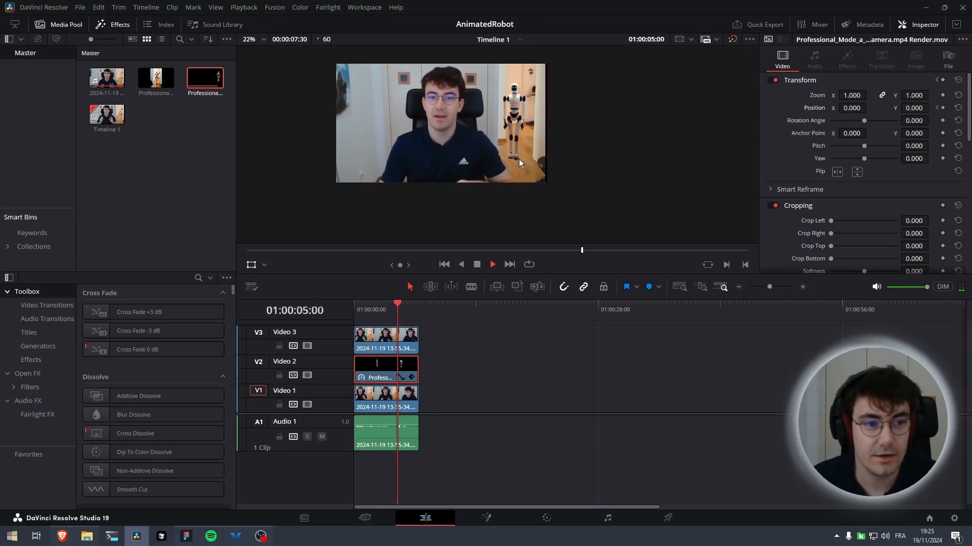
{"action": "key", "text": "space"}
{"action": "left_click_drag", "start_coordinate": [518, 150], "coordinate": [506, 159]}
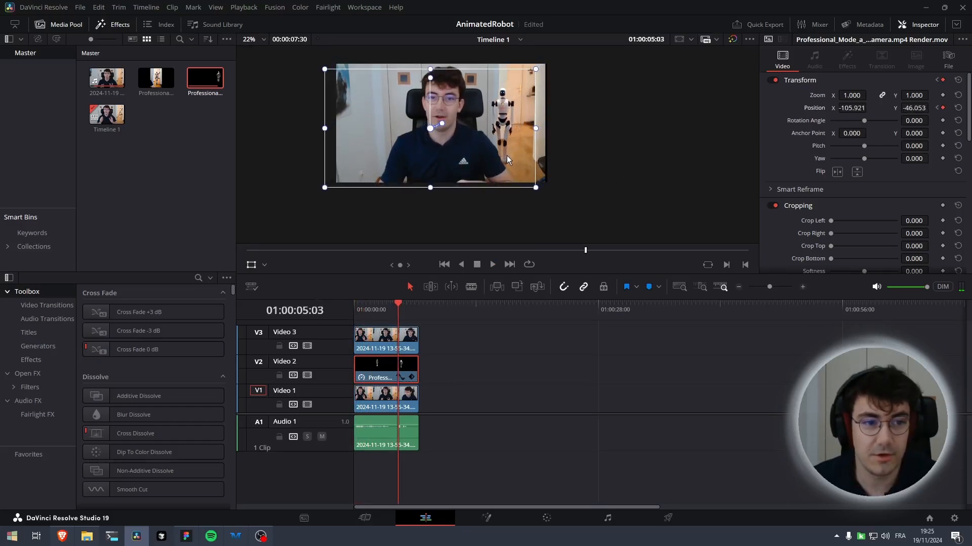
{"action": "left_click_drag", "start_coordinate": [396, 309], "coordinate": [355, 309]}
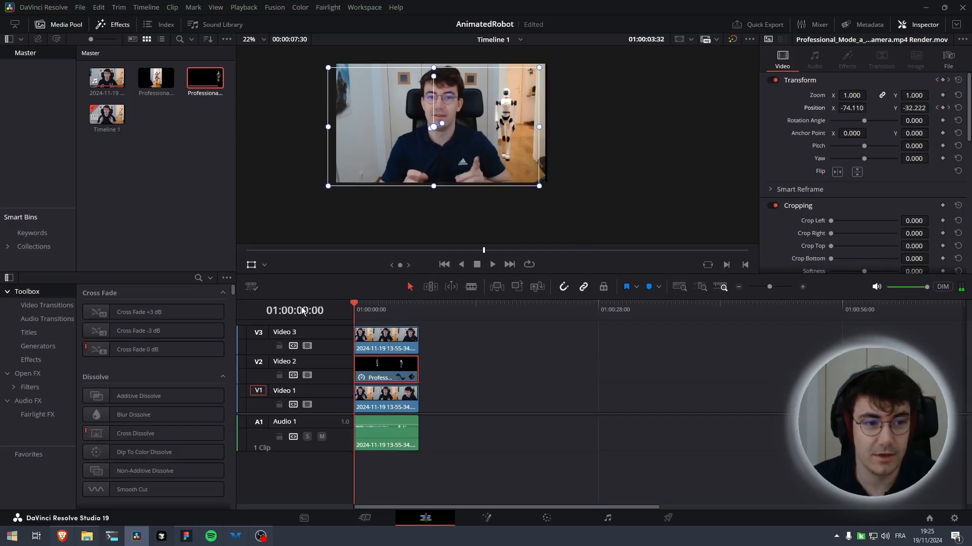
{"action": "key", "text": "space"}
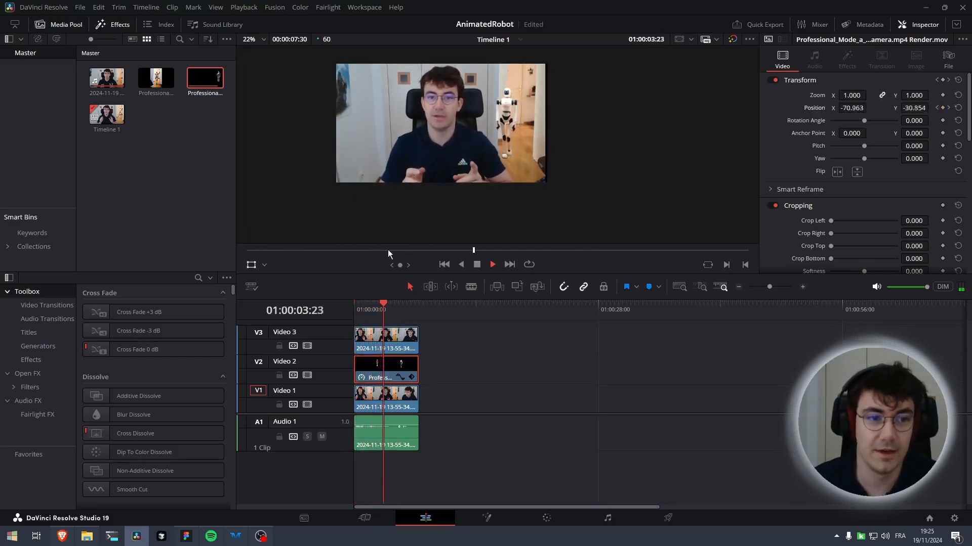
{"action": "scroll", "coordinate": [500, 156], "scroll_direction": "up", "scroll_amount": 3}
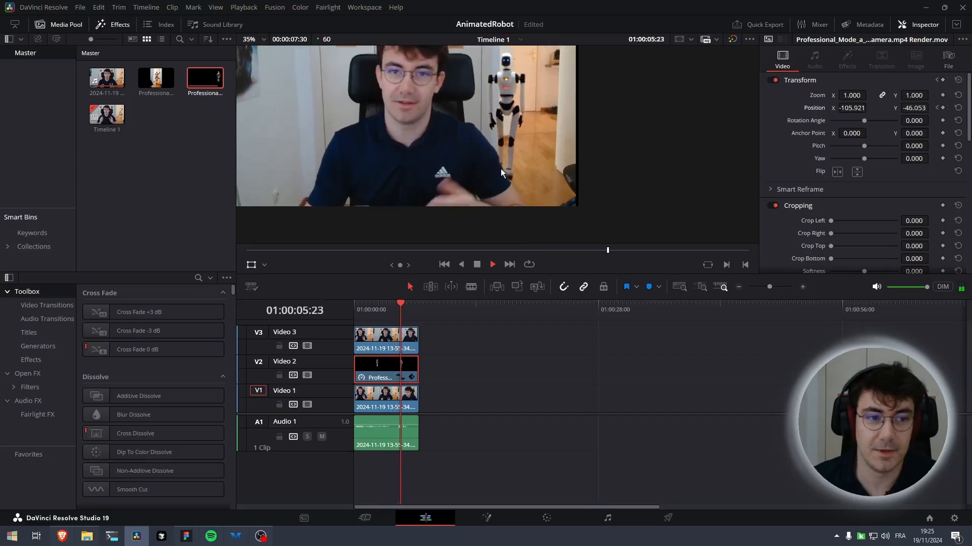
{"action": "scroll", "coordinate": [499, 168], "scroll_direction": "down", "scroll_amount": 1}
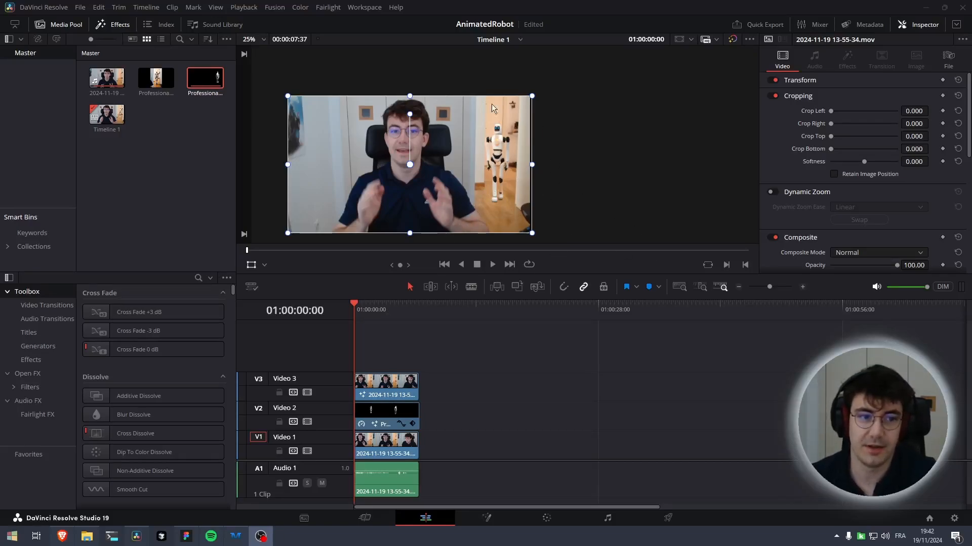
Select the robot clip, expand its Transform settings and play back the animated composite from the start
{"action": "left_click", "coordinate": [397, 414]}
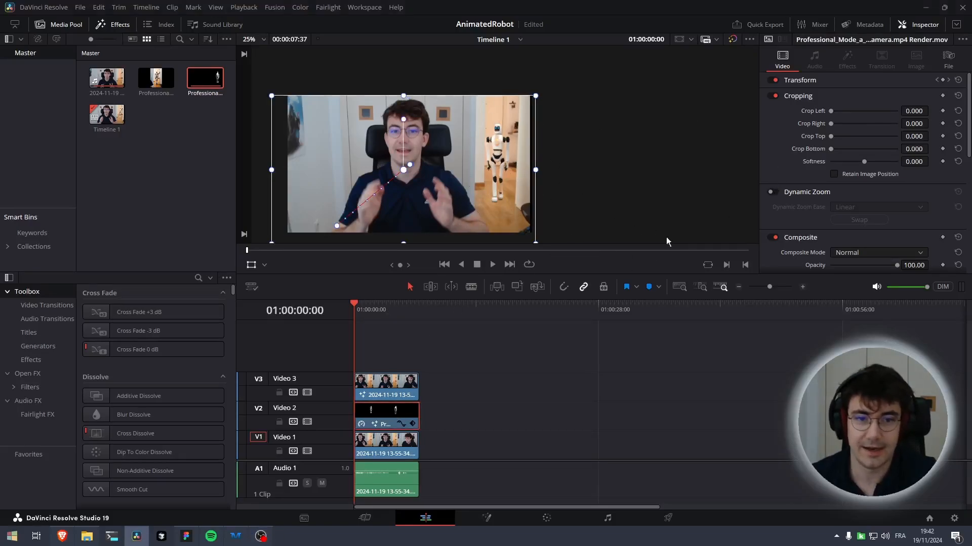
{"action": "left_click", "coordinate": [794, 81]}
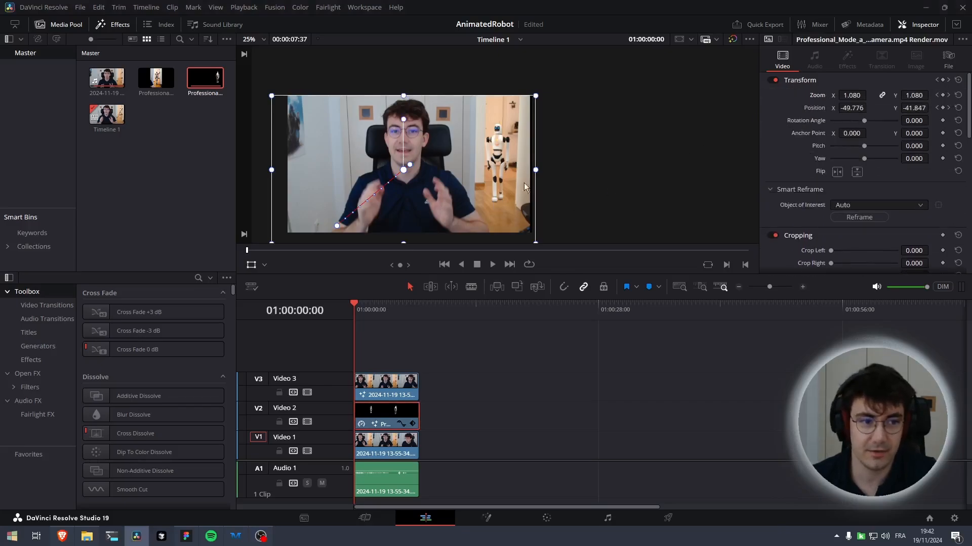
{"action": "key", "text": "space"}
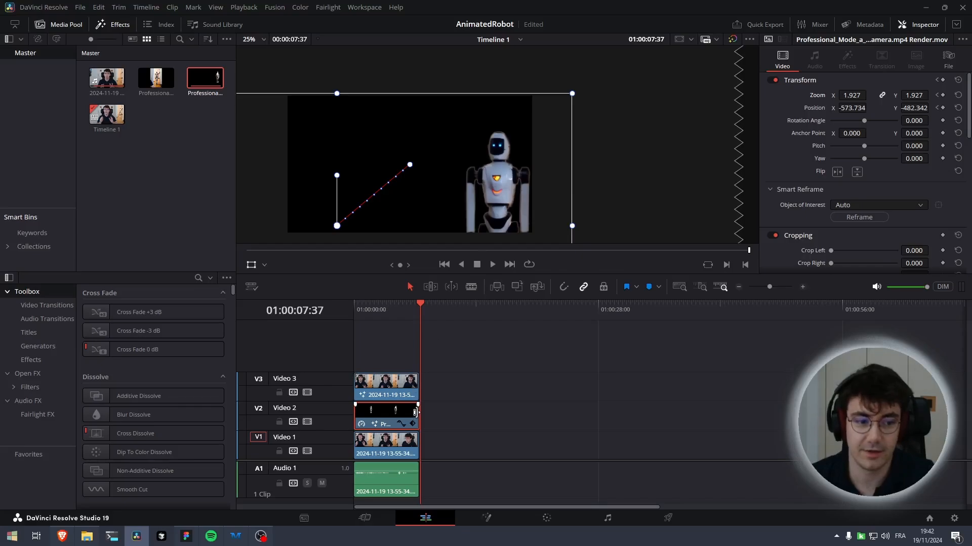
{"action": "left_click_drag", "start_coordinate": [419, 305], "coordinate": [314, 315]}
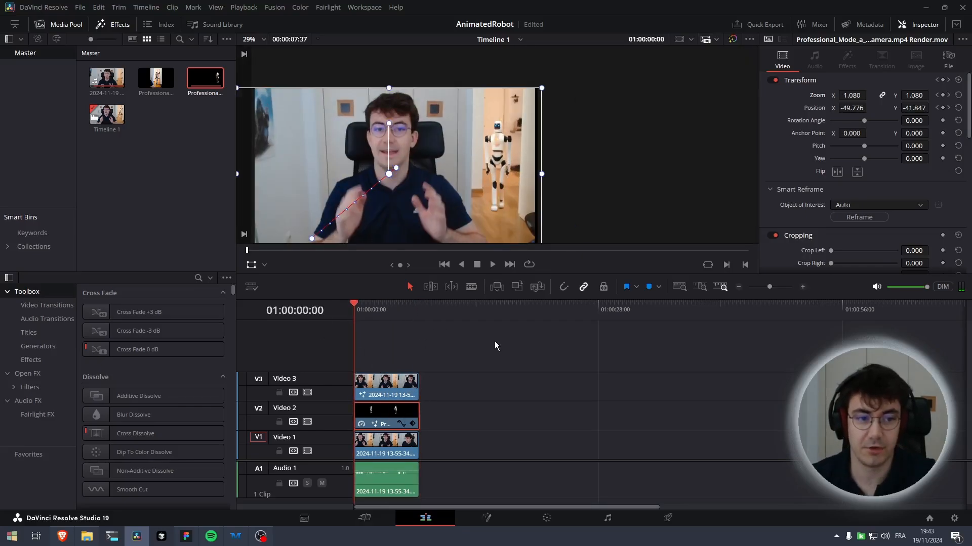
{"action": "key", "text": "space"}
{"action": "scroll", "coordinate": [496, 169], "scroll_direction": "up", "scroll_amount": 4}
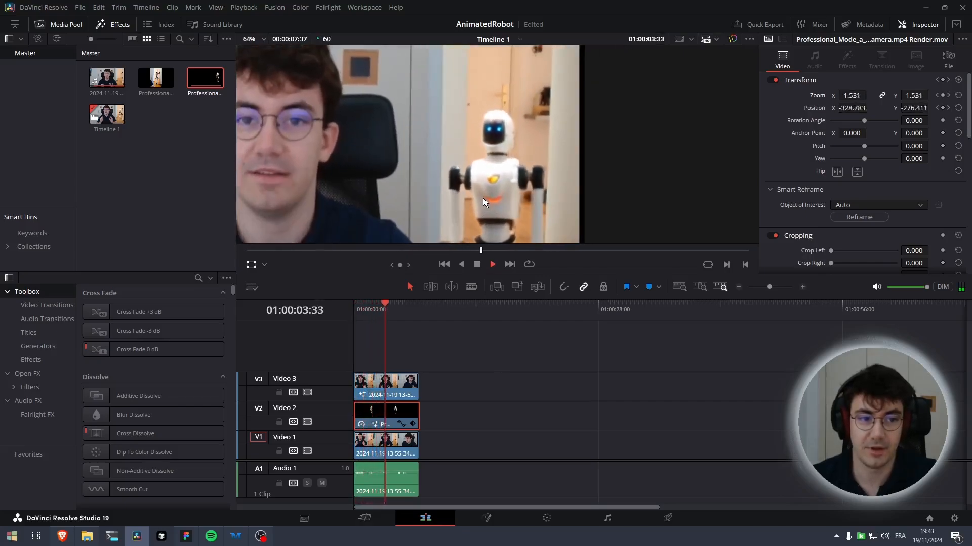
{"action": "scroll", "coordinate": [491, 180], "scroll_direction": "down", "scroll_amount": 1}
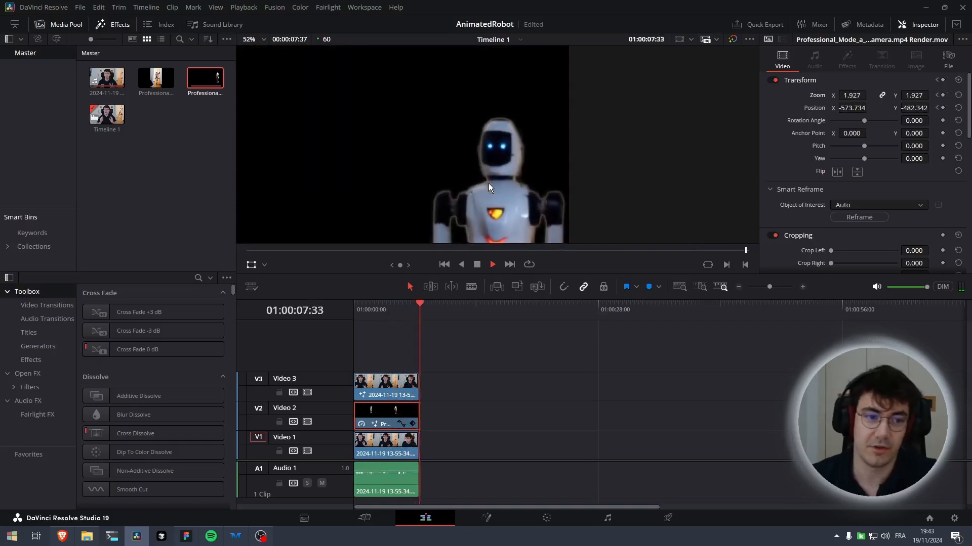
{"action": "scroll", "coordinate": [485, 183], "scroll_direction": "down", "scroll_amount": 1}
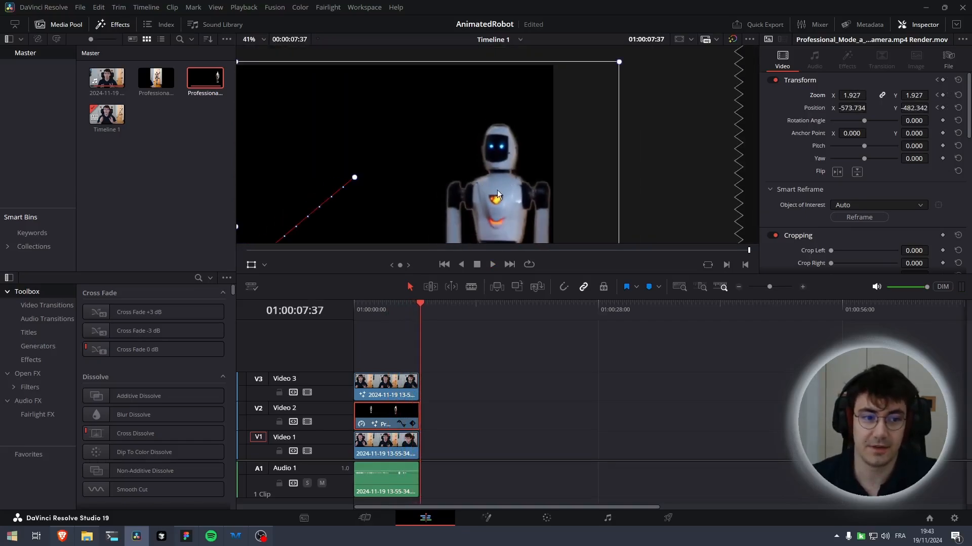
Decompose the robot compound clip back to its original and open it on the Color page
{"action": "right_click", "coordinate": [372, 418]}
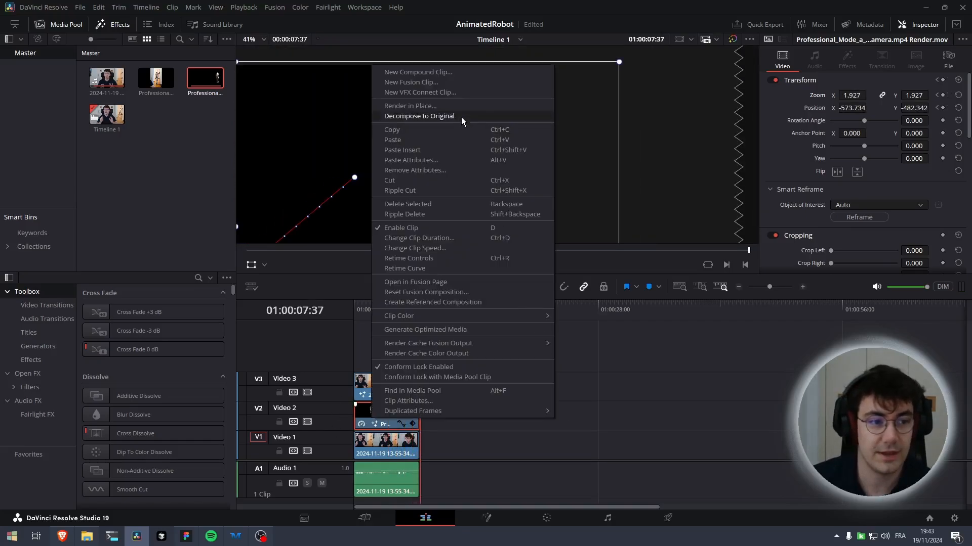
{"action": "left_click", "coordinate": [414, 116]}
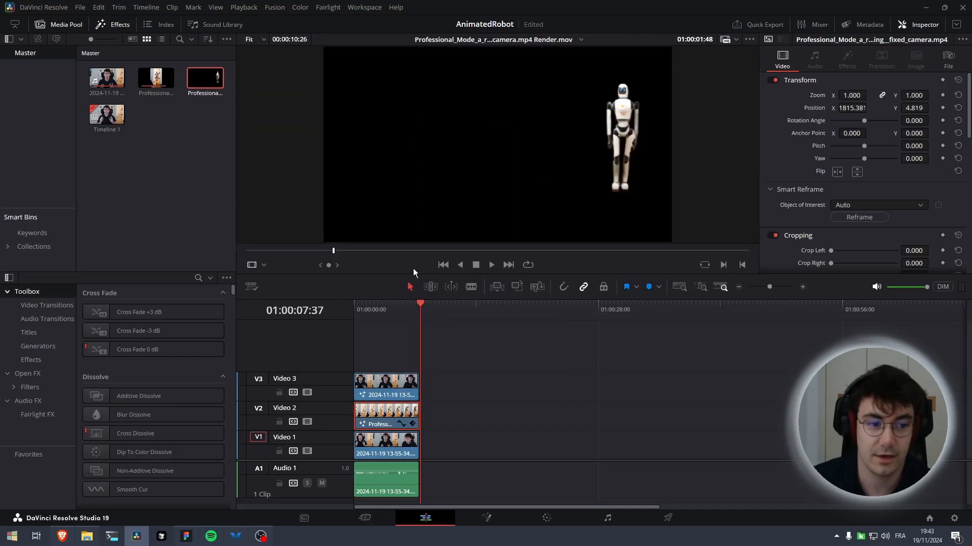
{"action": "left_click", "coordinate": [545, 520]}
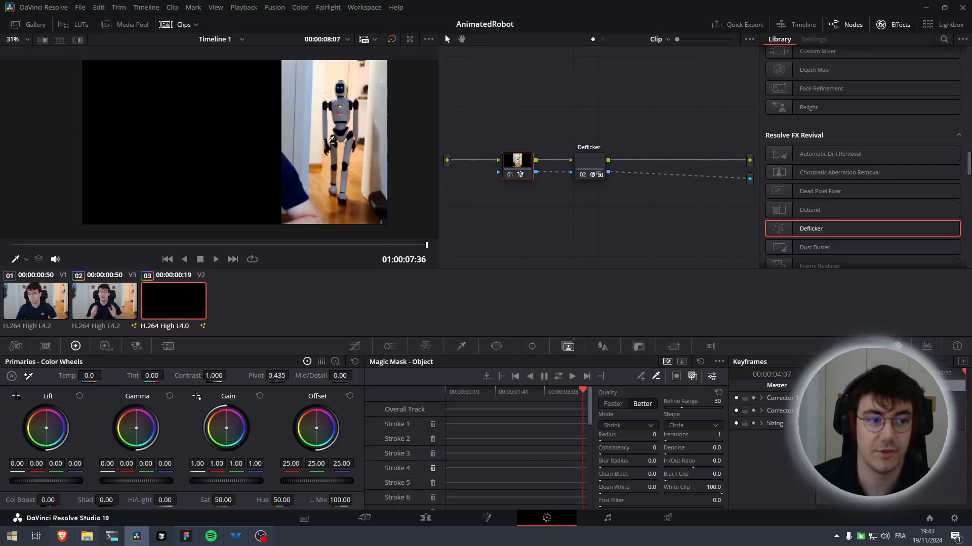
{"action": "scroll", "coordinate": [238, 154], "scroll_direction": "up", "scroll_amount": 3}
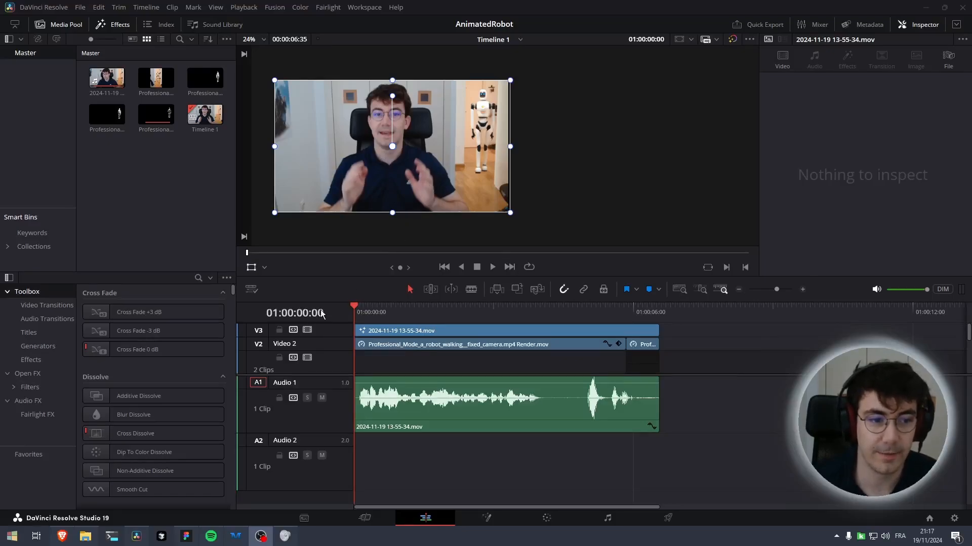
Scrub through the timeline, select the robot clip and play back the composite from the start
{"action": "left_click_drag", "start_coordinate": [355, 312], "coordinate": [324, 312]}
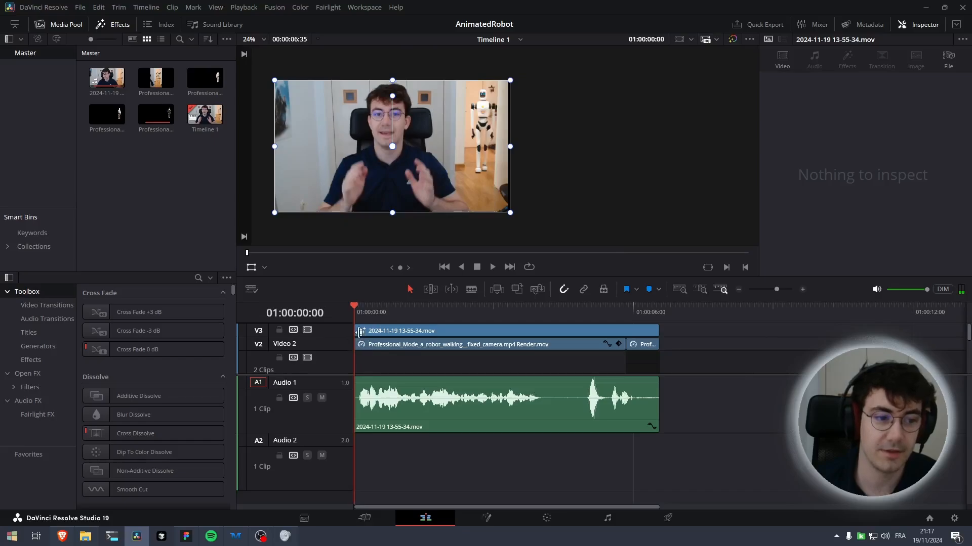
{"action": "left_click_drag", "start_coordinate": [355, 312], "coordinate": [627, 312]}
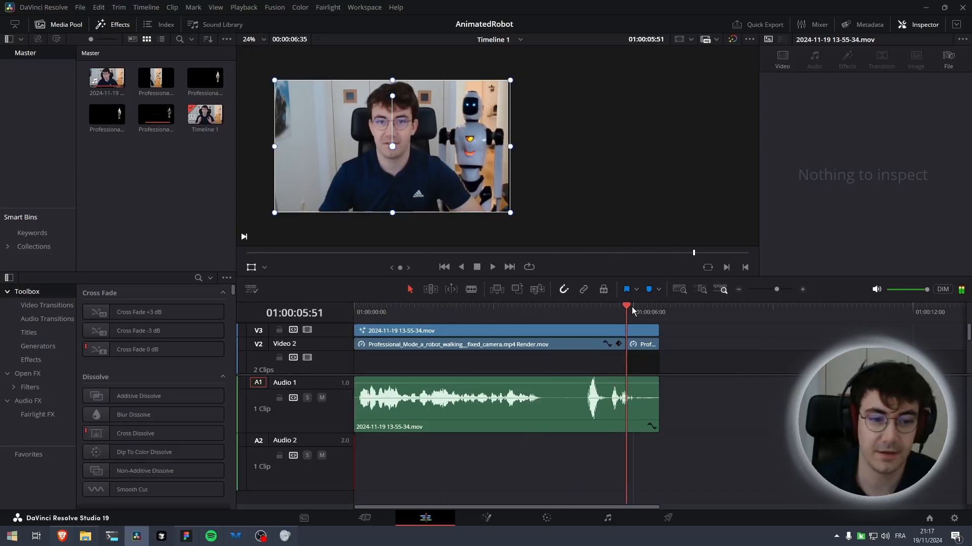
{"action": "left_click_drag", "start_coordinate": [627, 309], "coordinate": [356, 310]}
{"action": "left_click", "coordinate": [636, 345]}
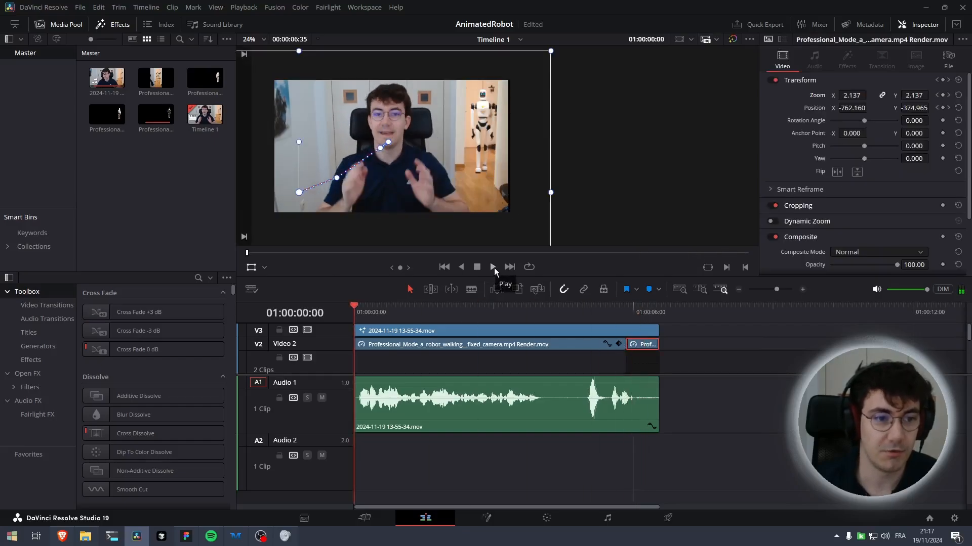
{"action": "left_click", "coordinate": [494, 268]}
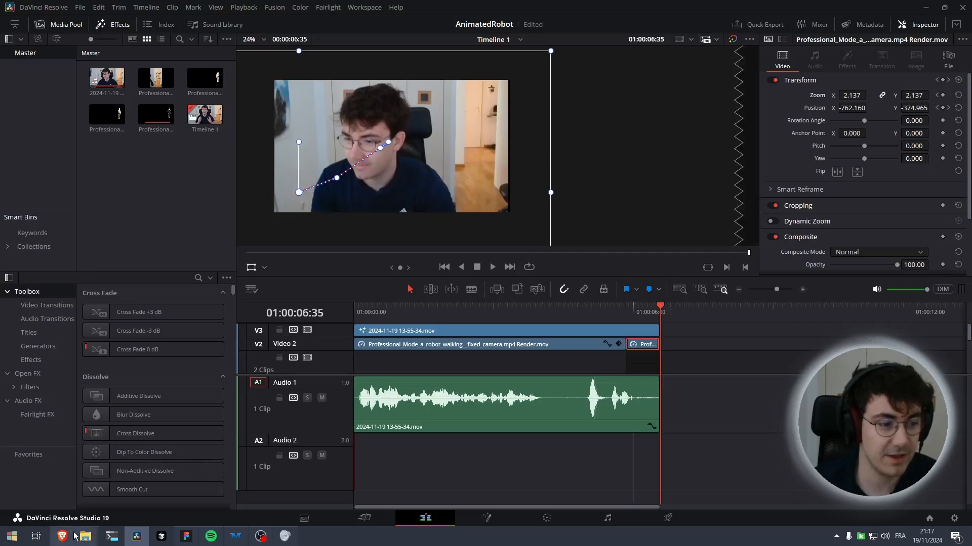
In ElevenLabs, review the sound effect prompt 'A robot bipping and moving' and its 6.35 second duration setting
{"action": "left_click", "coordinate": [73, 537]}
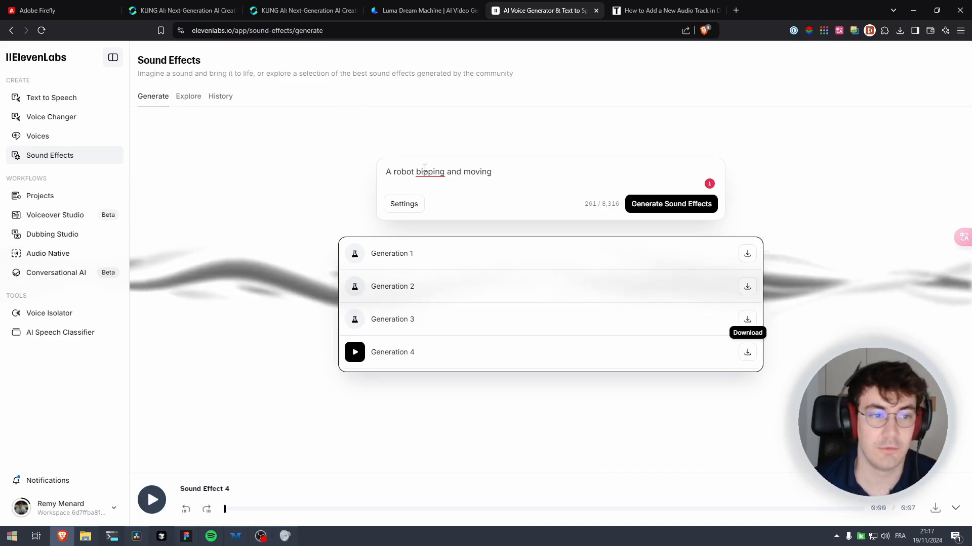
{"action": "left_click", "coordinate": [493, 172]}
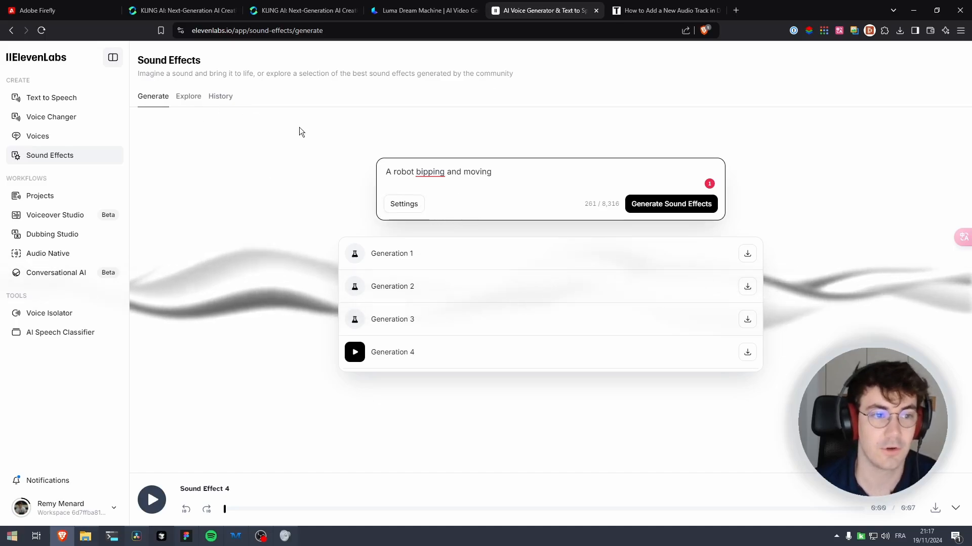
{"action": "left_click", "coordinate": [409, 212]}
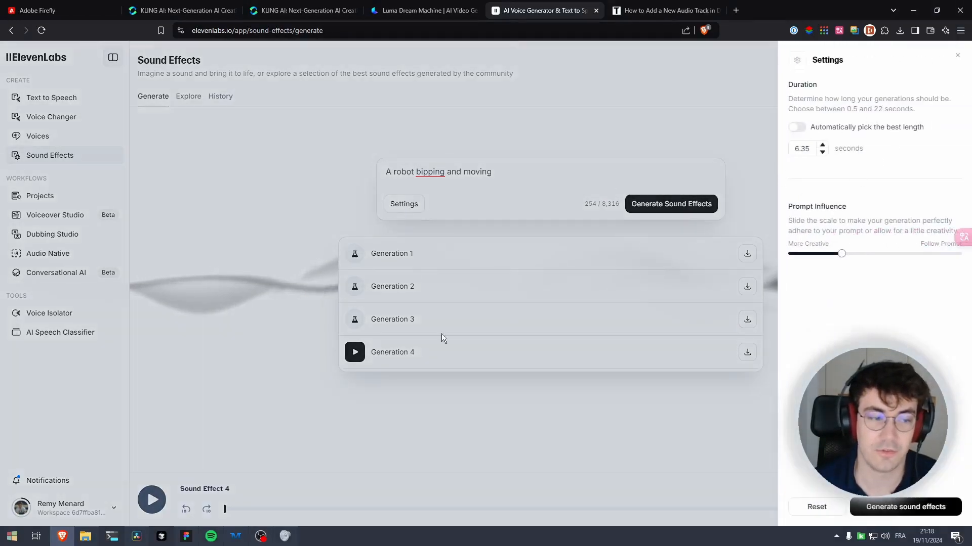
{"action": "mouse_move", "coordinate": [136, 536]}
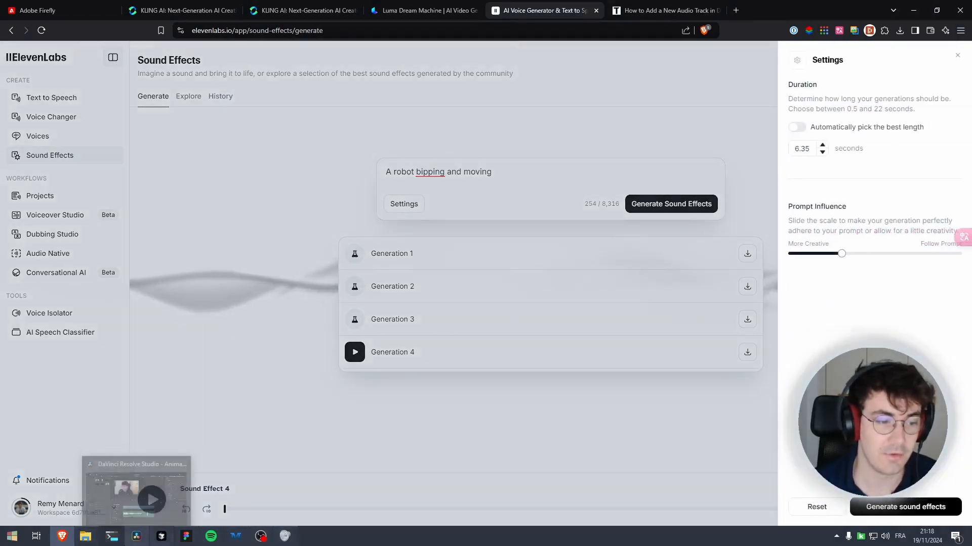
{"action": "left_click", "coordinate": [135, 493]}
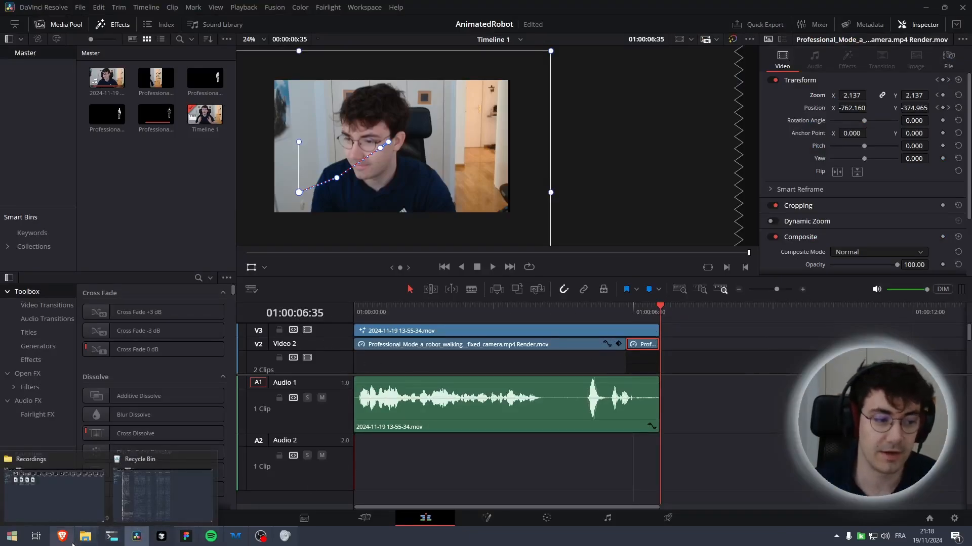
{"action": "left_click", "coordinate": [120, 537]}
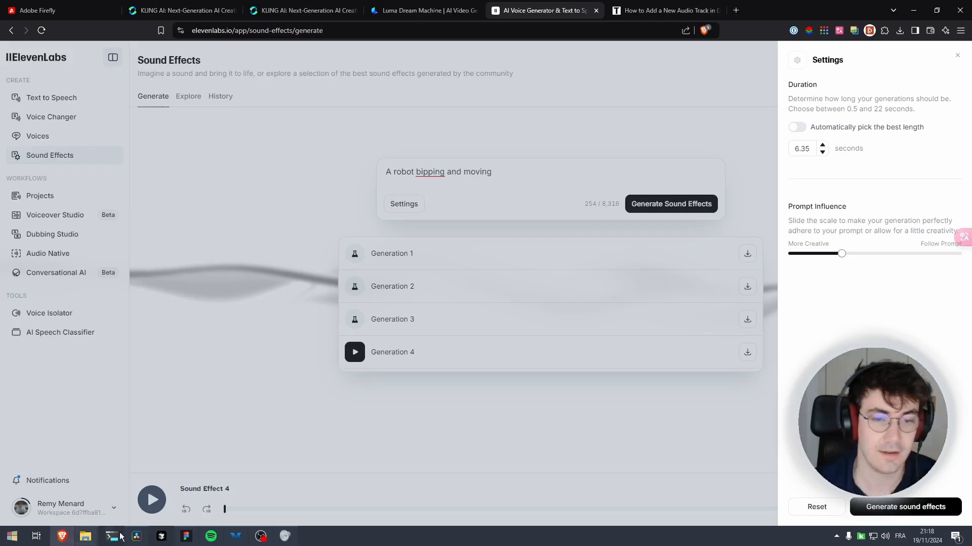
{"action": "left_click", "coordinate": [957, 55]}
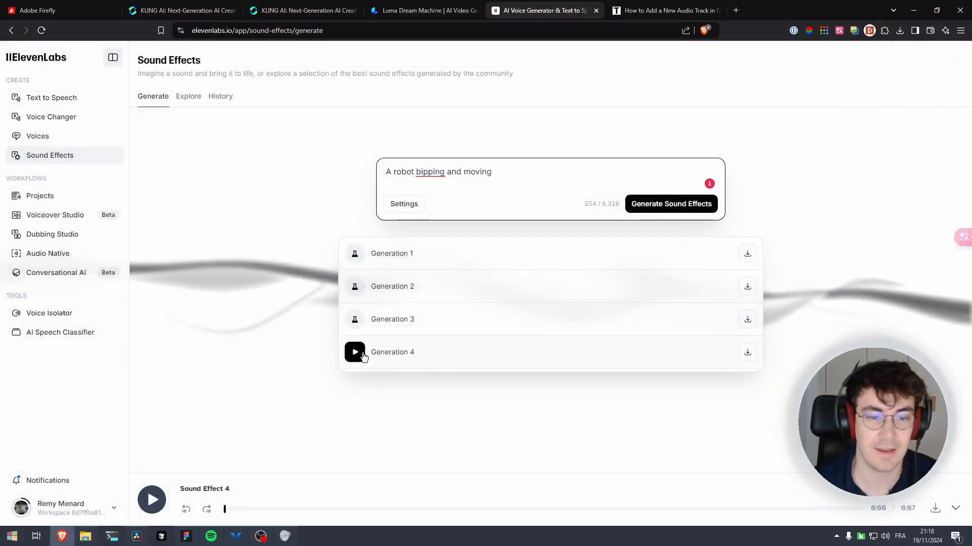
Preview Generation 4 of the robot sound effect and try to download it
{"action": "left_click", "coordinate": [354, 357]}
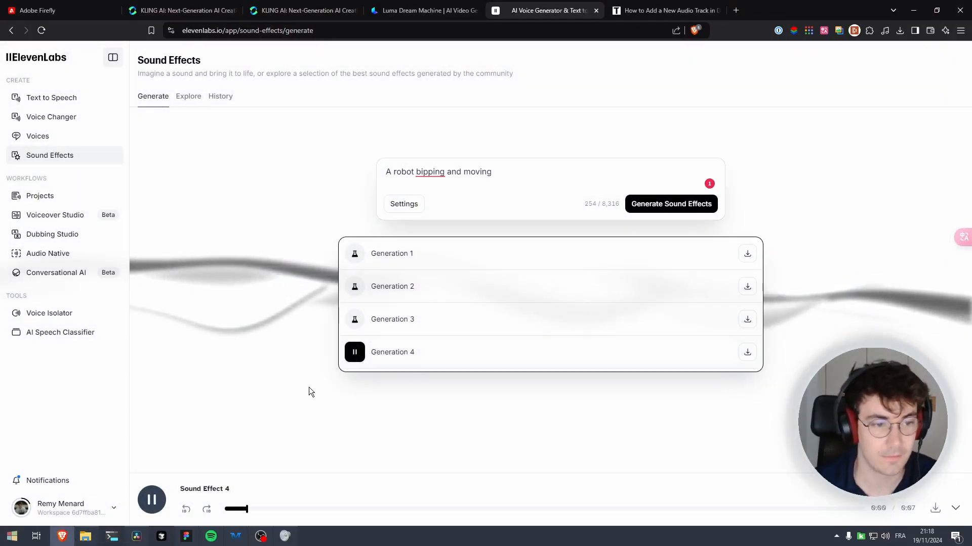
{"action": "left_click", "coordinate": [355, 356]}
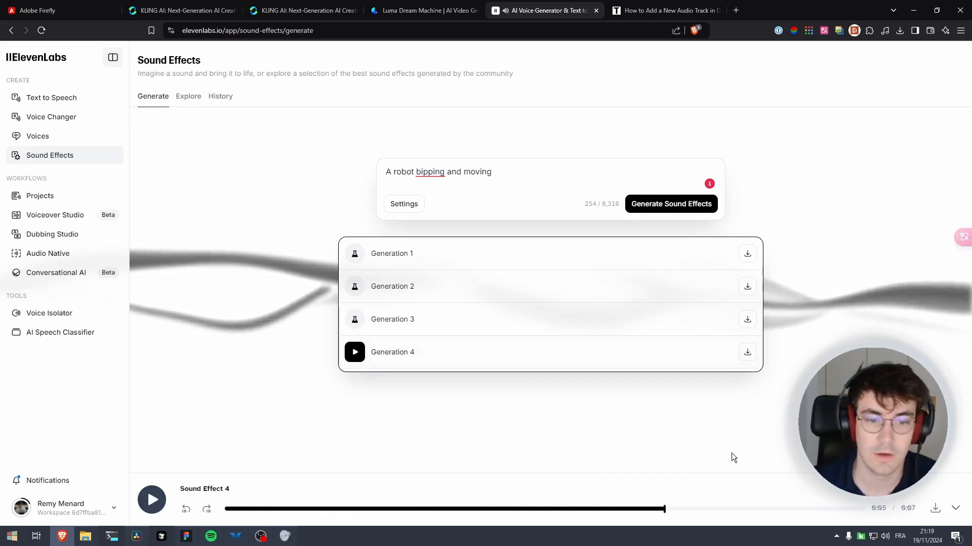
{"action": "left_click", "coordinate": [747, 352]}
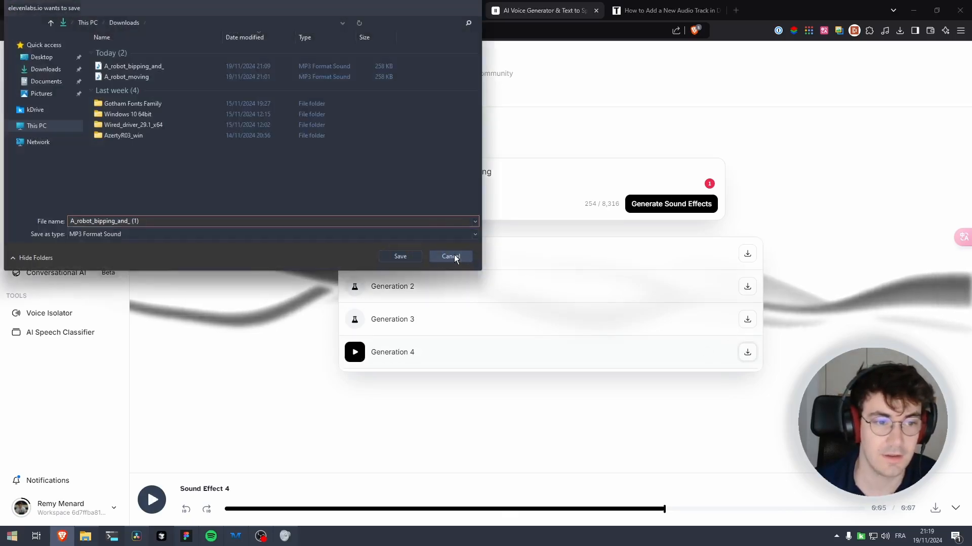
{"action": "left_click", "coordinate": [445, 257]}
Import the downloaded A_robot_bipping_and_.mp3 into the media pool and place it on Audio 2 at the timeline start
{"action": "left_click", "coordinate": [900, 30]}
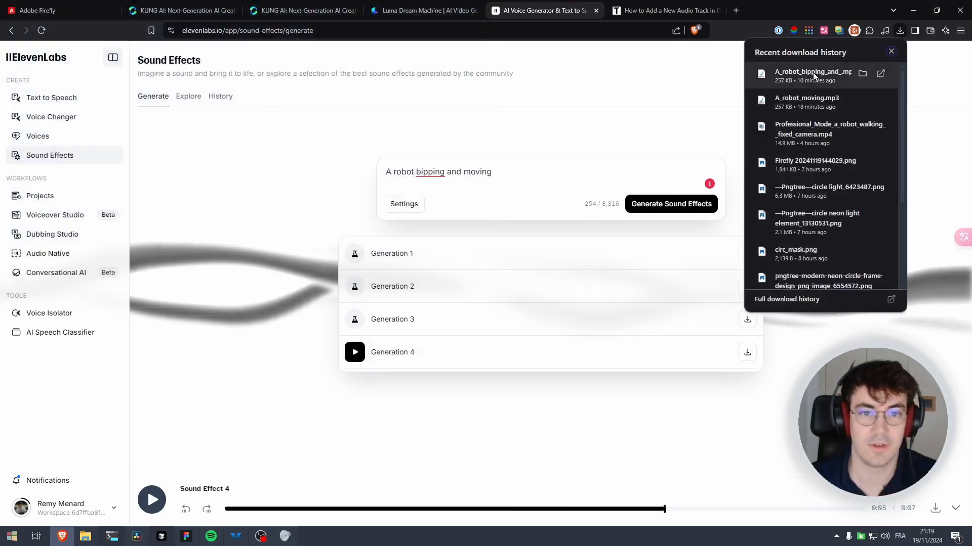
{"action": "left_click_drag", "start_coordinate": [812, 74], "coordinate": [202, 183]}
{"action": "key", "text": "alt+Tab"}
{"action": "double_click", "coordinate": [167, 81]}
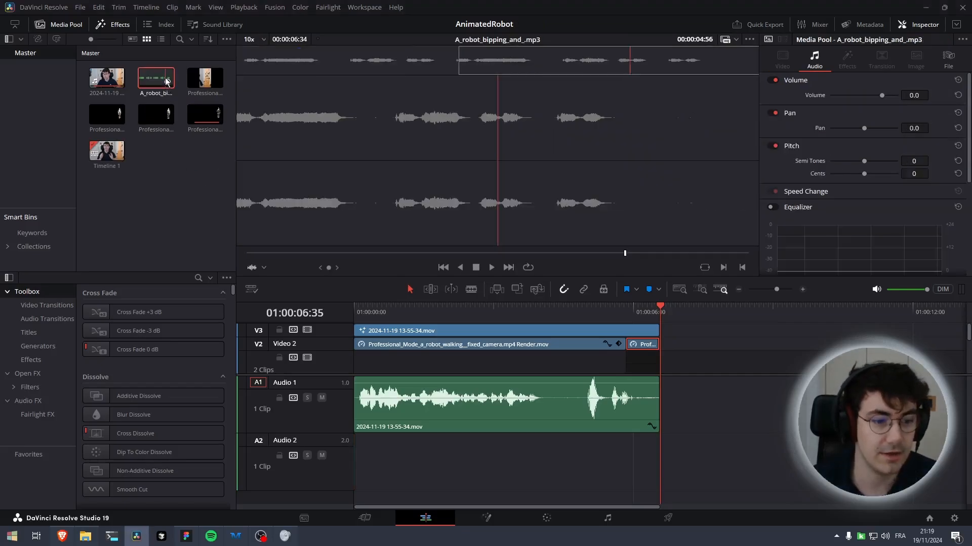
{"action": "left_click_drag", "start_coordinate": [167, 82], "coordinate": [356, 471]}
{"action": "key", "text": "Home"}
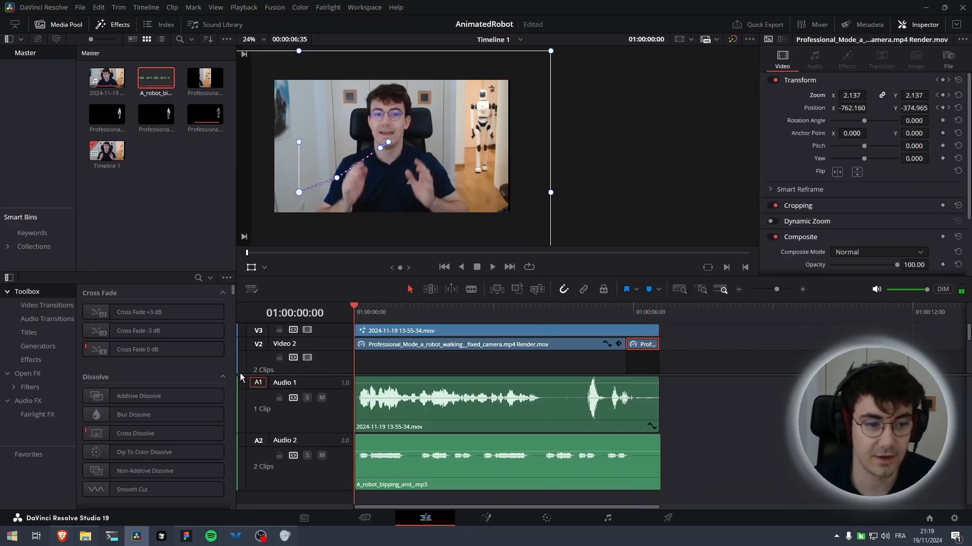
Lower the robot sound effect clip's volume to about -9.7 dB
{"action": "key", "text": "space"}
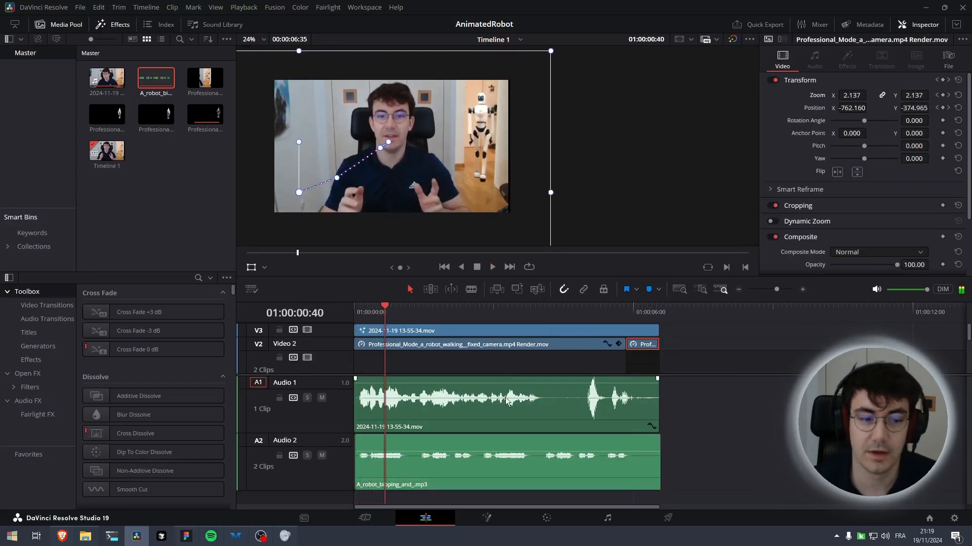
{"action": "left_click", "coordinate": [476, 457]}
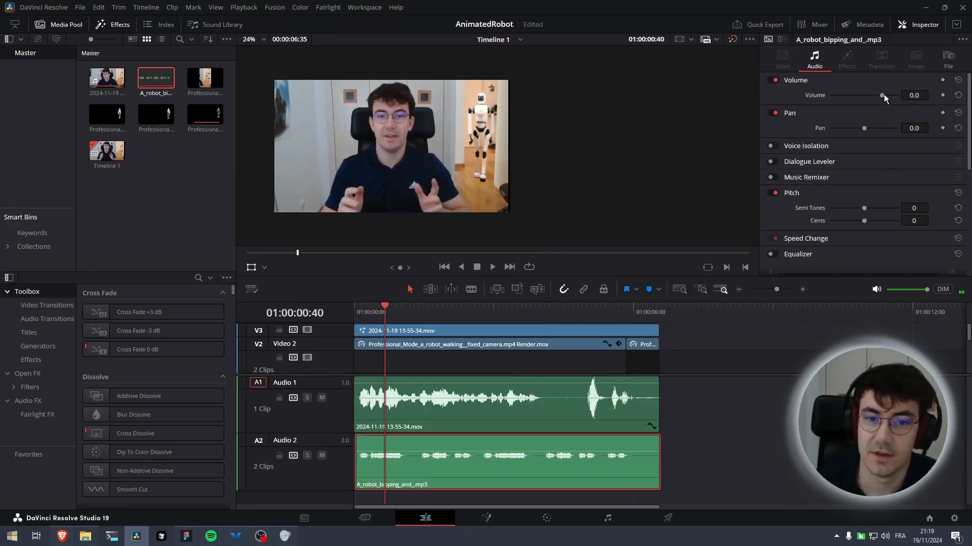
{"action": "mouse_move", "coordinate": [883, 95]}
{"action": "left_mouse_down"}
{"action": "mouse_move", "coordinate": [864, 97]}
{"action": "mouse_move", "coordinate": [876, 99]}
{"action": "left_mouse_up"}
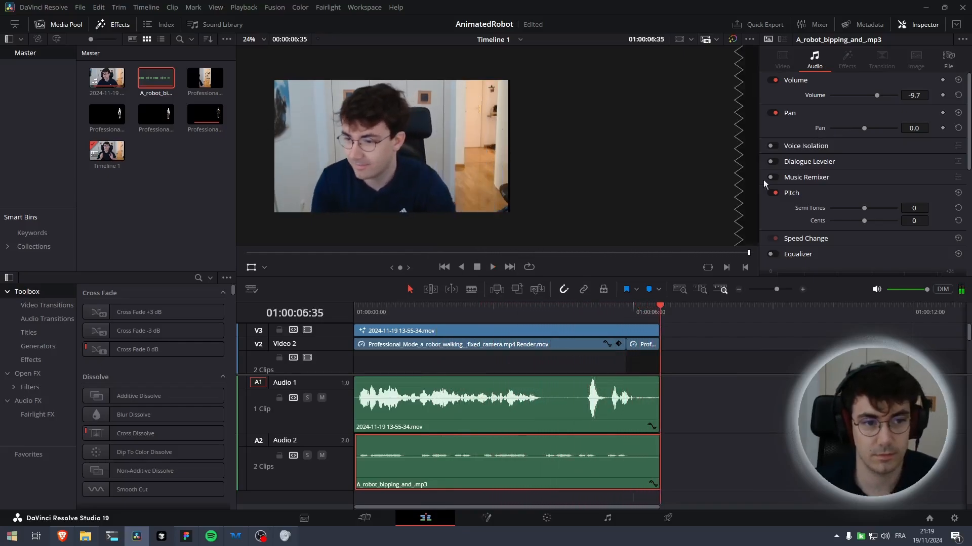
{"action": "key", "text": "Home"}
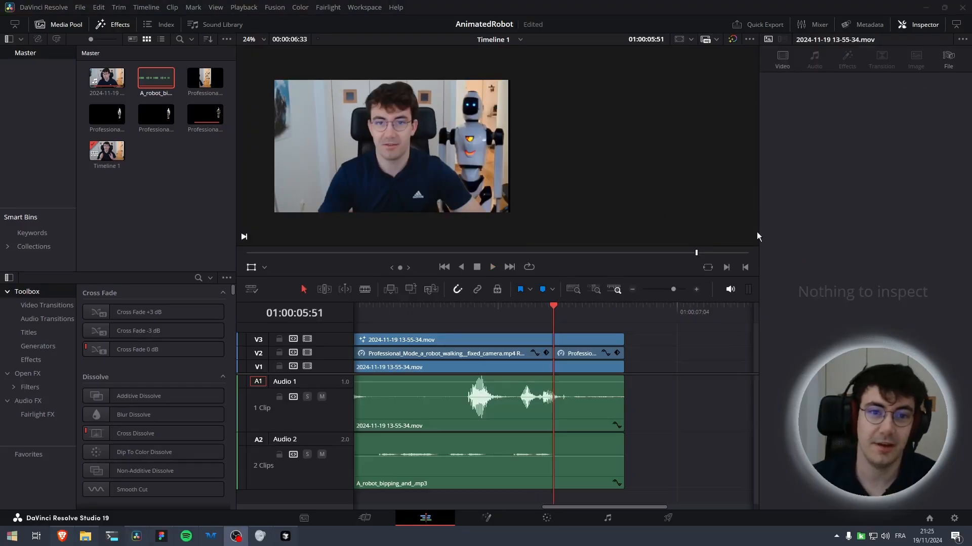
Quick Export the timeline with the YouTube preset, saving the file as robotwalki
{"action": "left_click", "coordinate": [746, 29]}
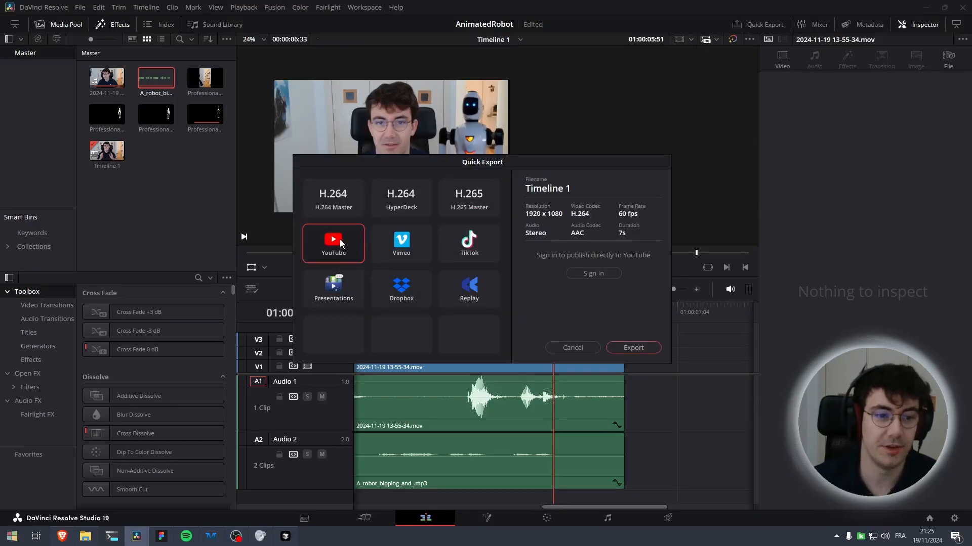
{"action": "left_click", "coordinate": [626, 347]}
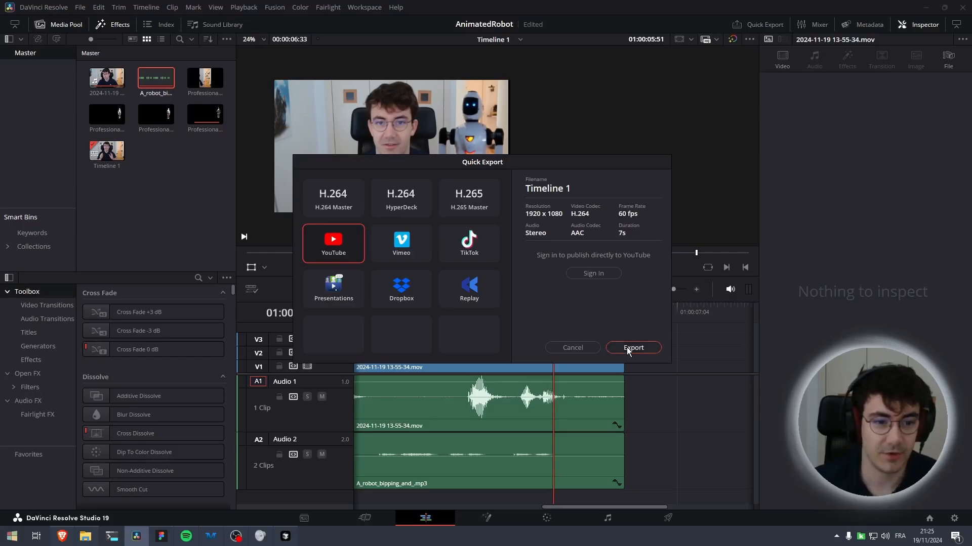
{"action": "type", "text": "robotwalking"}
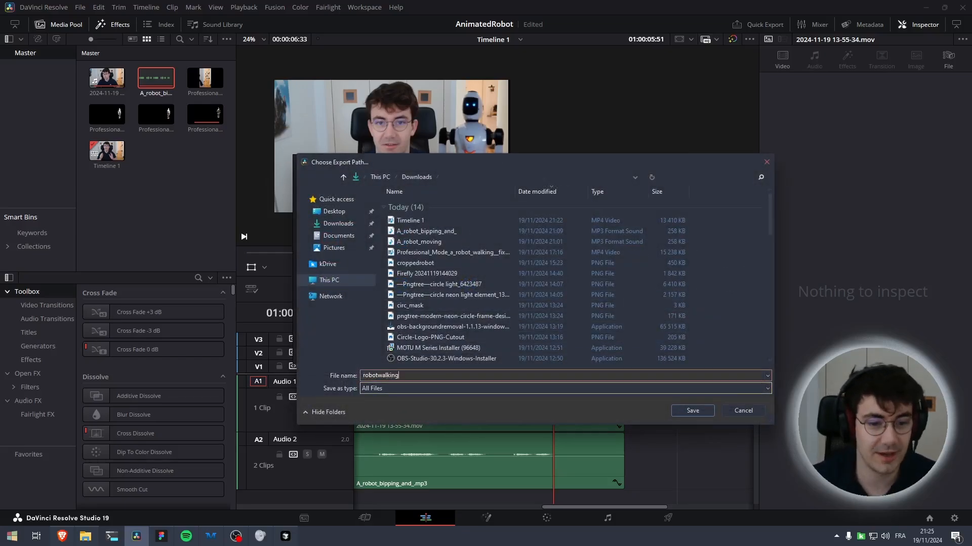
{"action": "key", "text": "Return"}
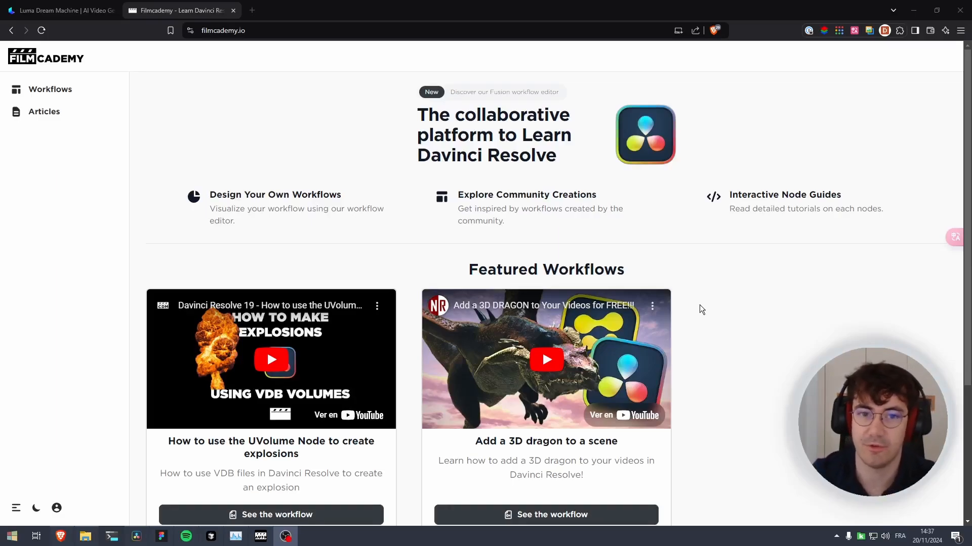
Browse the Filmcademy workflows and inspect the UVolume explosion node workflow graph
{"action": "left_click", "coordinate": [51, 89]}
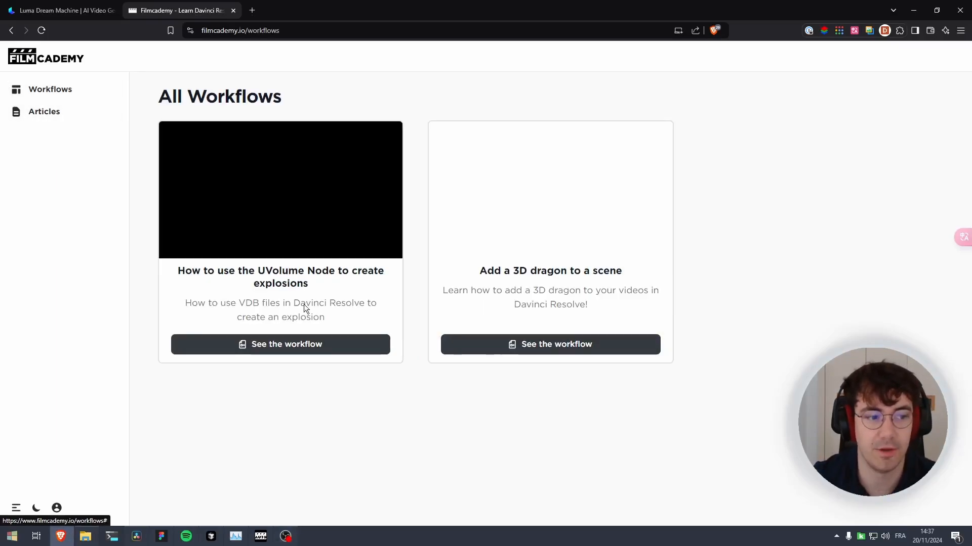
{"action": "left_click", "coordinate": [310, 345]}
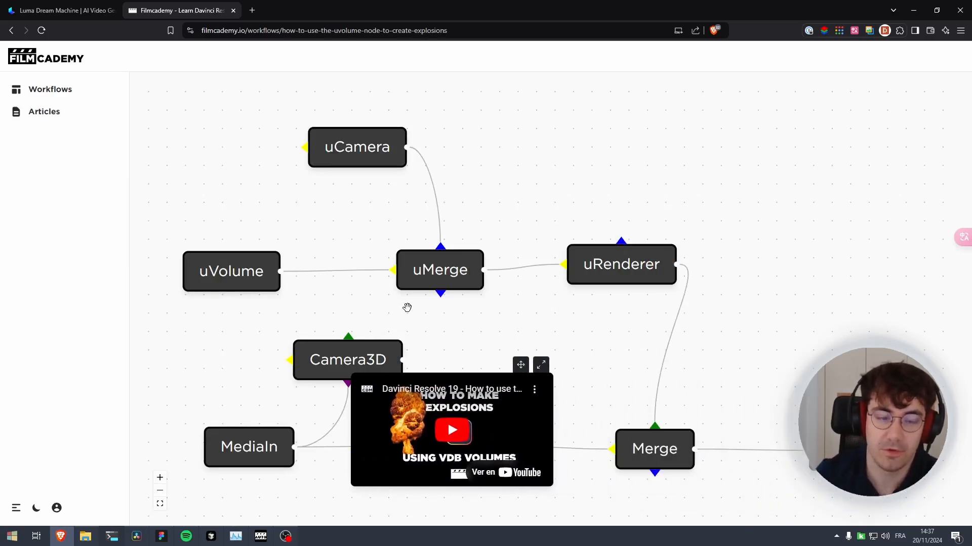
{"action": "scroll", "coordinate": [465, 310], "scroll_direction": "down", "scroll_amount": 2}
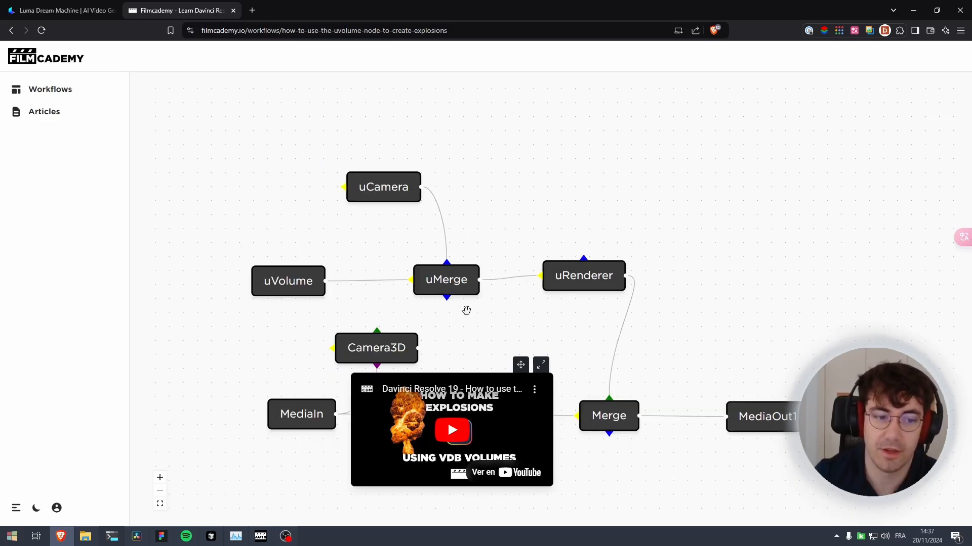
{"action": "left_click_drag", "start_coordinate": [474, 309], "coordinate": [434, 192]}
{"action": "left_click_drag", "start_coordinate": [497, 226], "coordinate": [503, 228]}
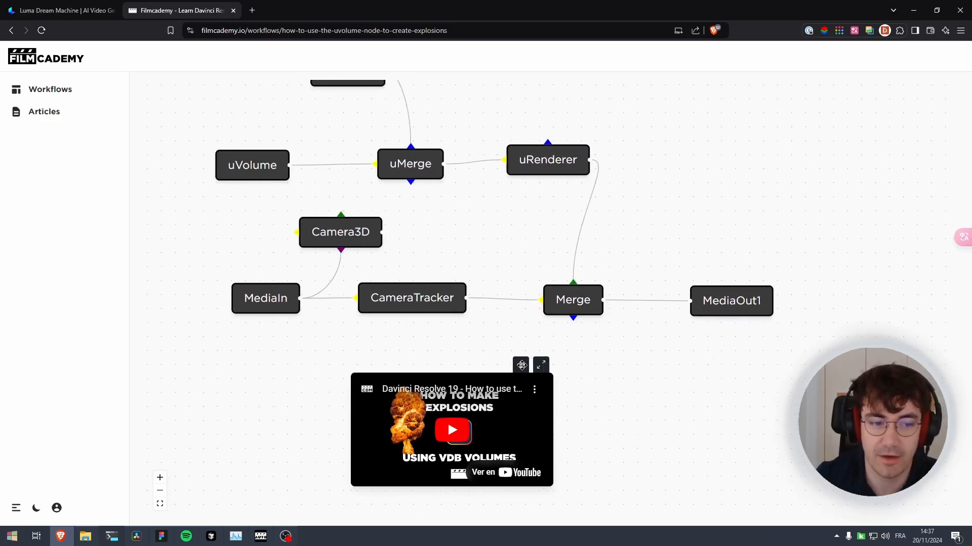
{"action": "left_click_drag", "start_coordinate": [521, 365], "coordinate": [592, 364]}
{"action": "left_click_drag", "start_coordinate": [491, 213], "coordinate": [538, 250]}
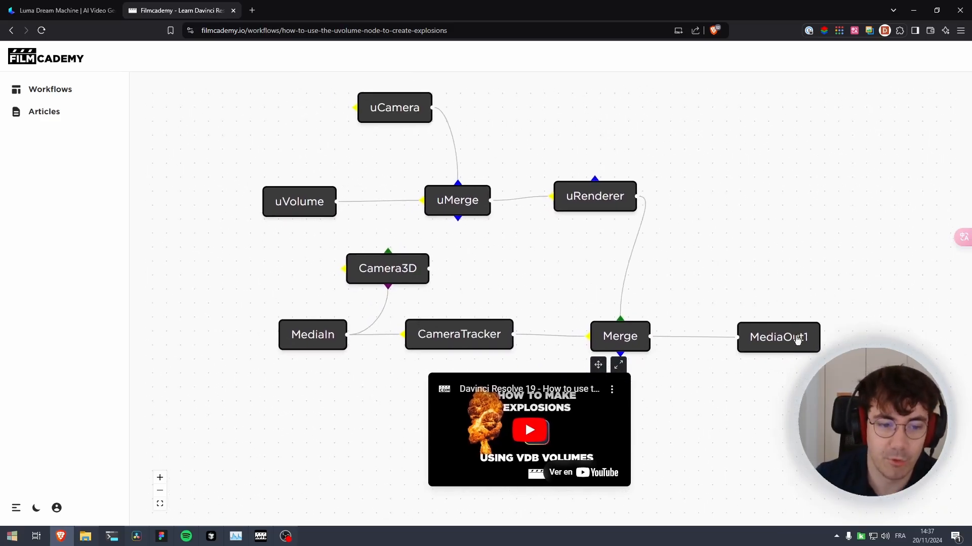
{"action": "left_click_drag", "start_coordinate": [596, 365], "coordinate": [623, 371]}
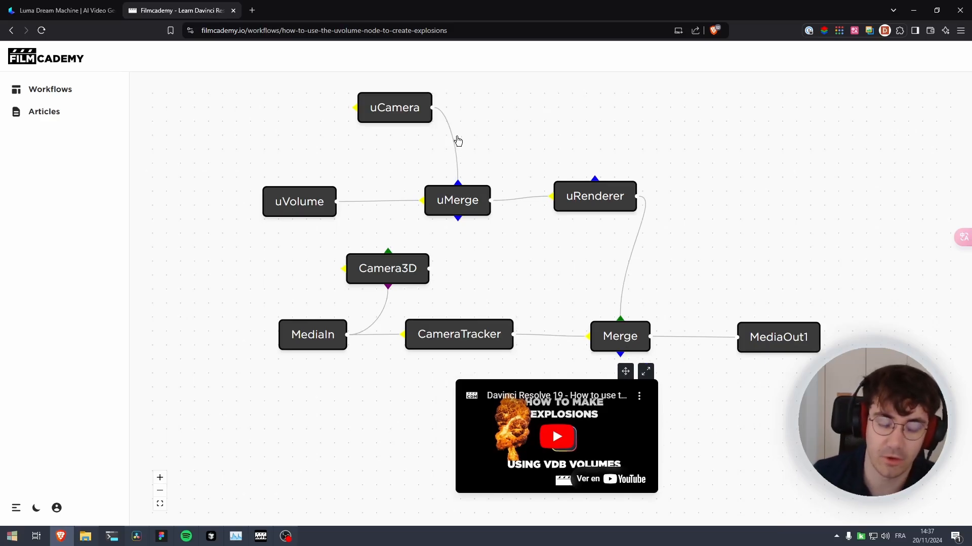
Open the Filmcademy articles and read the 3D dragon compositing article
{"action": "left_click", "coordinate": [48, 112]}
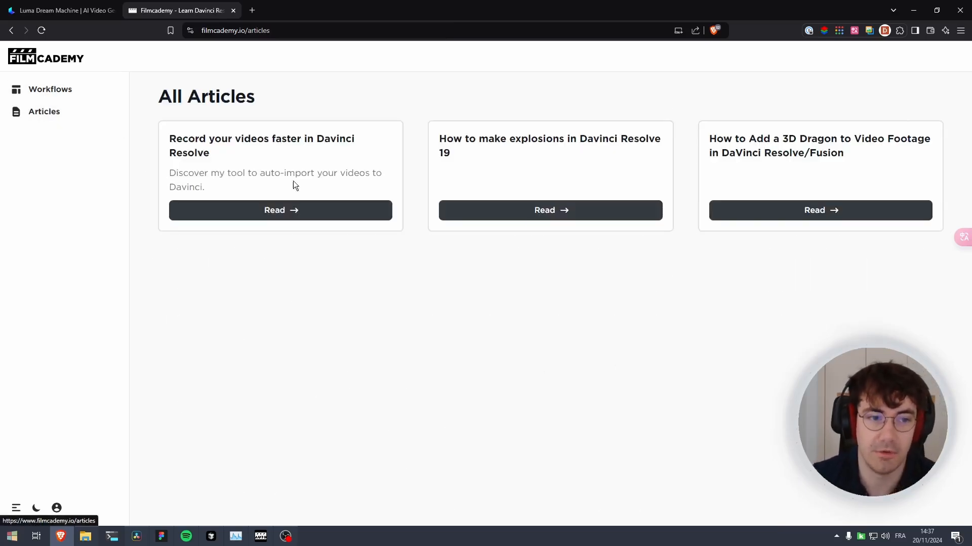
{"action": "left_click", "coordinate": [810, 211]}
{"action": "scroll", "coordinate": [353, 135], "scroll_direction": "down", "scroll_amount": 20}
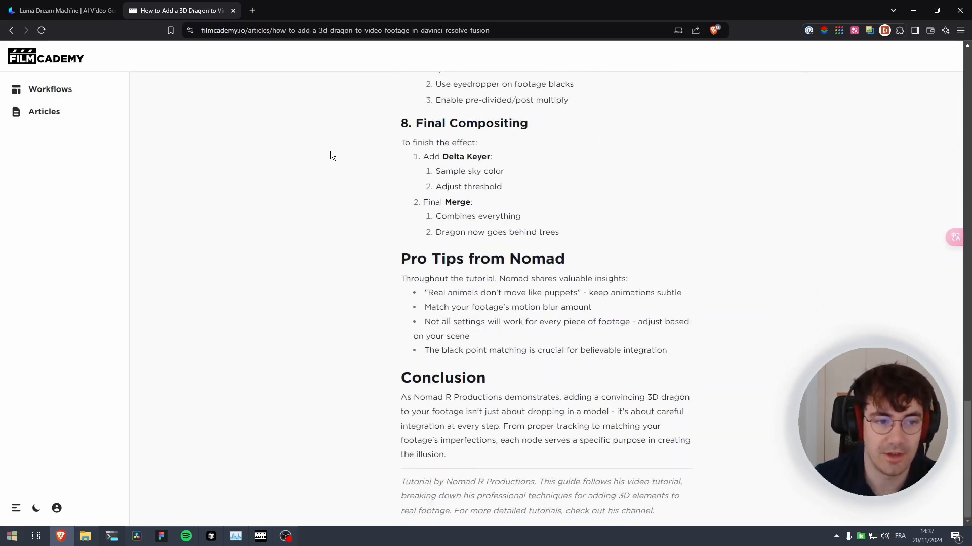
{"action": "scroll", "coordinate": [330, 150], "scroll_direction": "up", "scroll_amount": 5}
{"action": "key", "text": "alt+Left"}
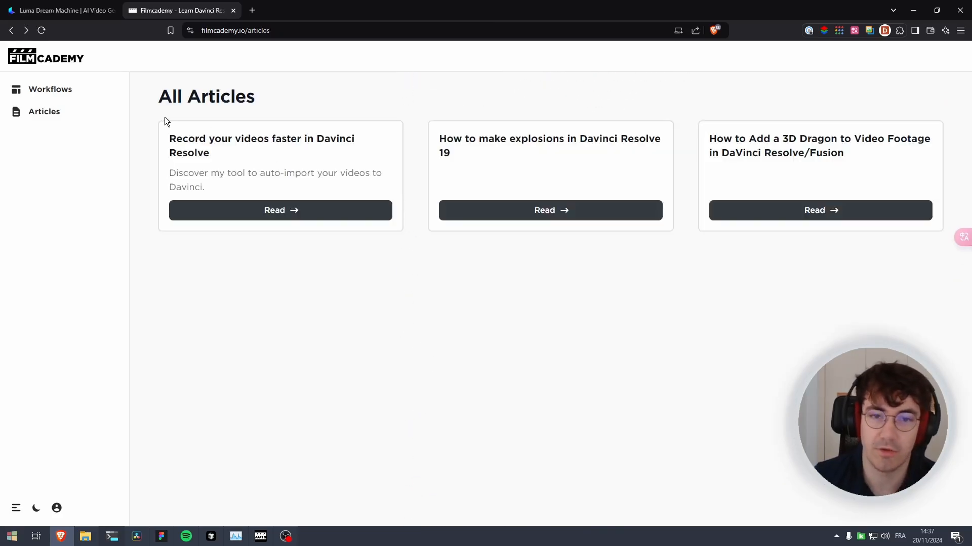